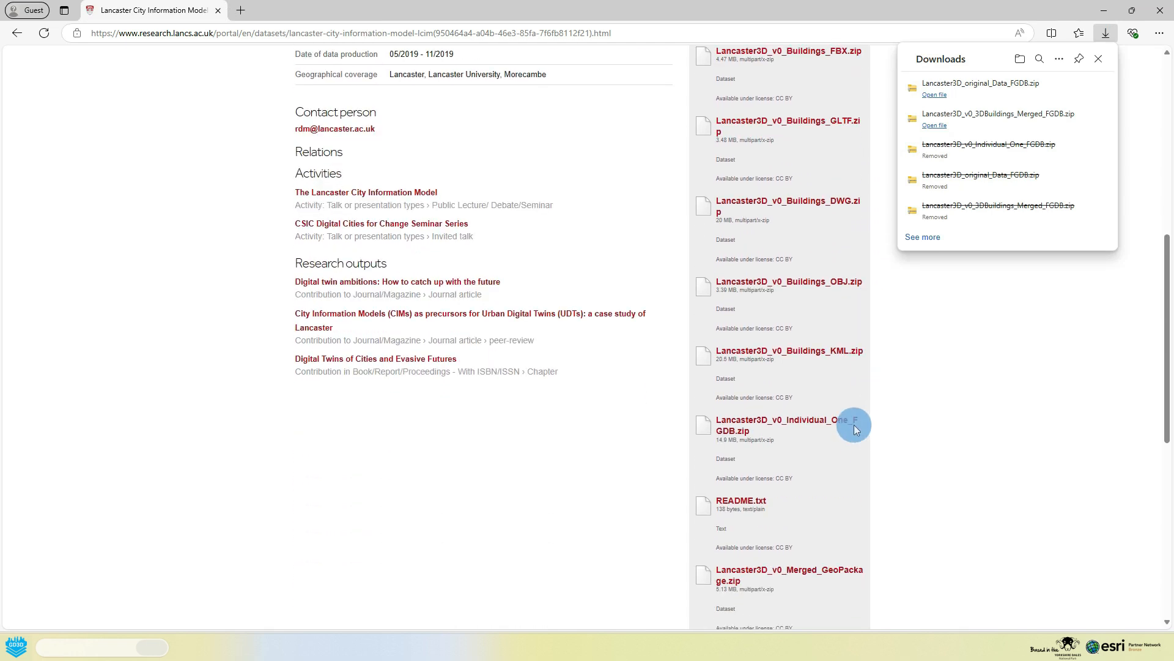
Step: Download Lancaster3D_v0_Individual_One_FGDB.zip from the dataset page and dismiss the list of downloads
left_click(799, 420)
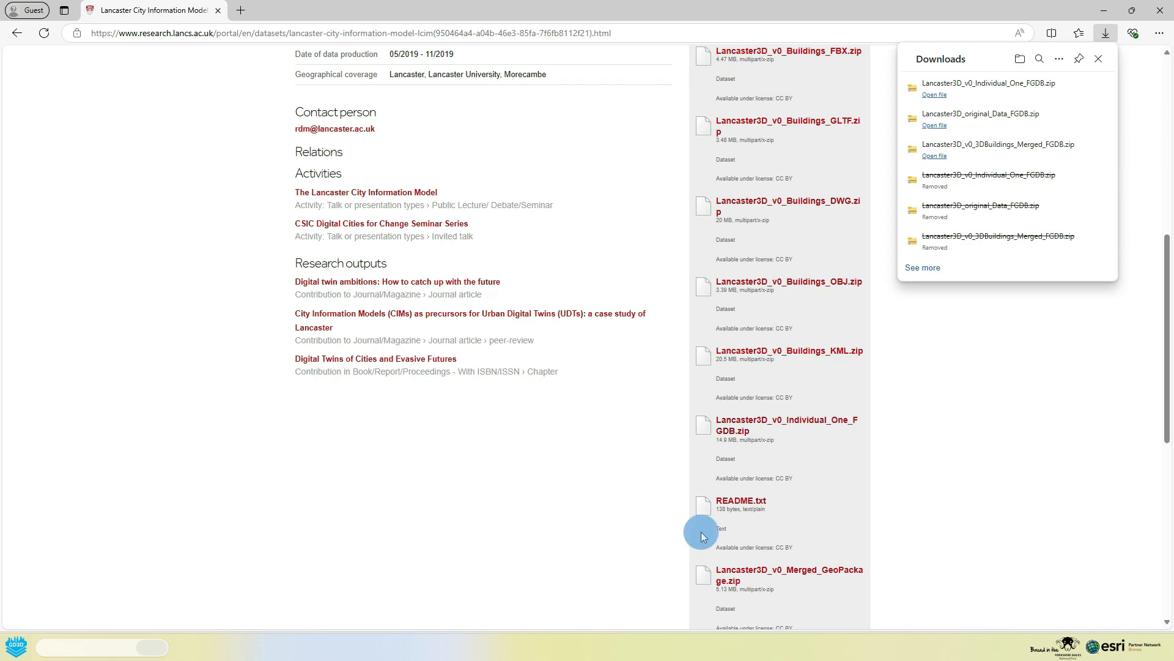
scroll(502, 384, "up", 8)
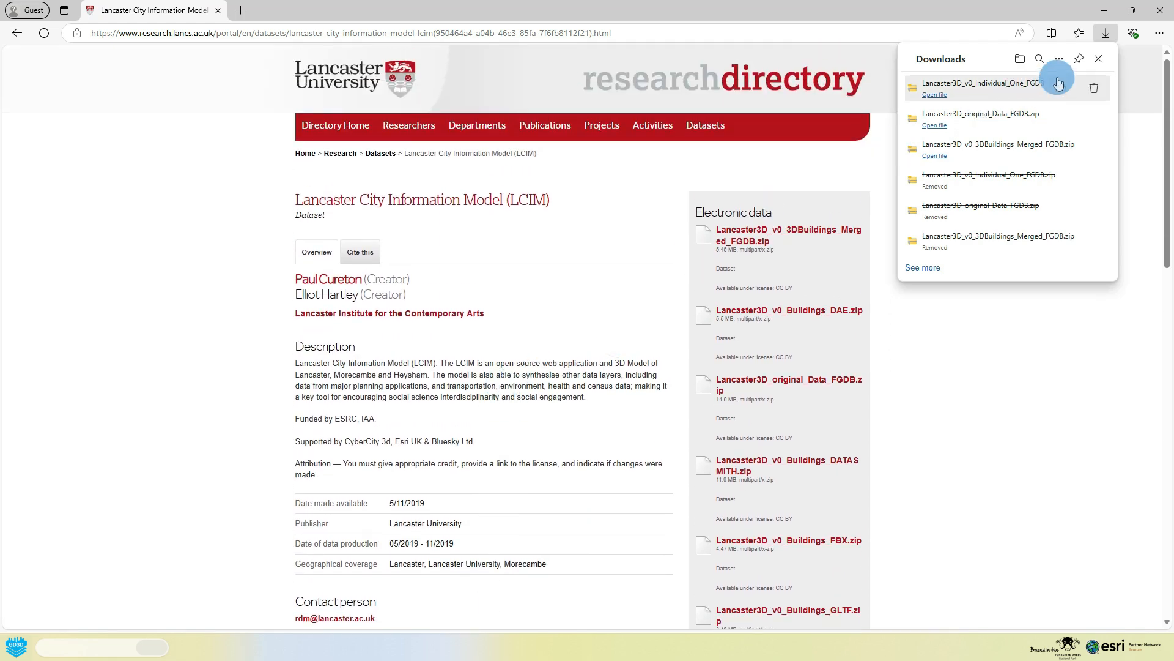
left_click(1099, 59)
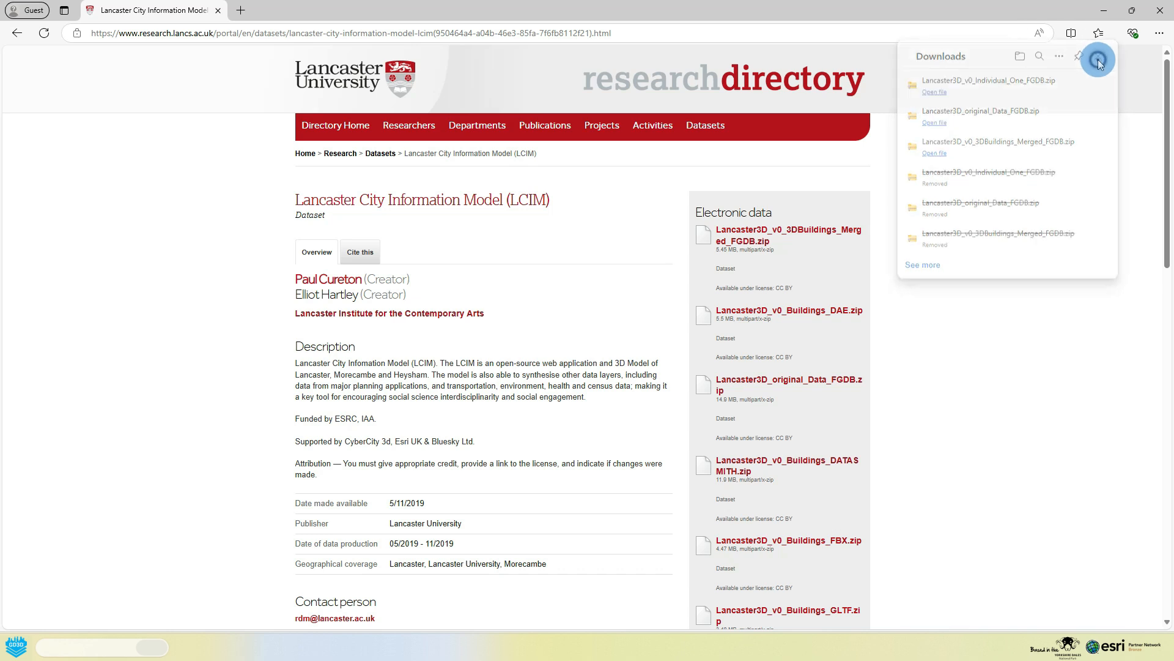
Step: Switch to ArcGIS Pro and open the recent project 000_3DPathFinder
mouse_move(642, 633)
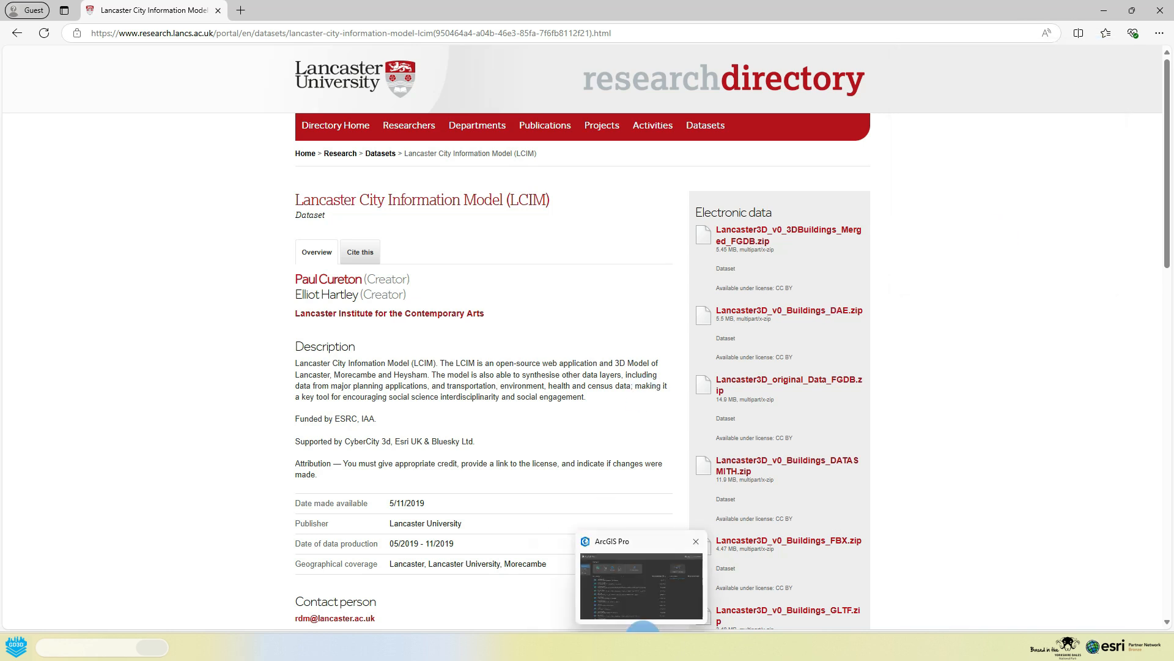
left_click(643, 591)
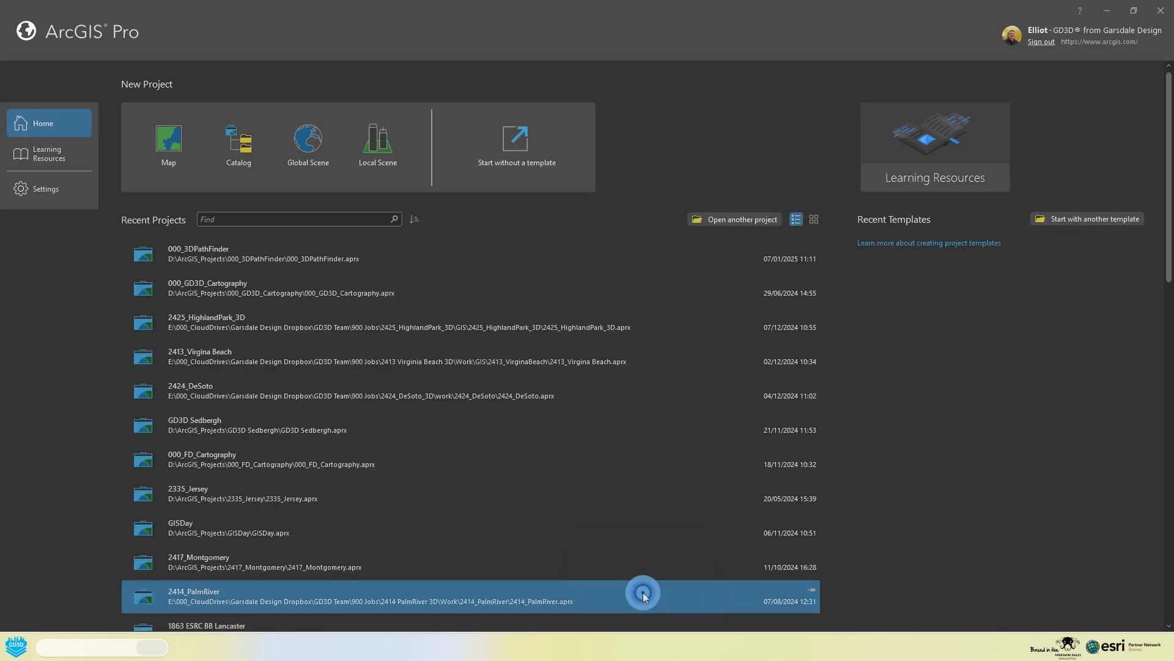
left_click(258, 252)
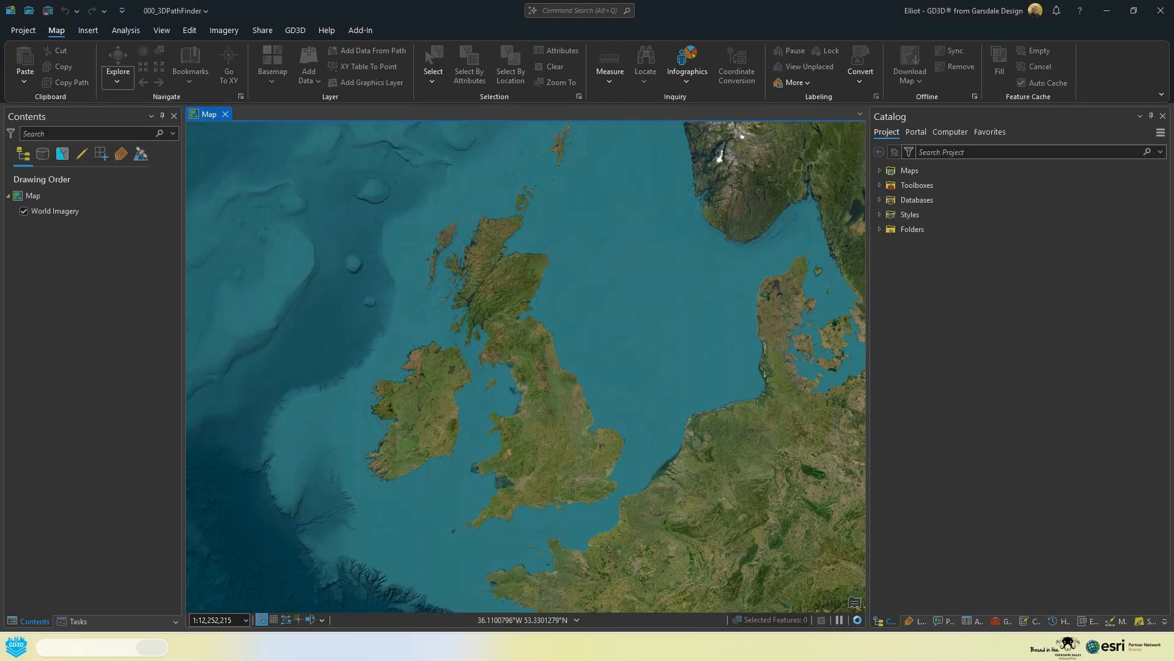
left_click(605, 287)
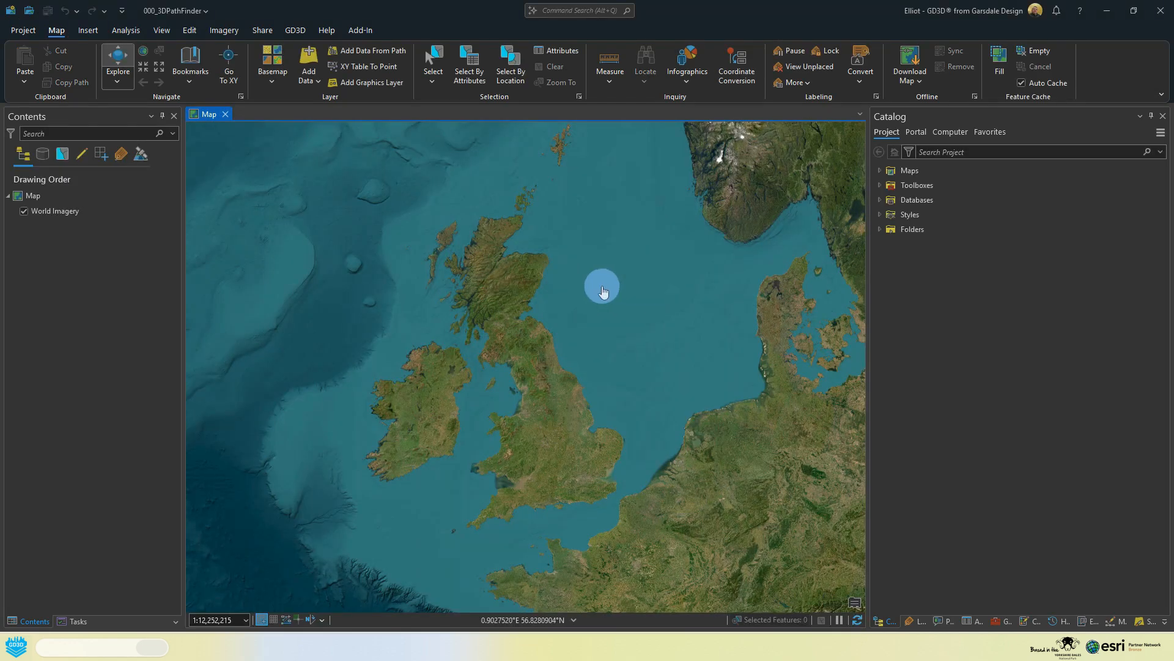
Step: Create a new folder named LCIM inside the 000_3DPathFinder project folder
left_click(879, 231)
left_click(891, 245)
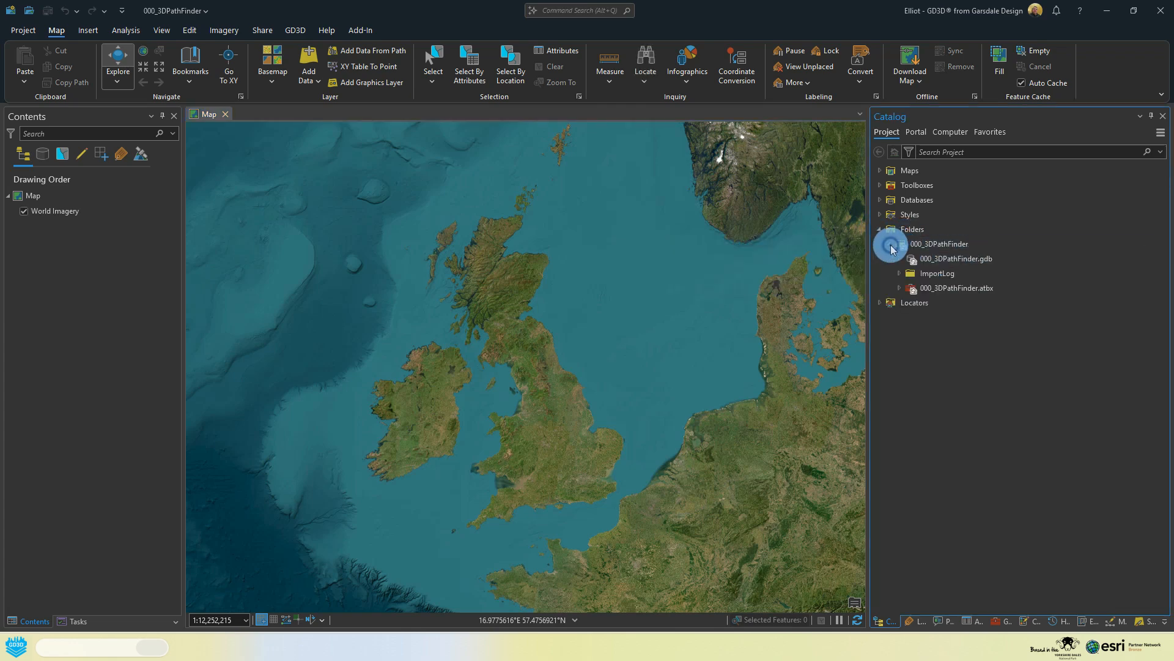
left_click(927, 244)
right_click(927, 245)
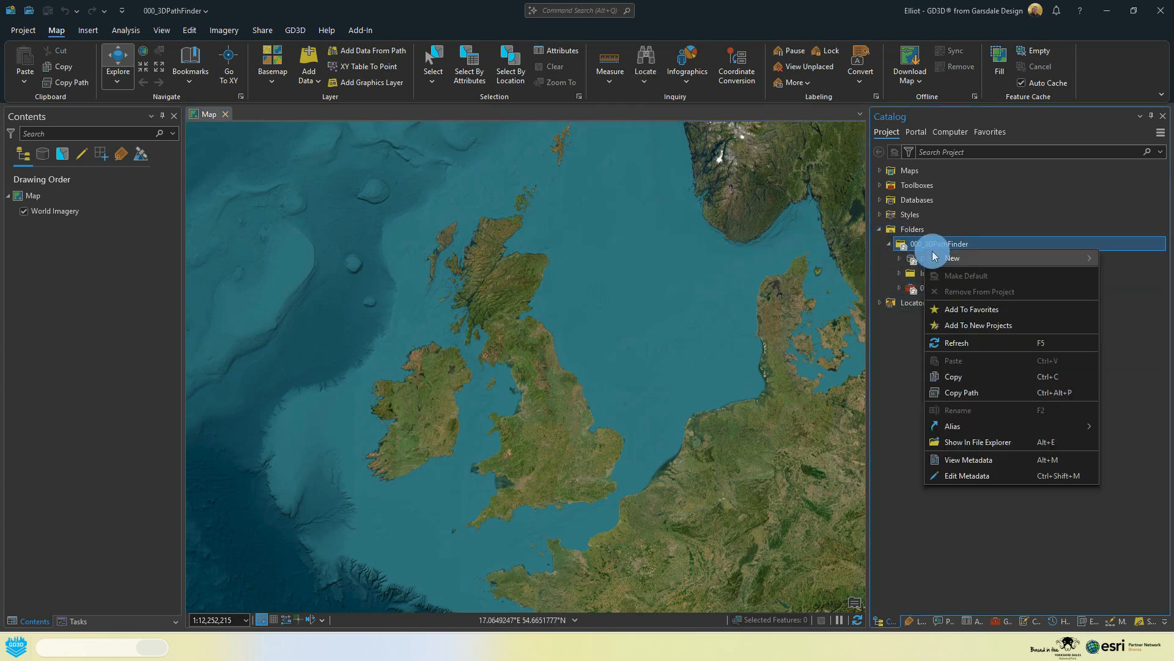
mouse_move(934, 257)
left_click(828, 262)
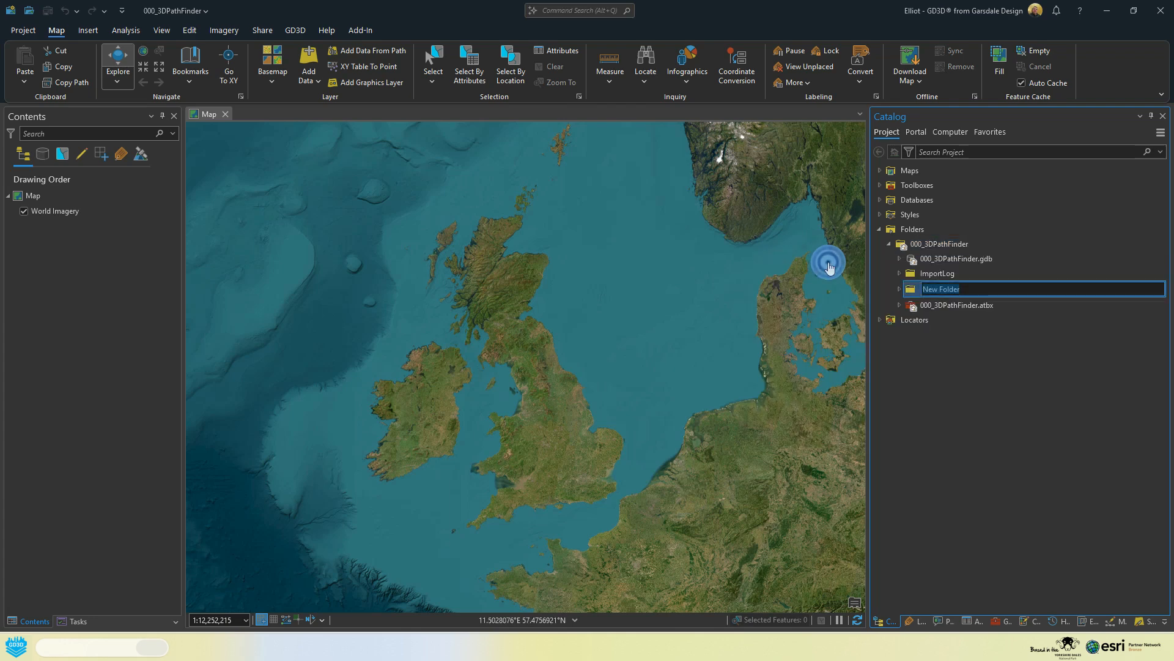
type("LCIM")
key("Return")
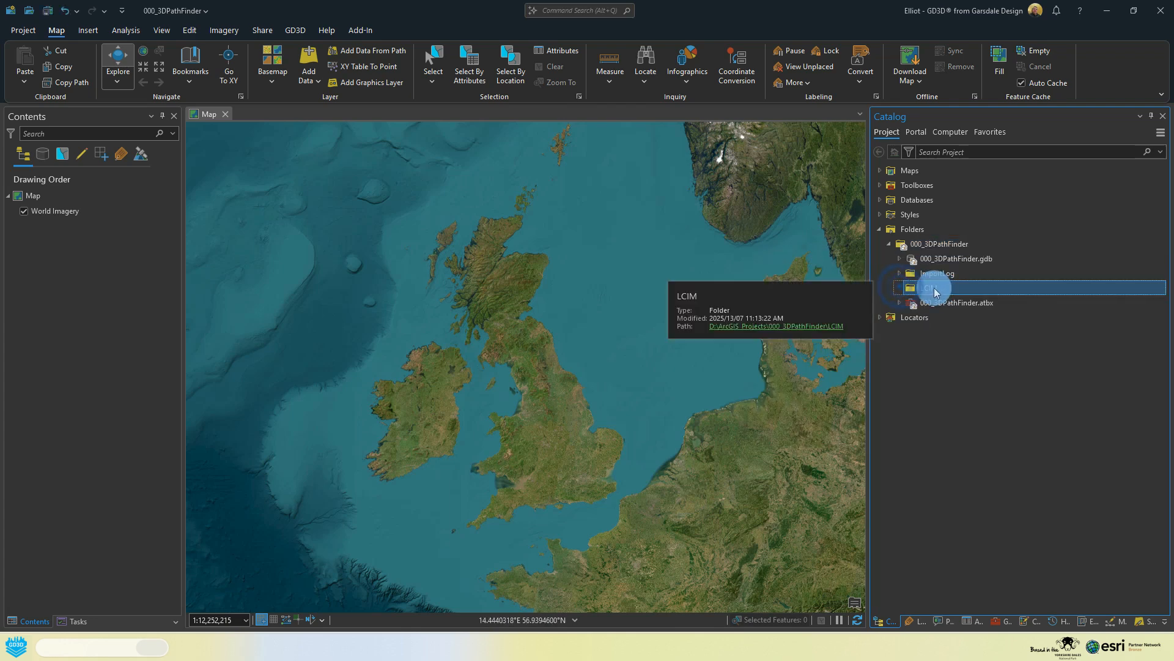
Step: Open the LCIM folder in File Explorer and paste the three Lancaster3D zip files from Downloads into it
left_click(808, 326)
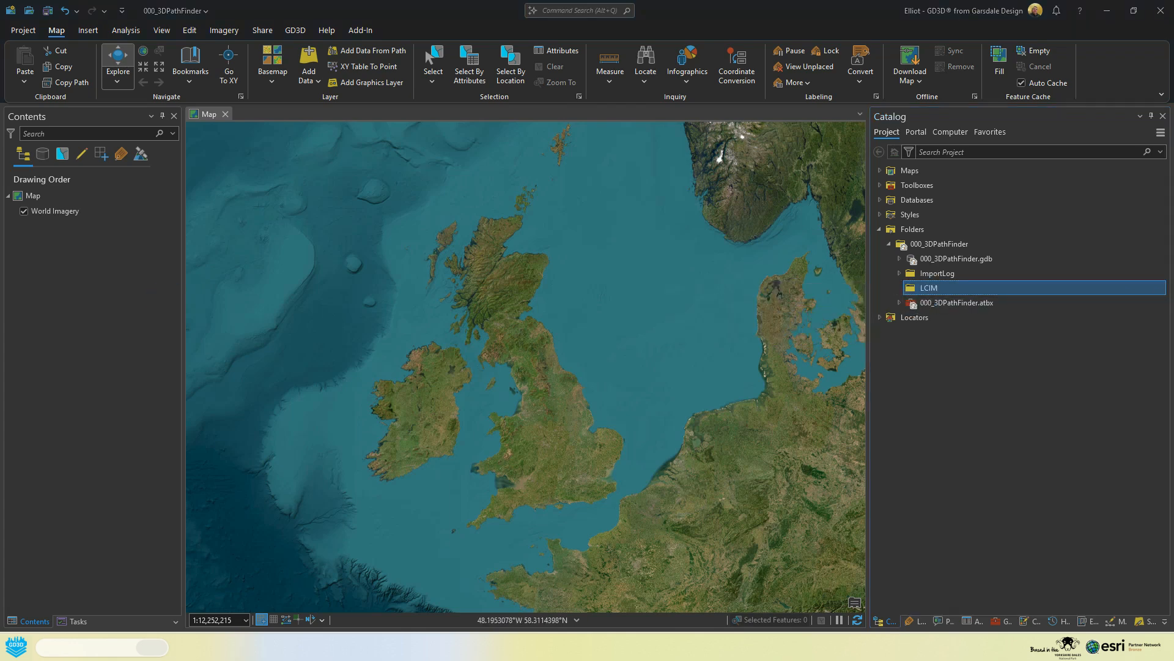
left_click_drag(0, 181, 896, 171)
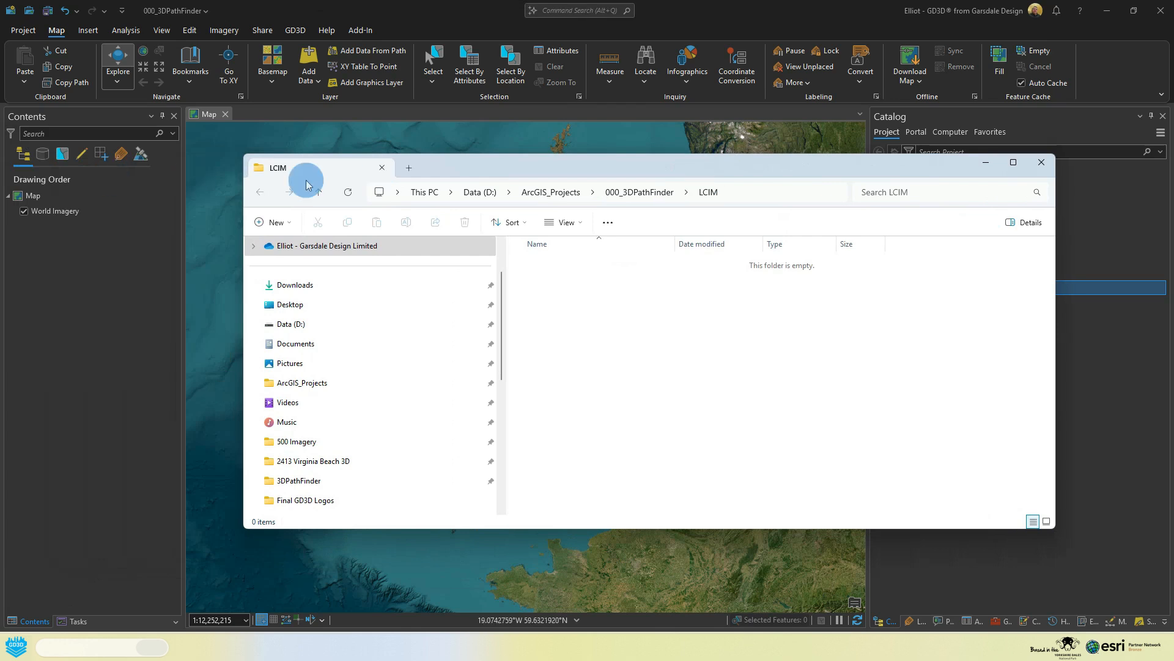
left_click(306, 284)
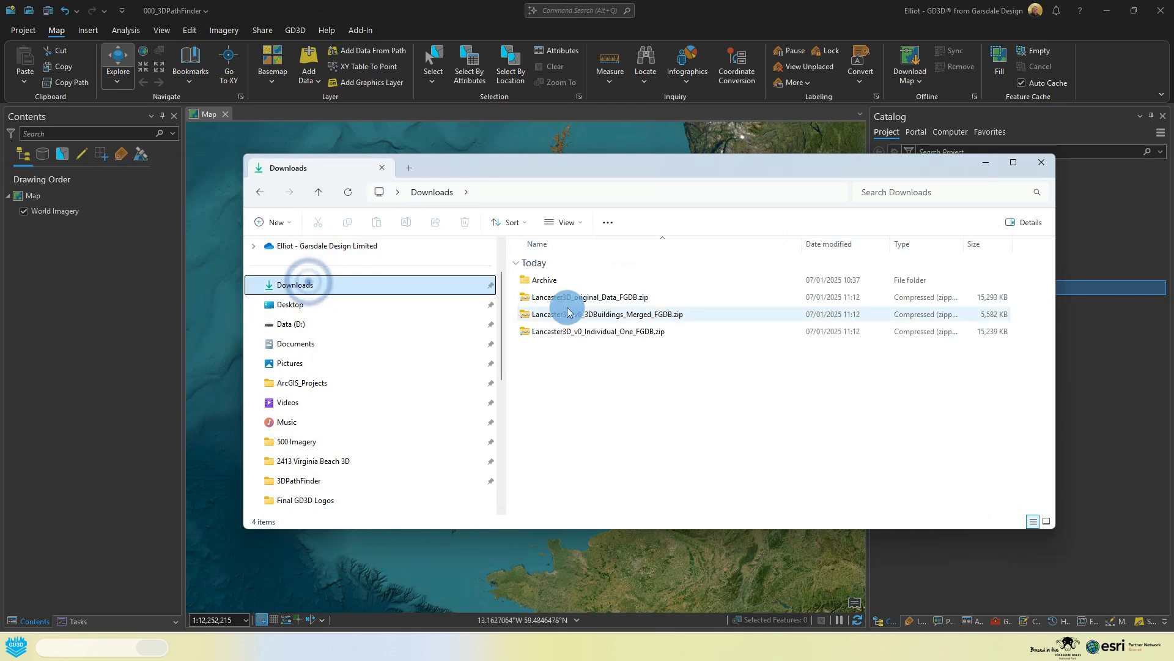
left_click_drag(593, 354, 545, 300)
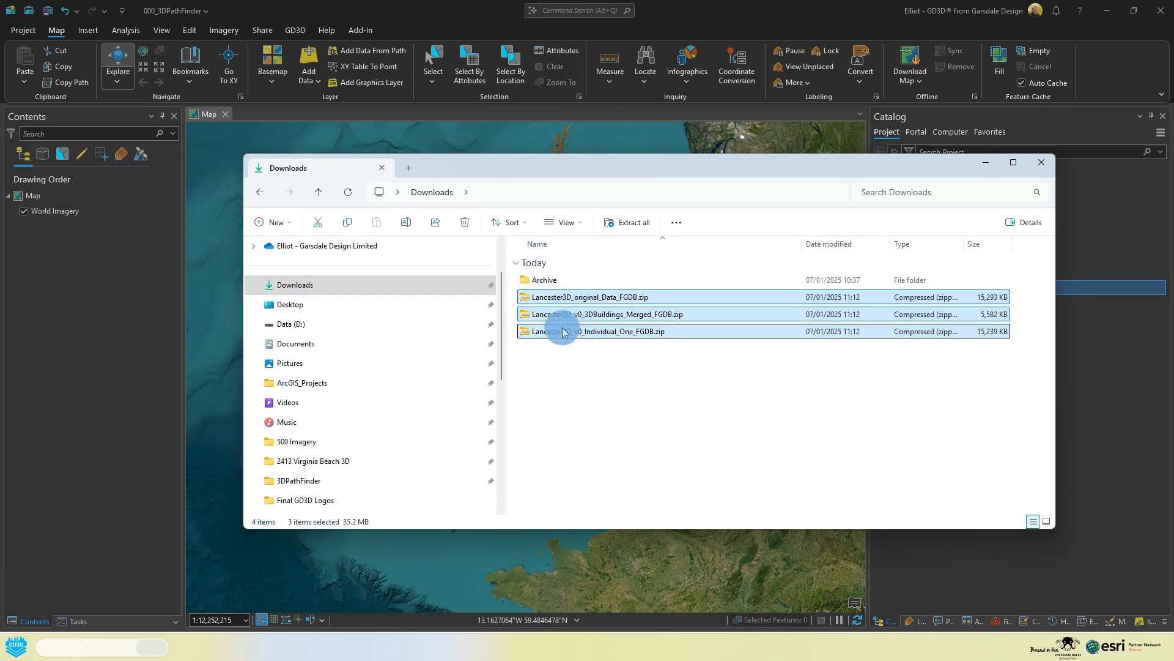
left_click(261, 191)
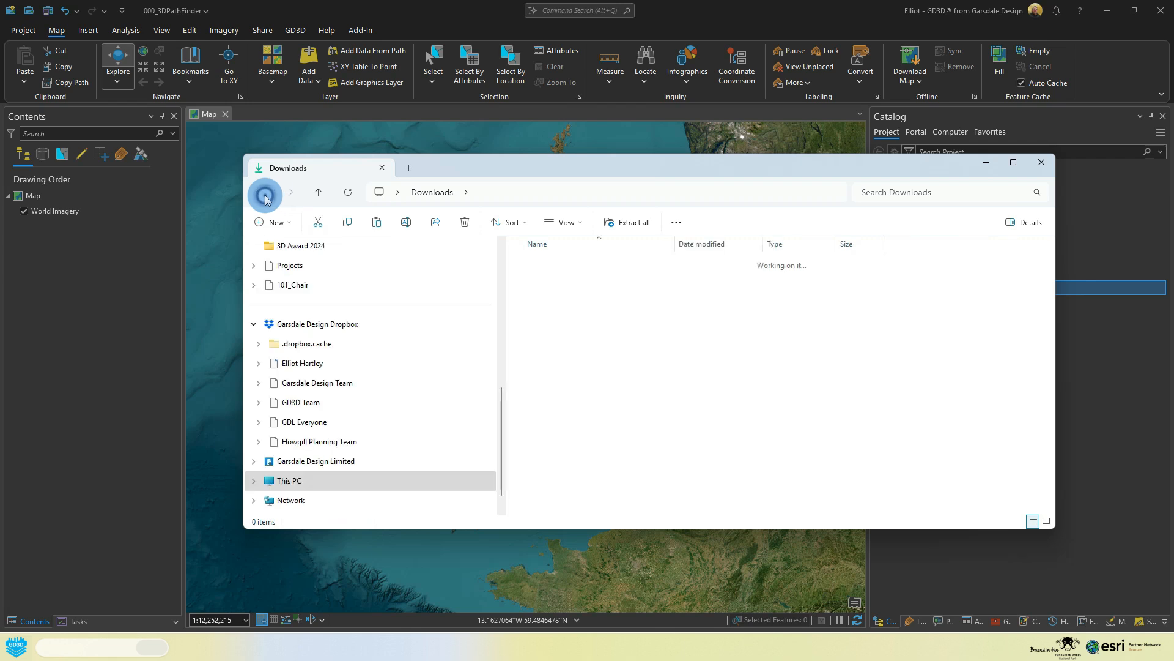
key("ctrl+v")
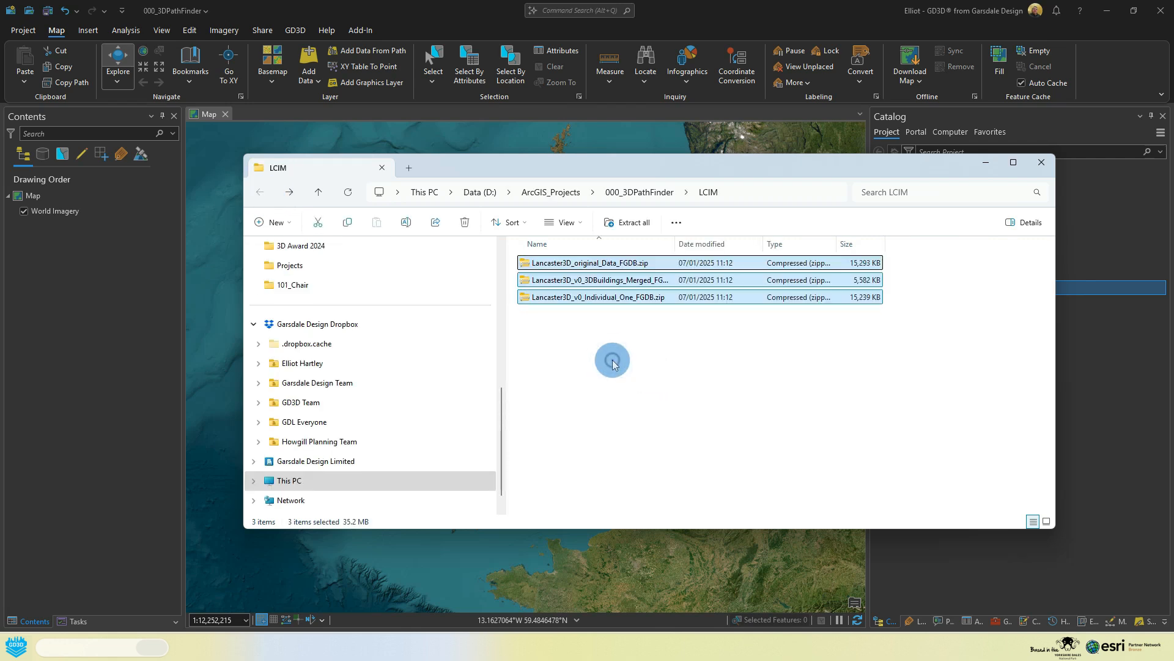
left_click(614, 363)
Step: Extract Lancaster3D_v0_3DBuildings_Merged_FGDB.zip within the LCIM folder and close the window of extracted files
left_click(589, 283)
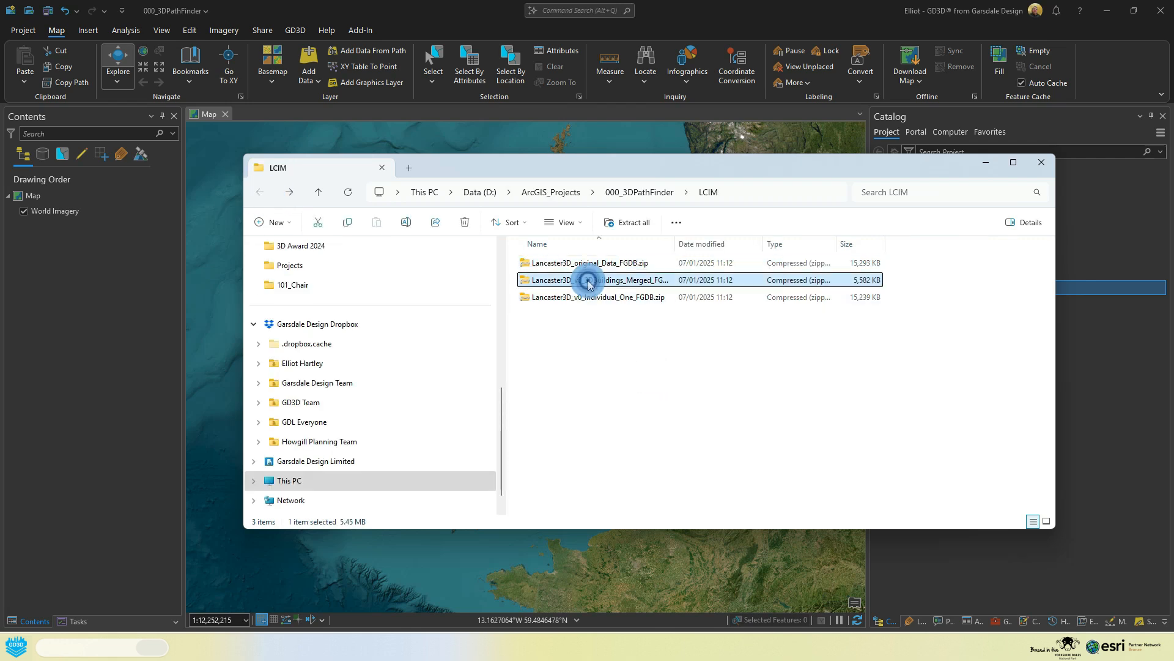
left_click(628, 222)
left_click(694, 438)
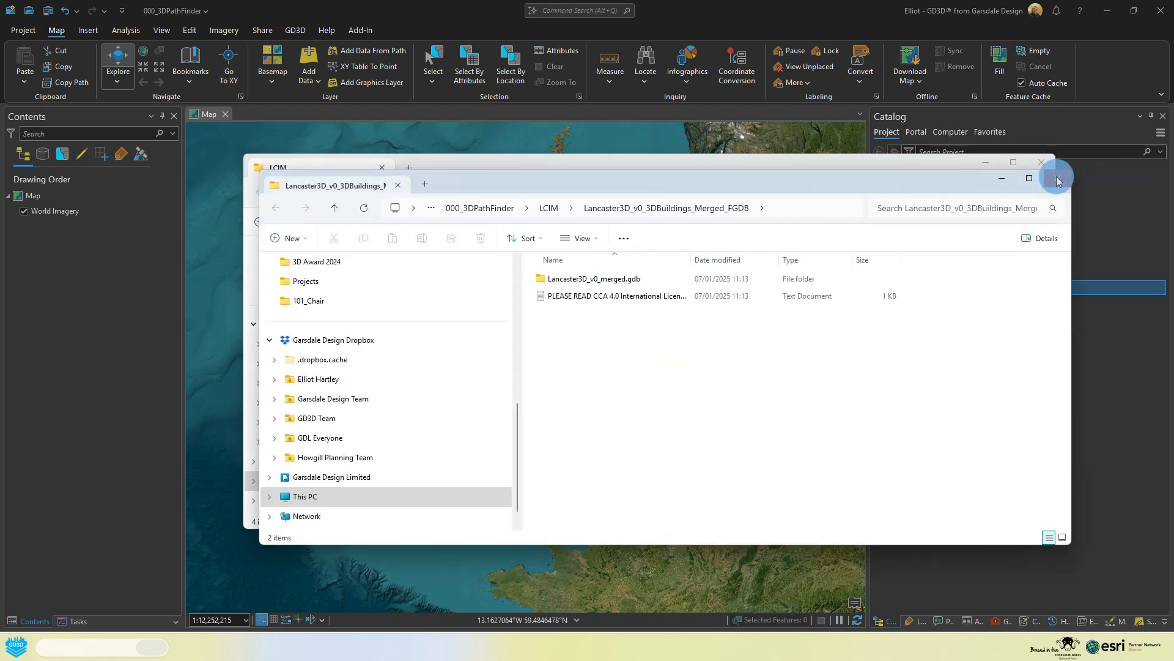
left_click(1056, 178)
Step: Extract Lancaster3D_v0_Individual_One_FGDB.zip within the LCIM folder and close the window of extracted files
left_click(598, 296)
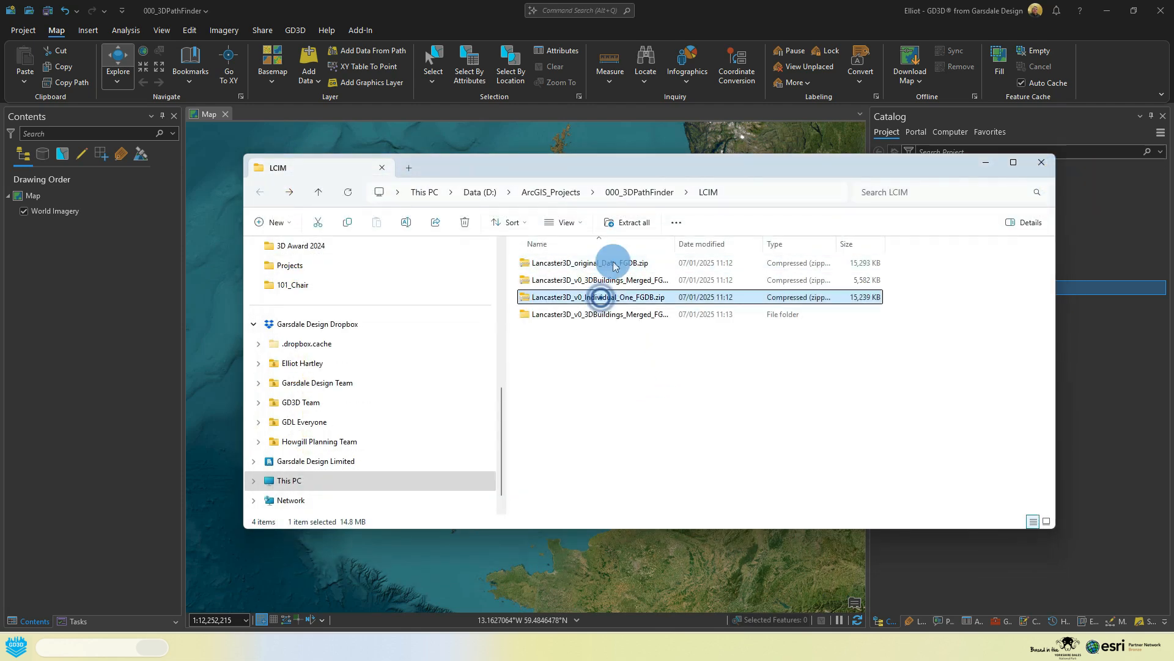
left_click(628, 222)
left_click(697, 440)
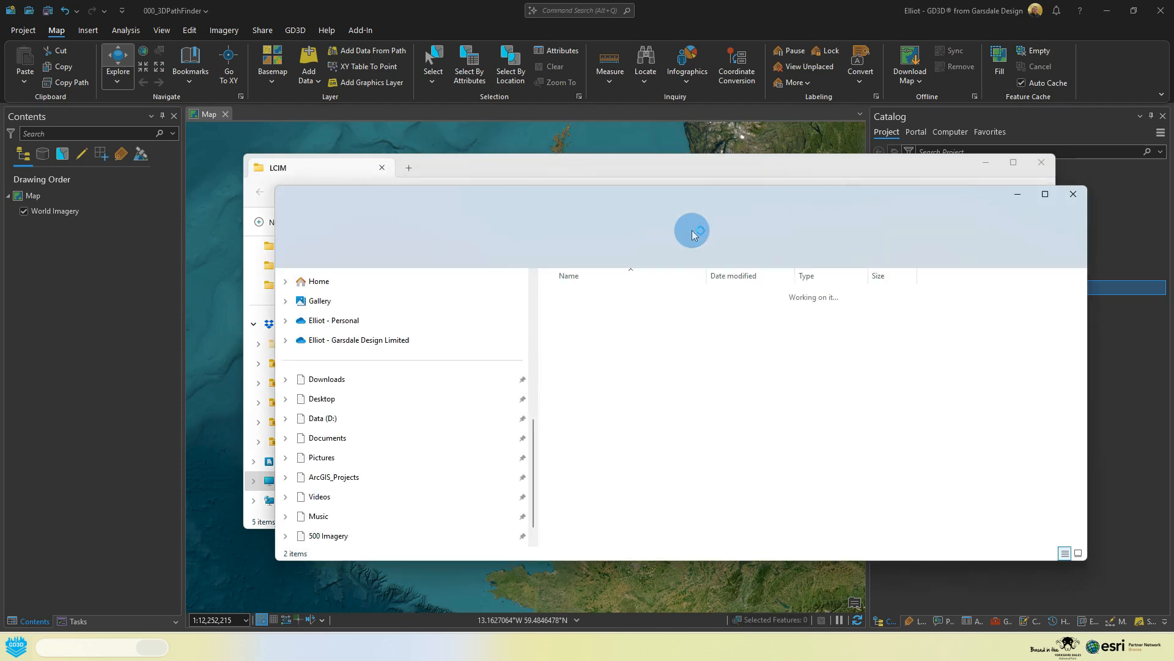
left_click(1069, 195)
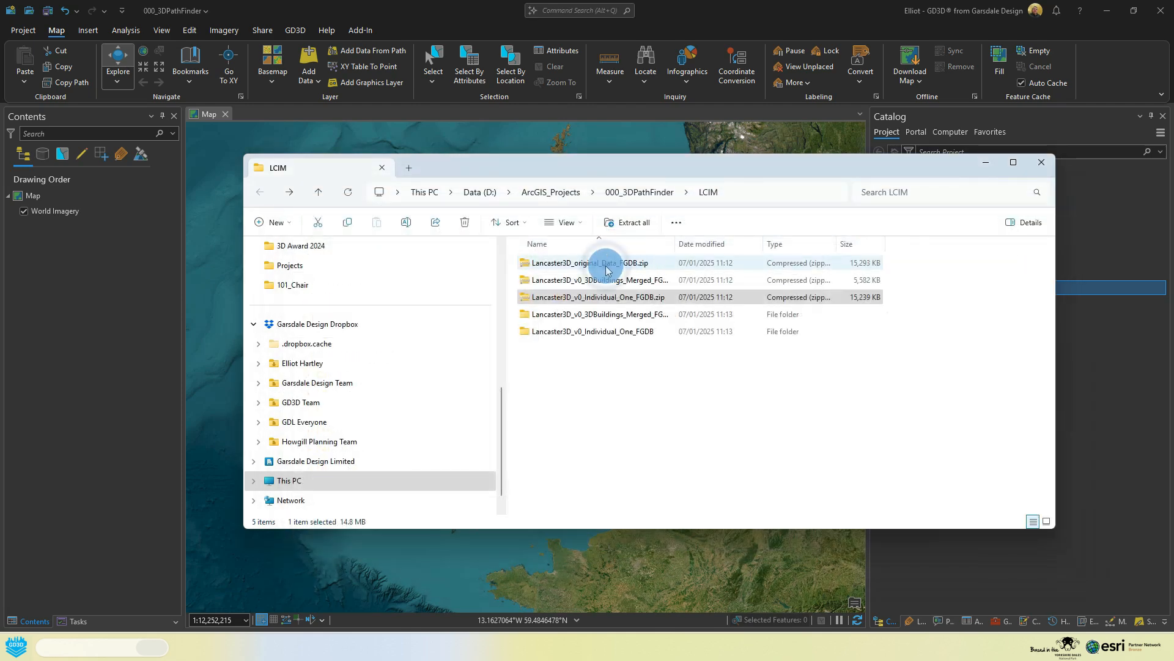
Step: Extract Lancaster3D_original_Data_FGDB.zip within the LCIM folder and return to ArcGIS Pro
left_click(608, 269)
left_click(634, 222)
left_click(699, 441)
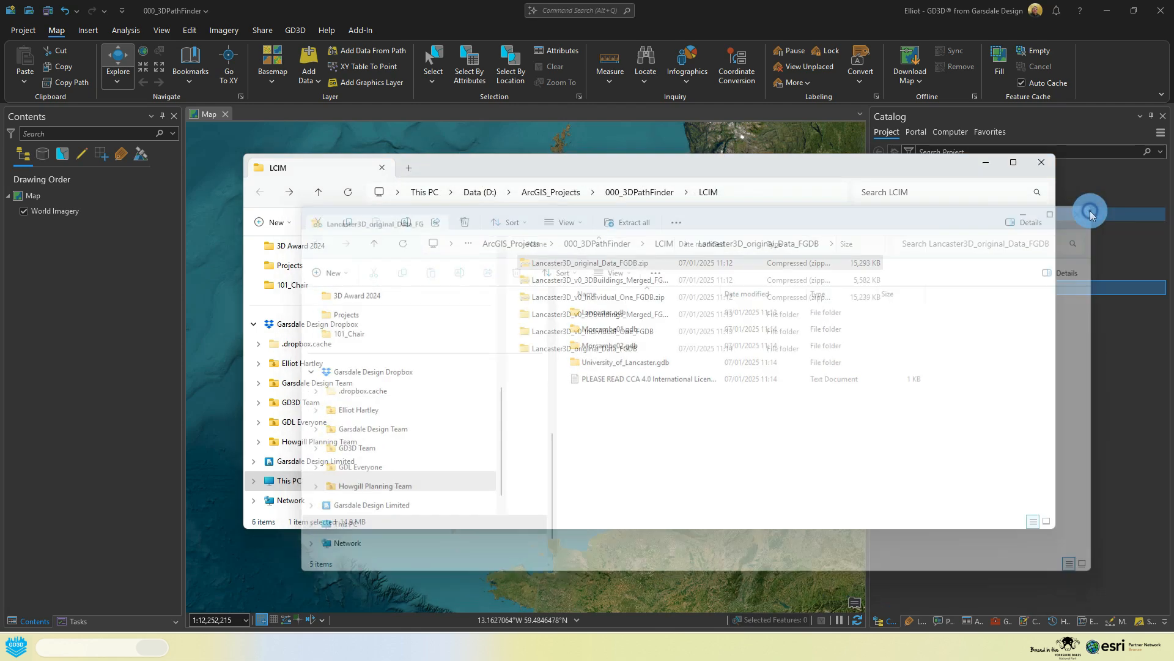
left_click(982, 162)
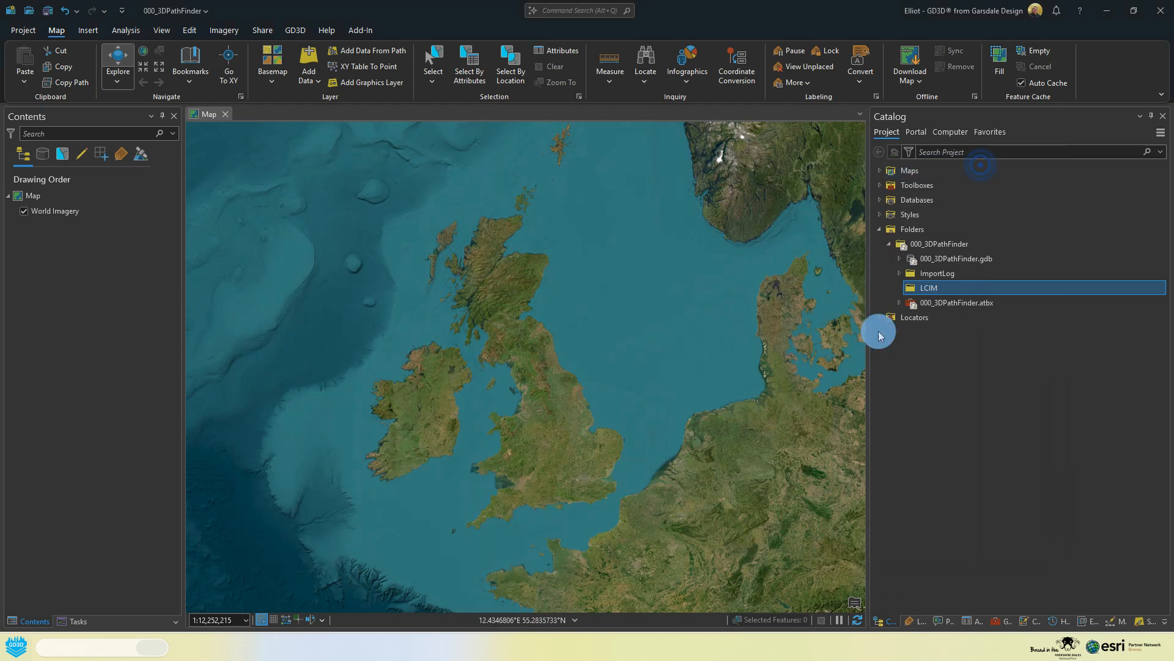
Step: Refresh the LCIM folder in the project and expand its three extracted subfolders
right_click(924, 290)
left_click(970, 367)
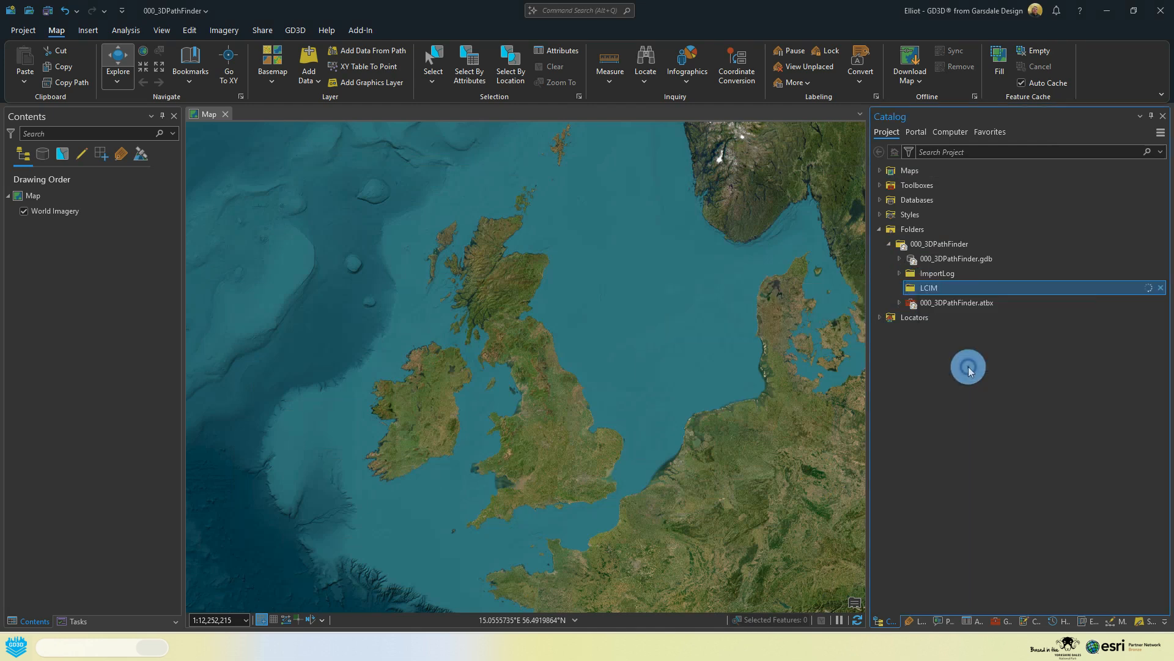
left_click(909, 303)
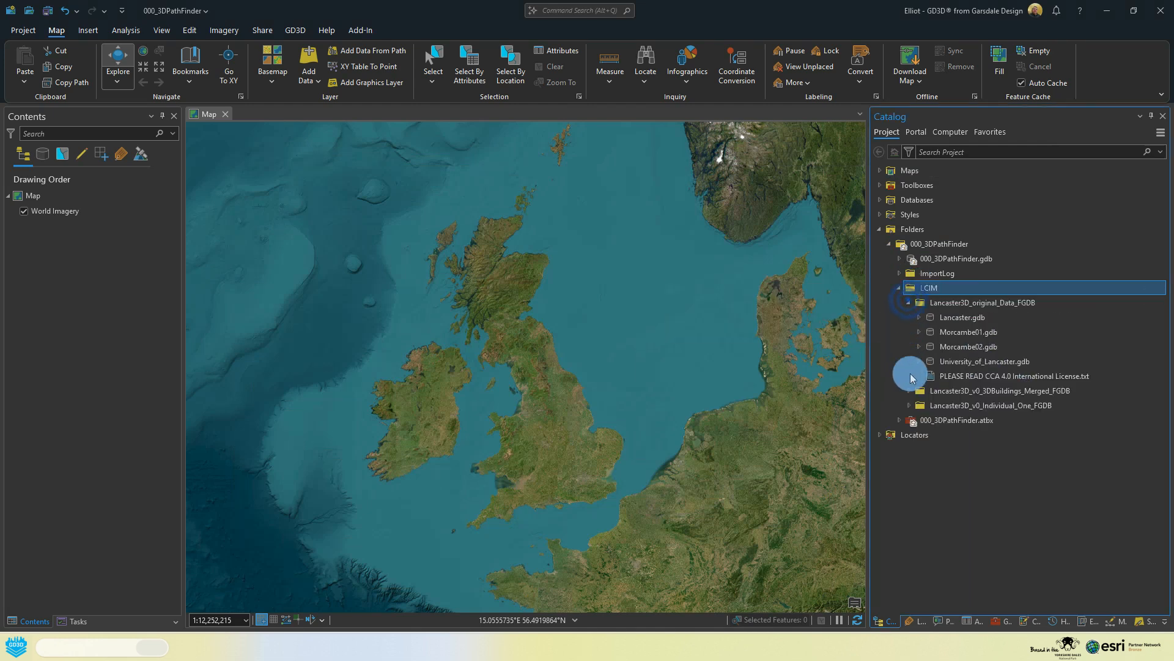
left_click(910, 391)
left_click(909, 435)
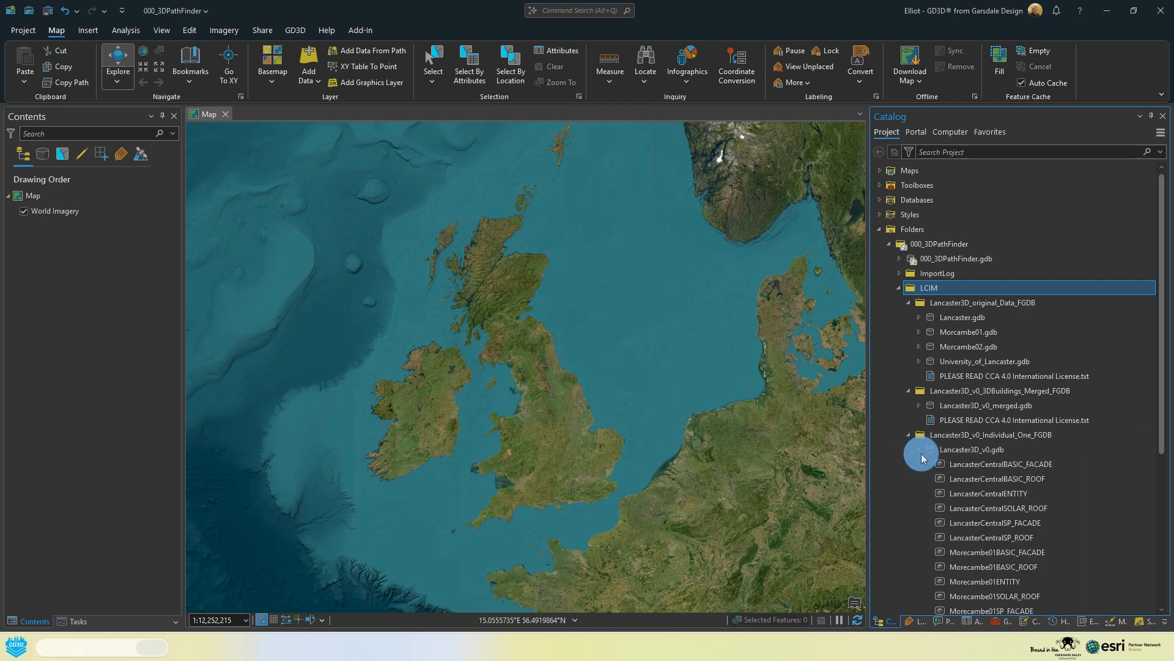
Step: Examine the feature classes in the individual, merged and original Lancaster geodatabases, collapsing each one after viewing
scroll(1017, 461, "down", 2)
scroll(975, 391, "down", 2)
left_click(1000, 465)
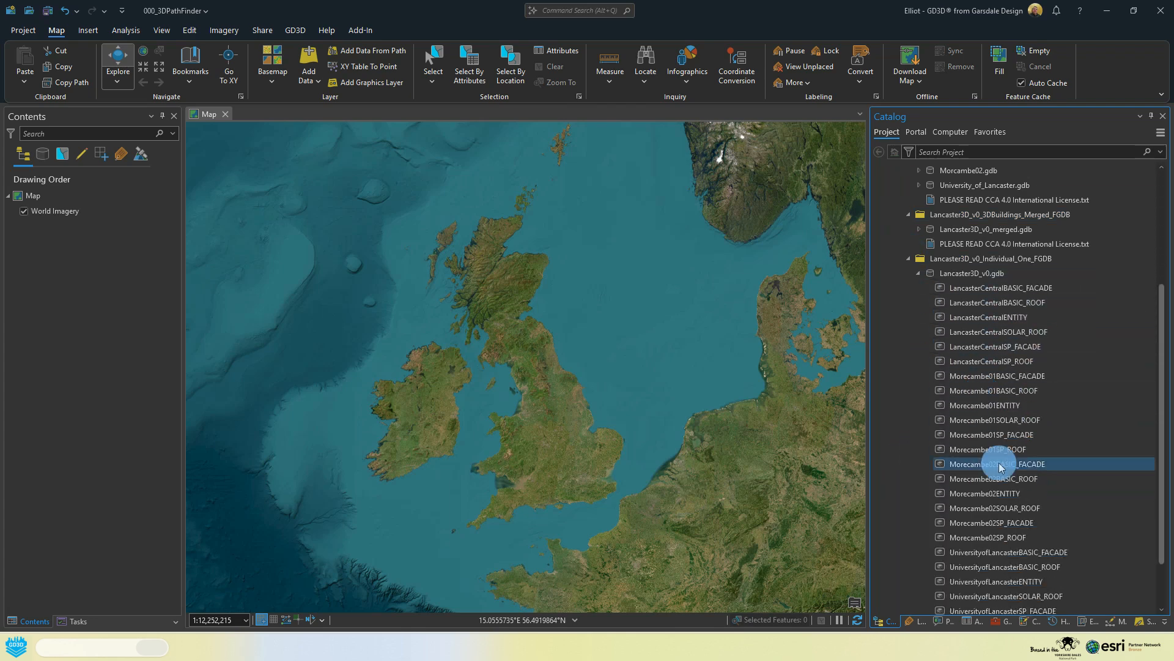
left_click(918, 273)
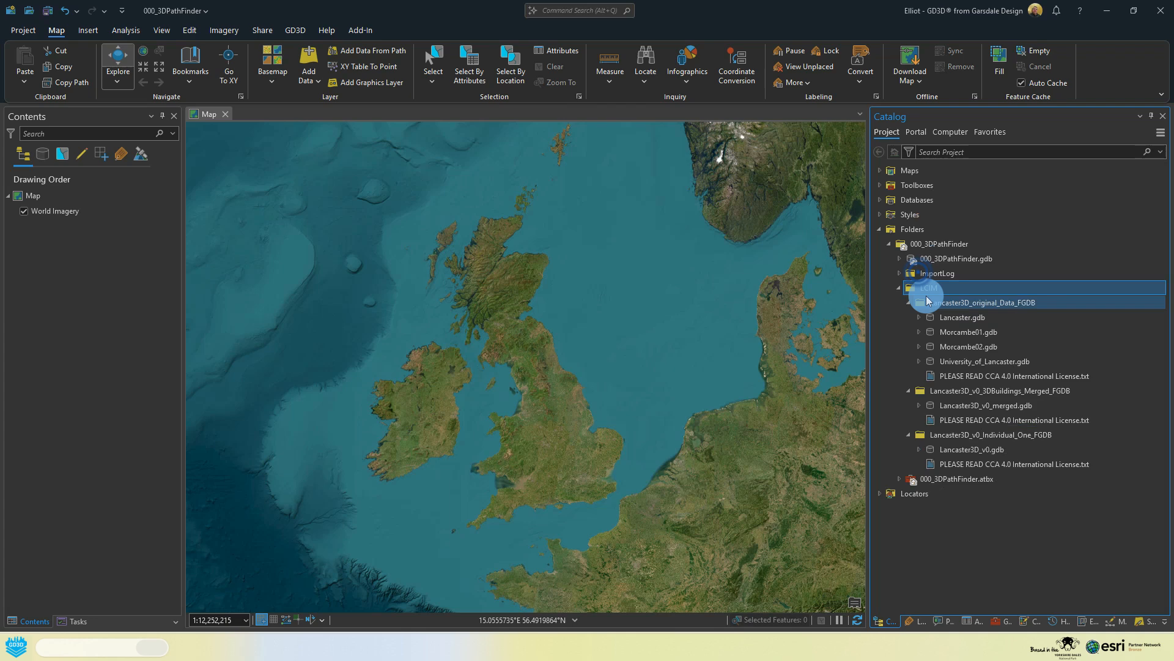
left_click(919, 406)
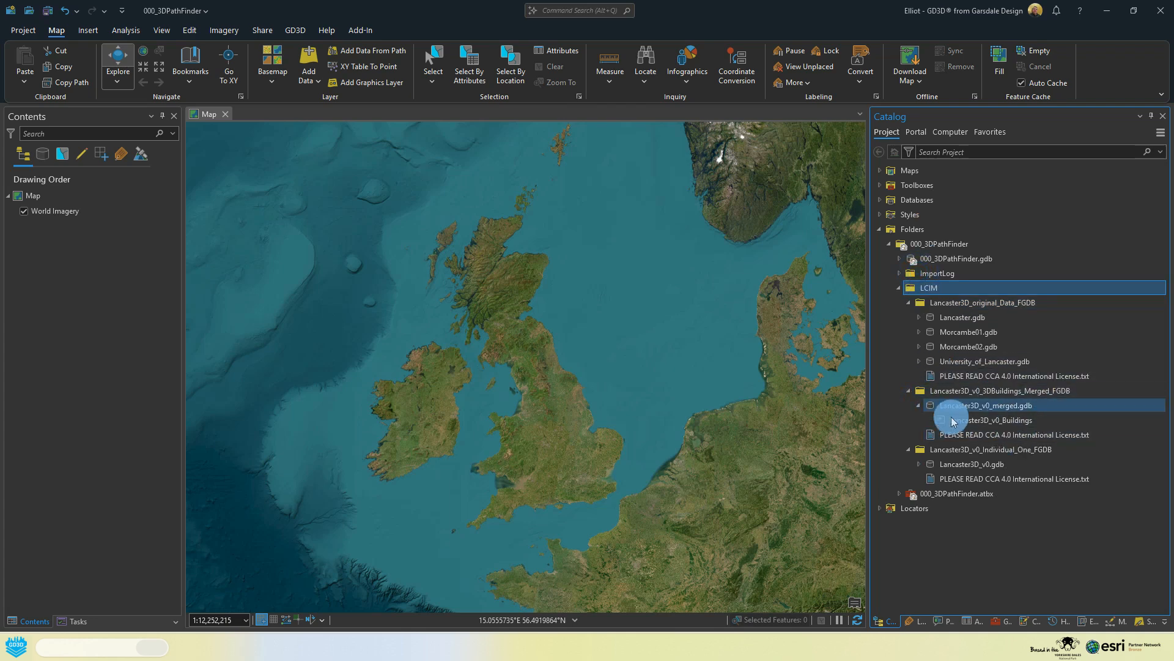
left_click(919, 317)
left_click(920, 317)
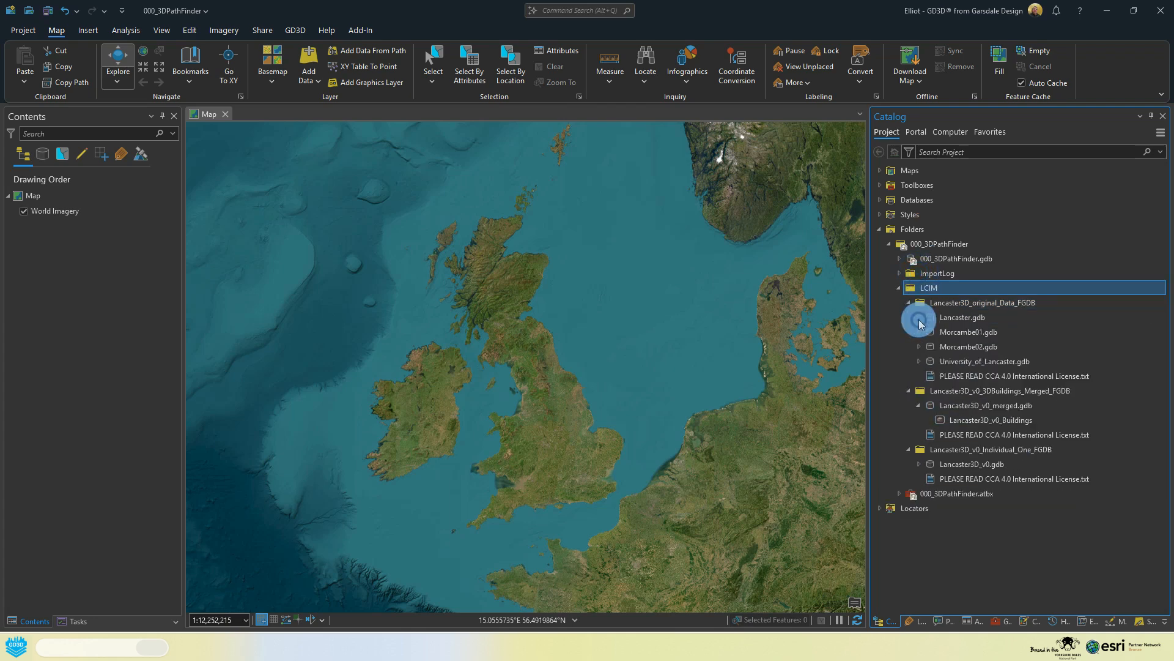
left_click(910, 303)
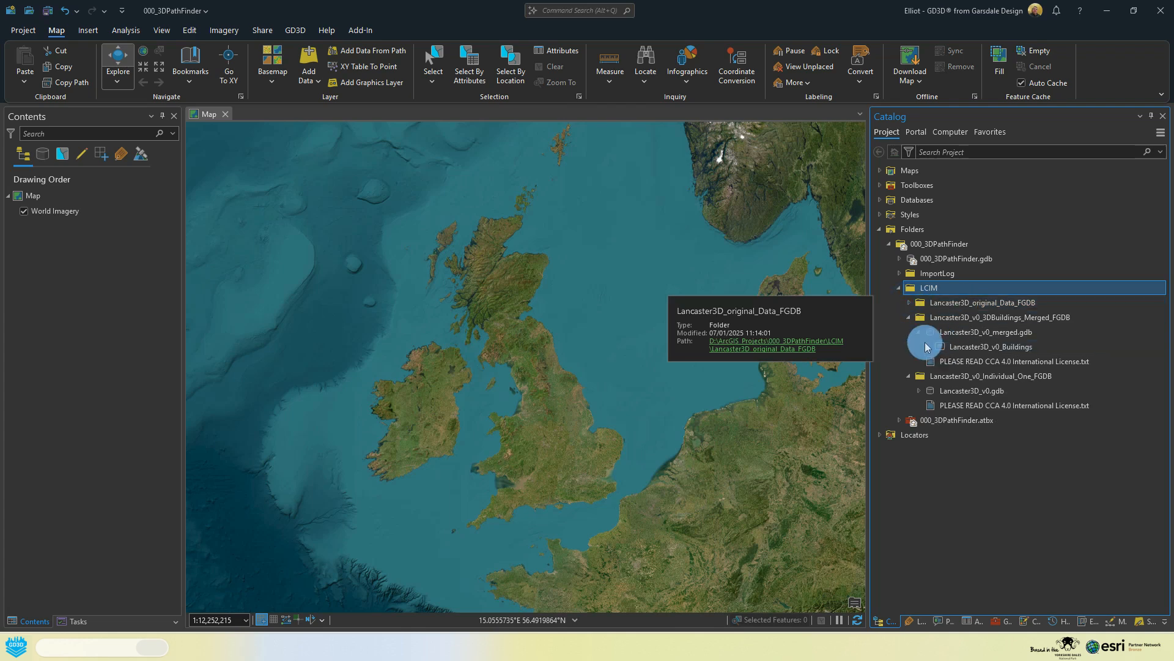
left_click(919, 333)
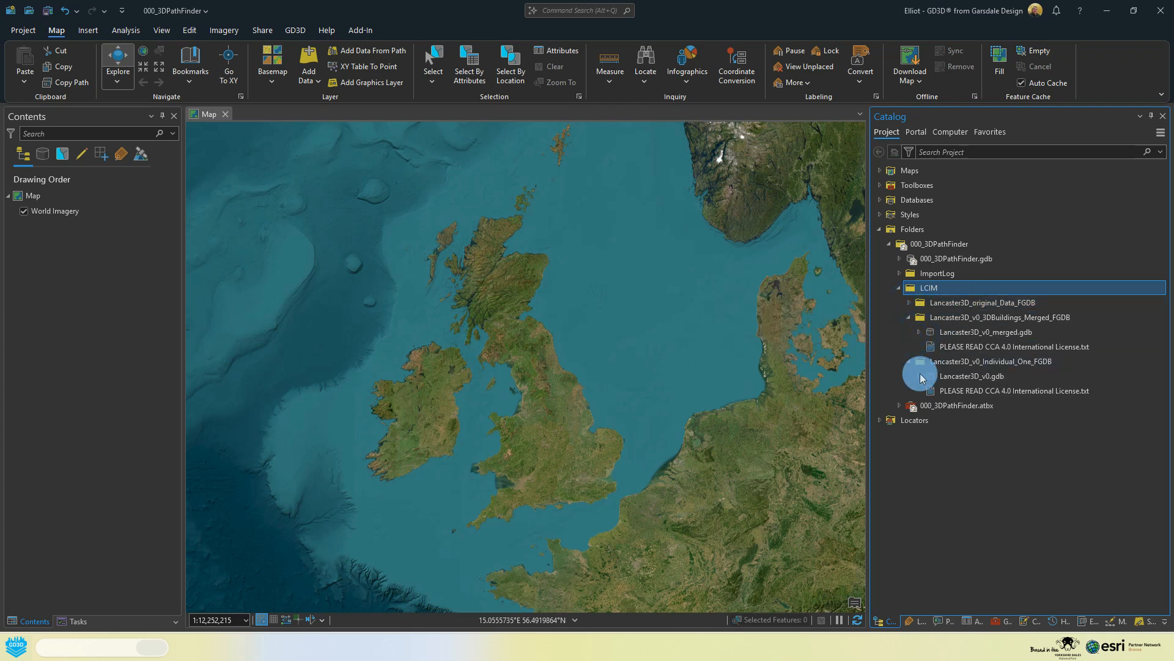
Step: Add the Lancaster3D_v0_Buildings feature class from Lancaster3D_v0_merged.gdb to the map
left_click(919, 331)
left_click(992, 347)
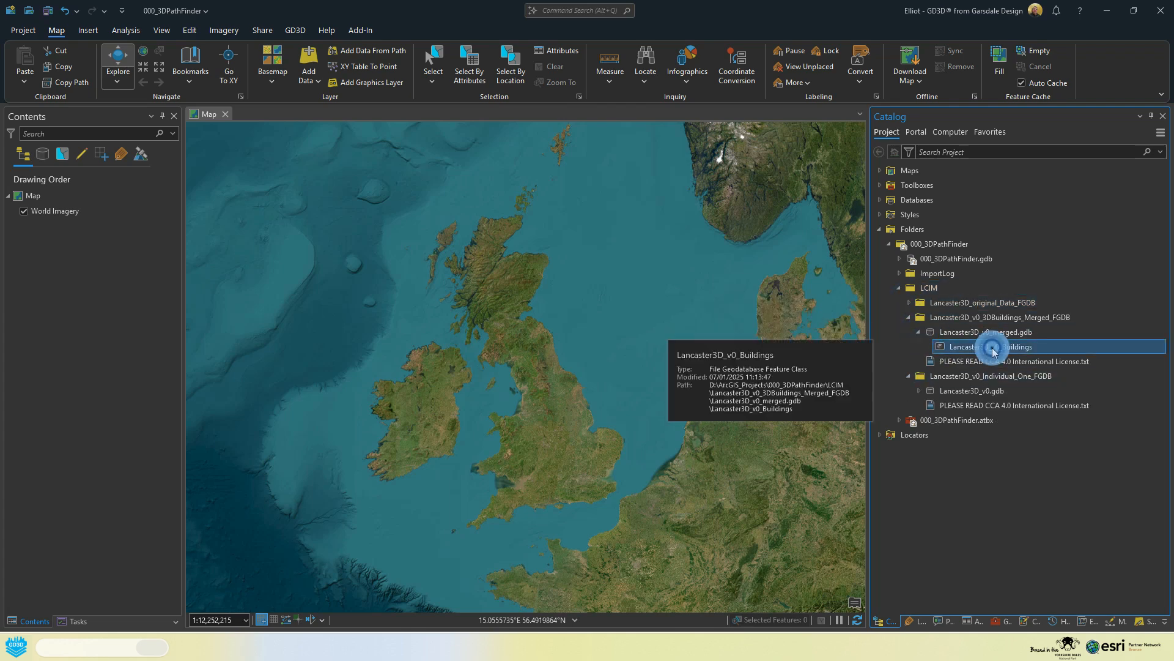
left_click_drag(994, 352, 704, 336)
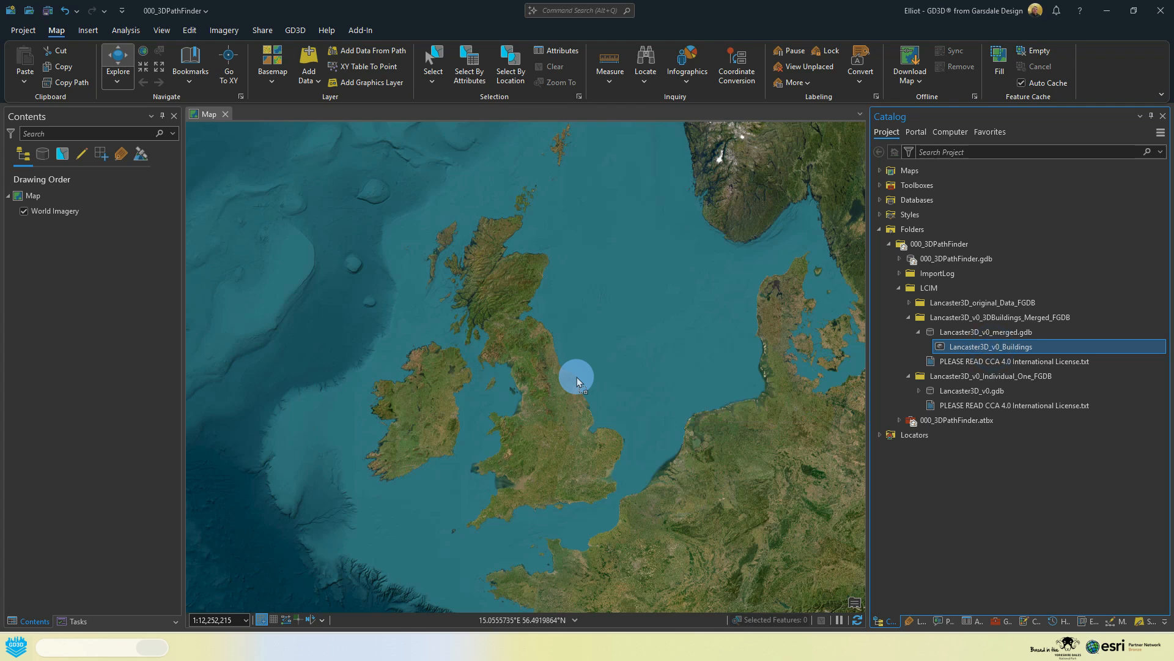
Step: Place the Lancaster3D_v0_Buildings layer on the map and inspect its building footprints in central Lancaster
left_click_drag(577, 377, 577, 377)
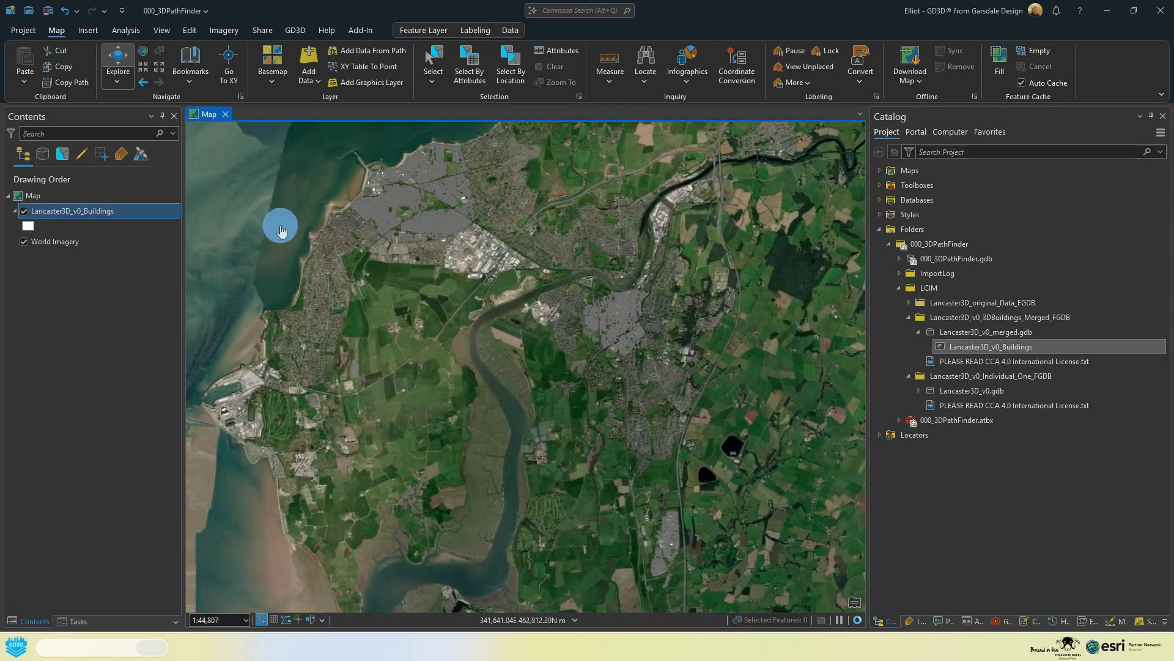
scroll(636, 335, "up", 10)
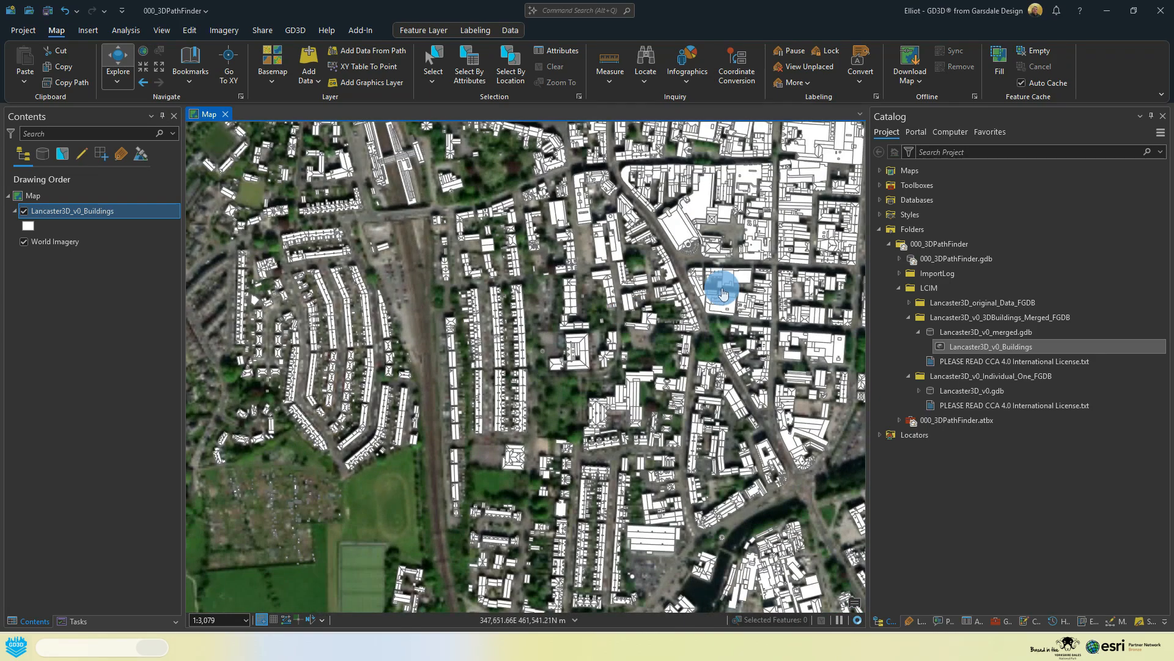
left_click_drag(723, 293, 449, 367)
scroll(450, 367, "down", 2)
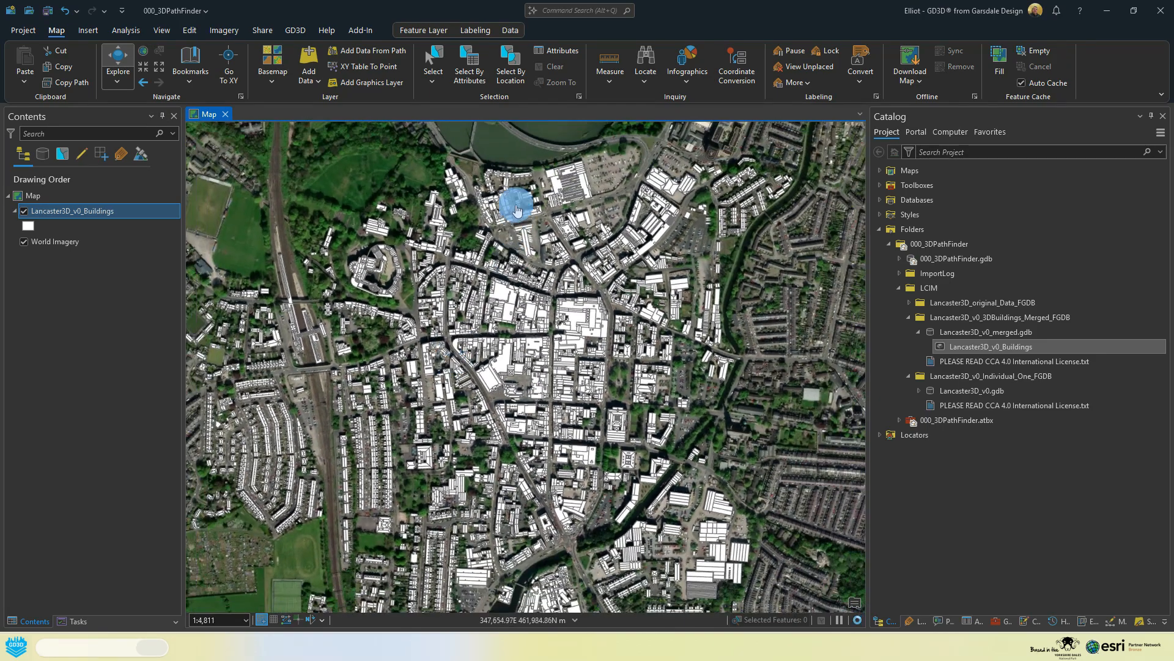
left_click_drag(515, 205, 459, 351)
scroll(458, 354, "up", 6)
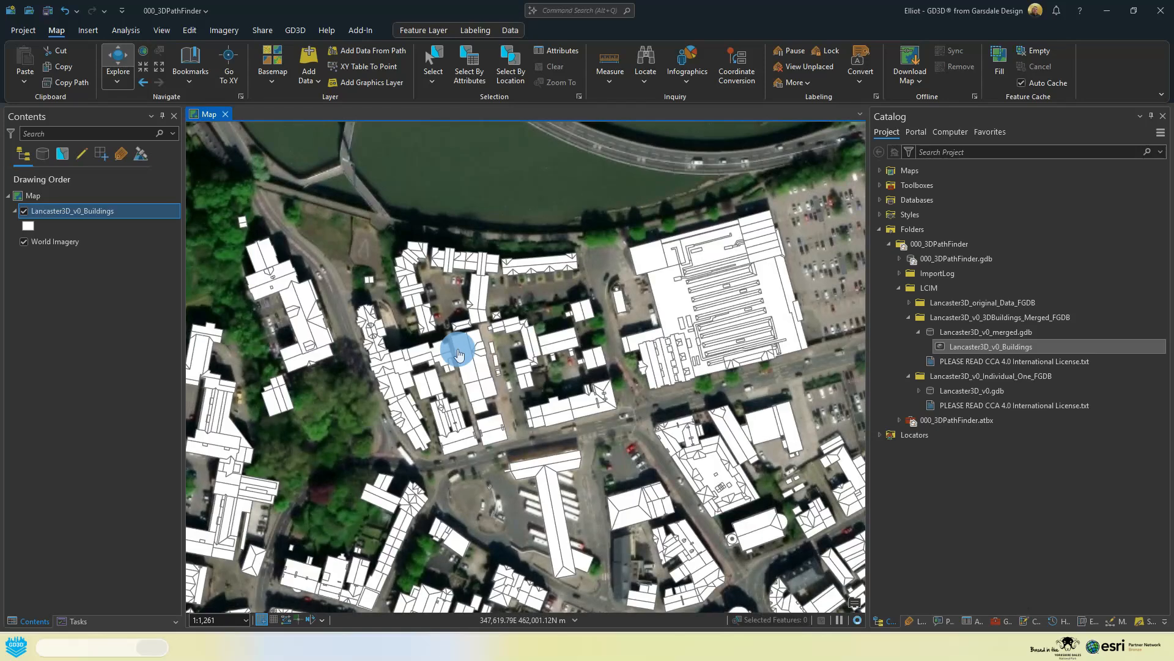
scroll(458, 354, "down", 4)
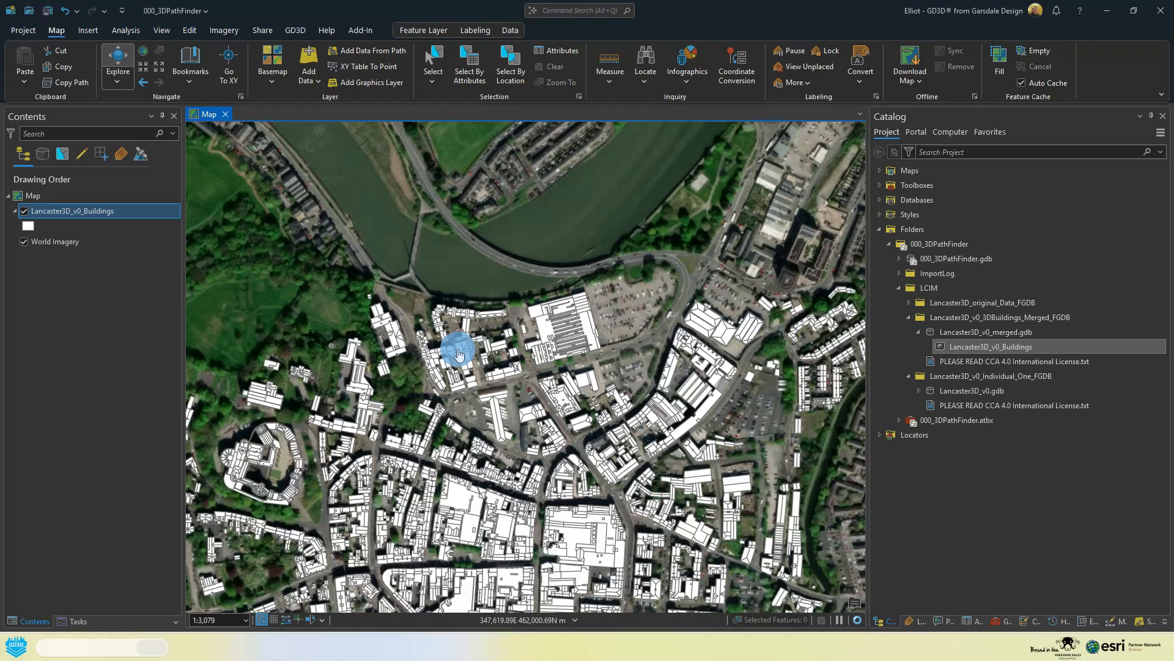
Step: Review the contents of the Lancaster3D_original_Data_FGDB folder and Lancaster3D_v0.gdb, collapsing each one after viewing
left_click(909, 304)
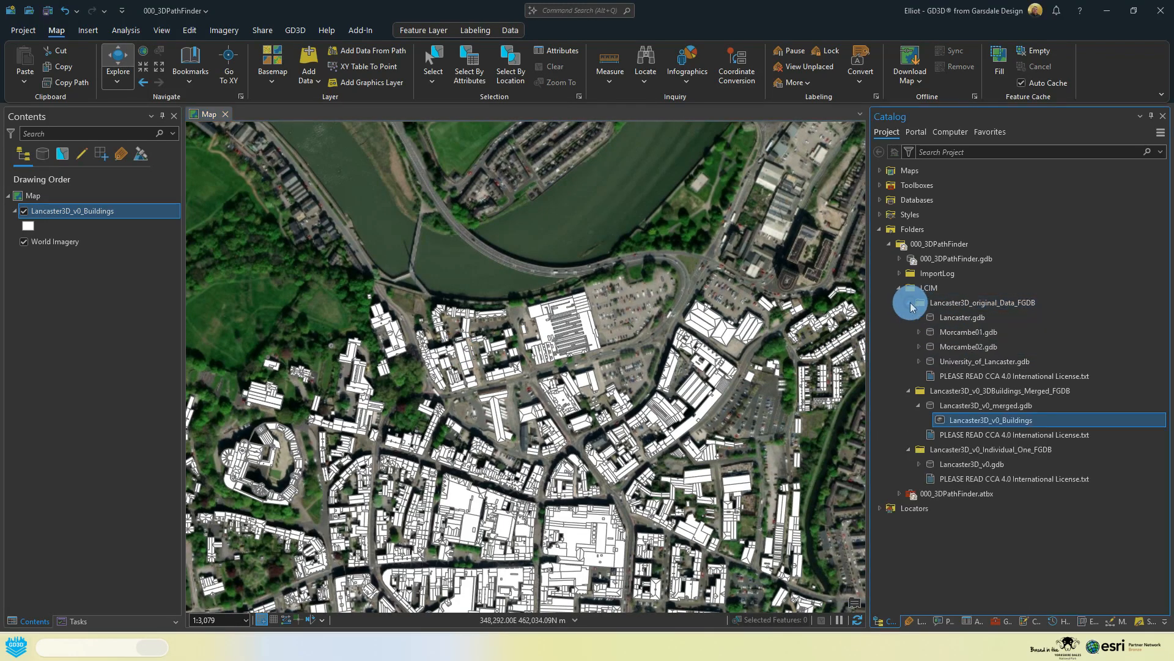
left_click(909, 304)
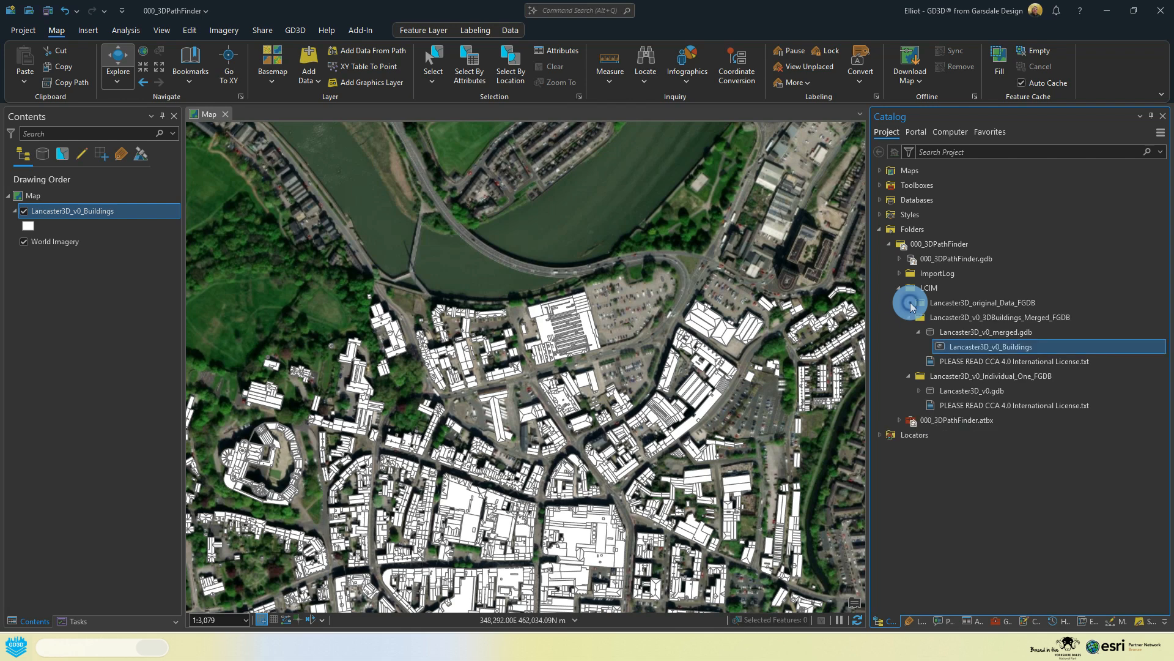
left_click(918, 390)
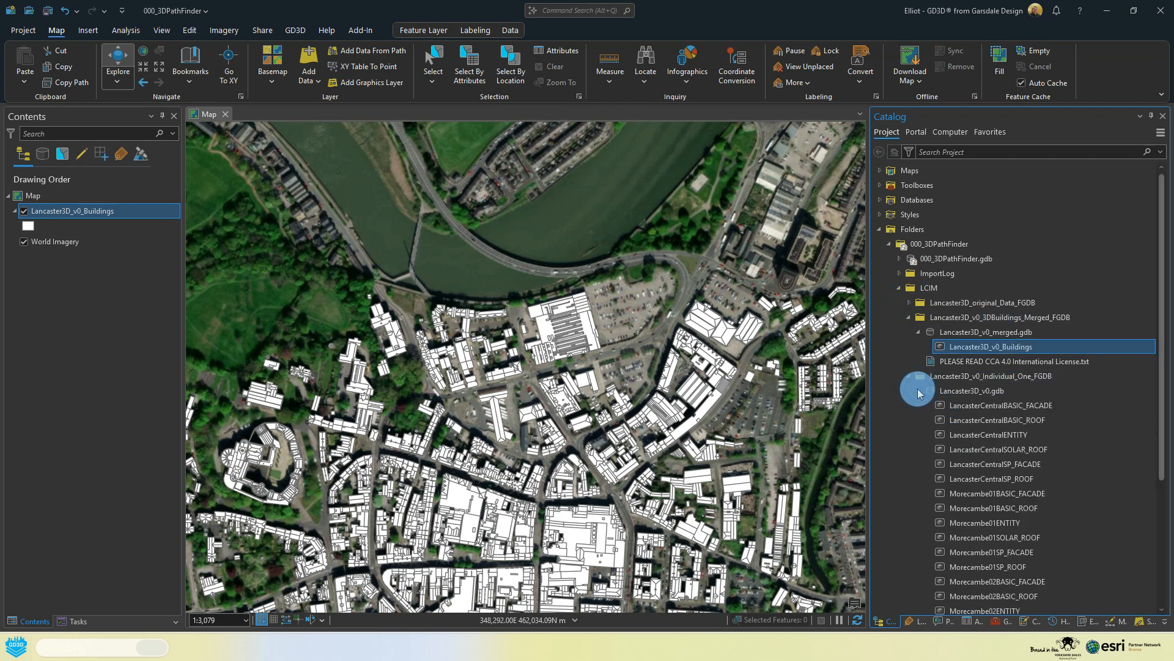
left_click(918, 390)
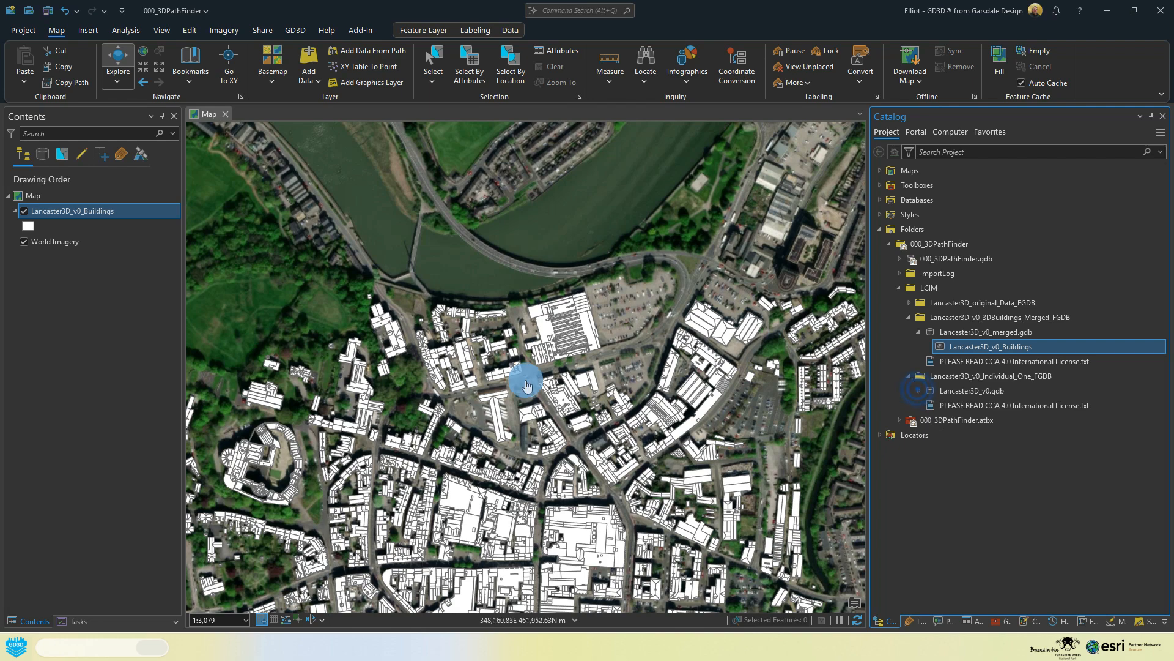
scroll(358, 382, "down", 2)
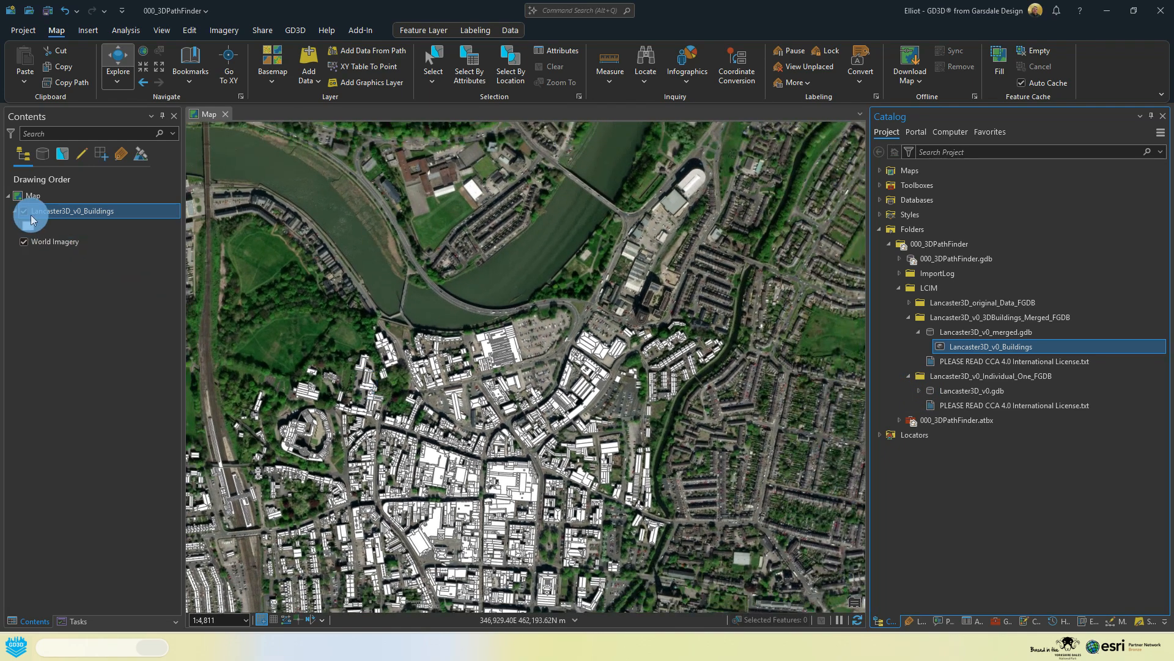
Step: Hide the Lancaster3D_v0_Buildings layer and add LancasterCentralSOLAR_ROOF from Lancaster3D_v0.gdb to the map
left_click(25, 213)
left_click(919, 390)
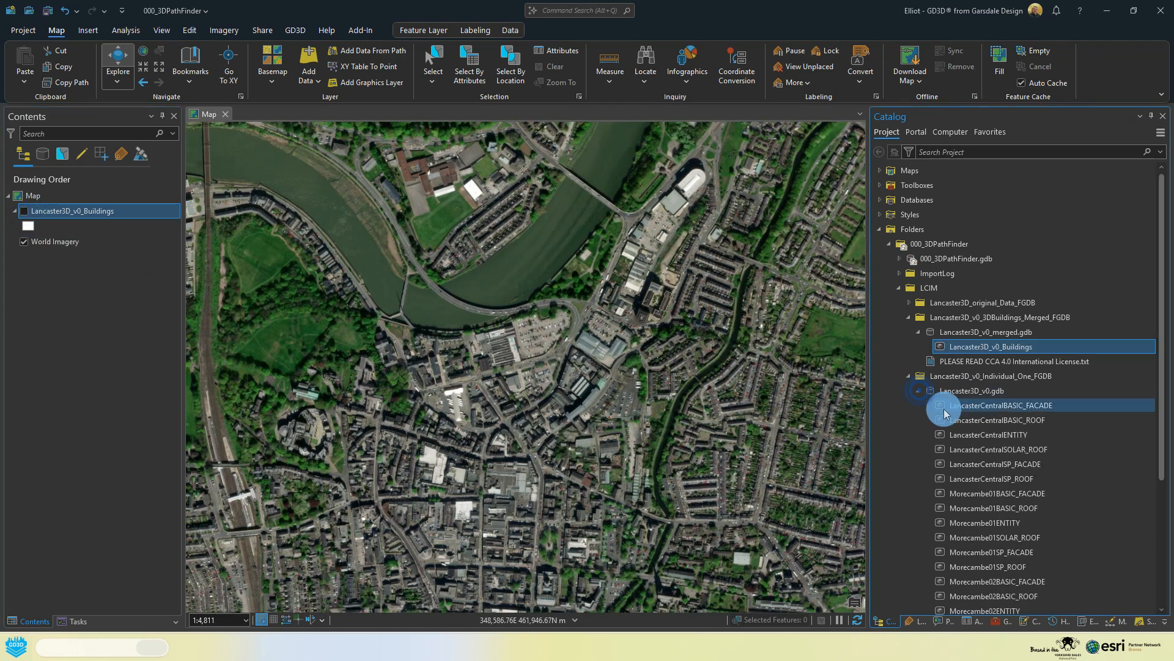
scroll(983, 420, "down", 3)
left_click(1034, 401)
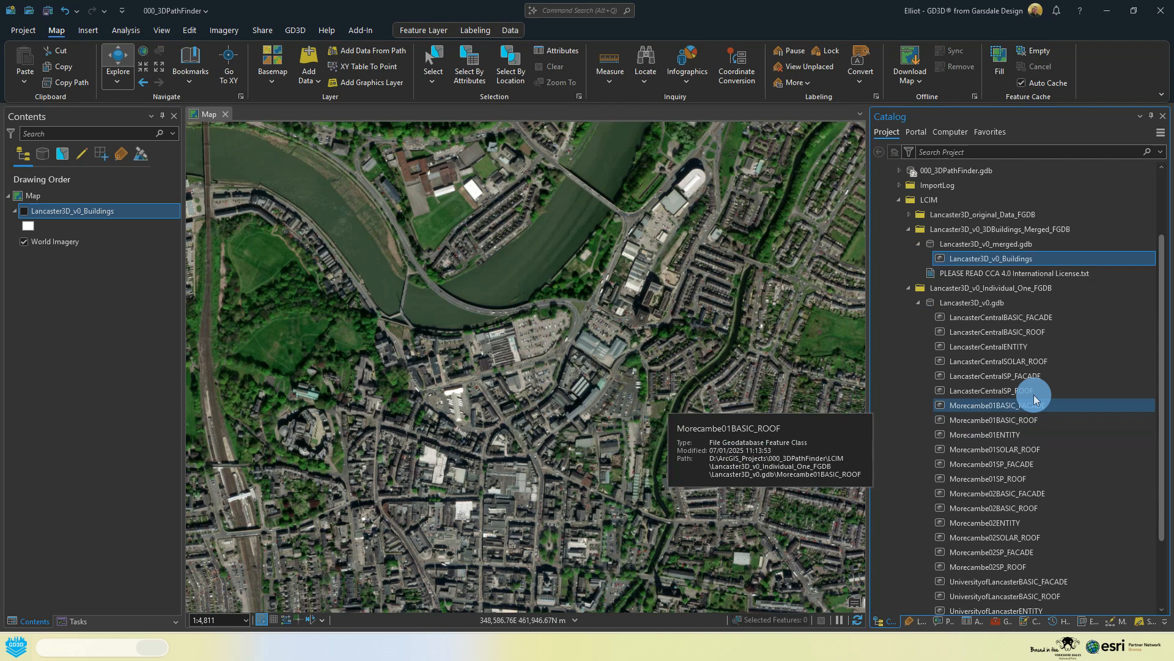
left_click(1027, 362)
left_click_drag(1027, 367, 930, 347)
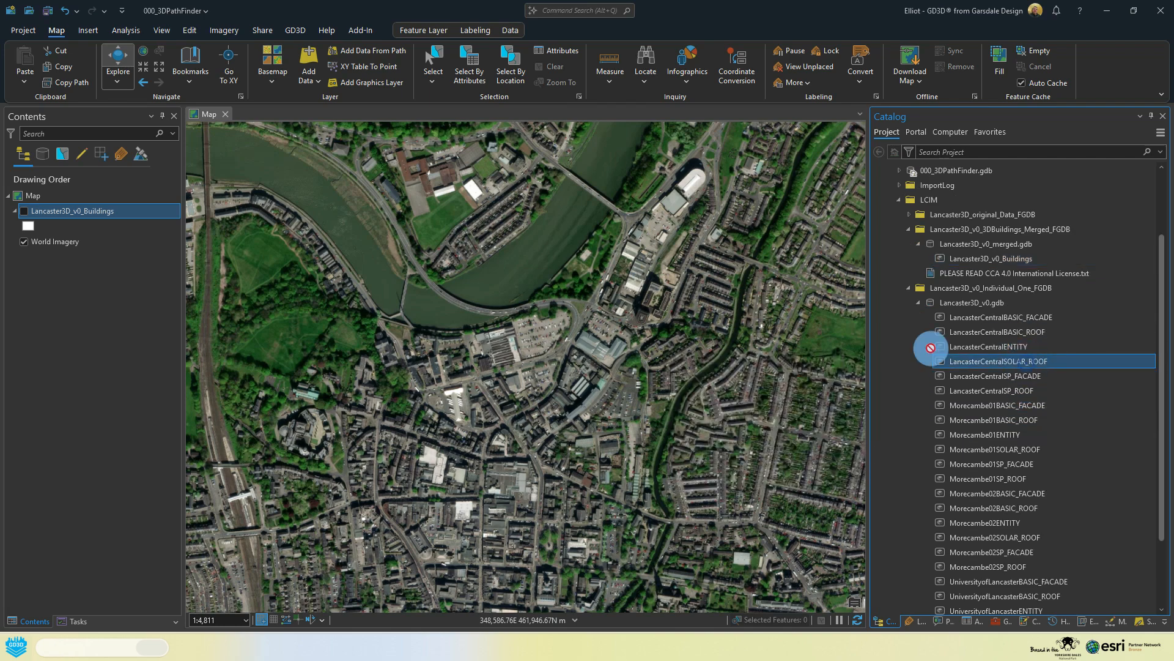
left_click_drag(597, 369, 599, 372)
left_click_drag(527, 476, 597, 308)
Step: Set the primary symbology of the LancasterCentralSOLAR_ROOF layer to Graduated Colors
left_click(31, 239)
left_click(29, 227)
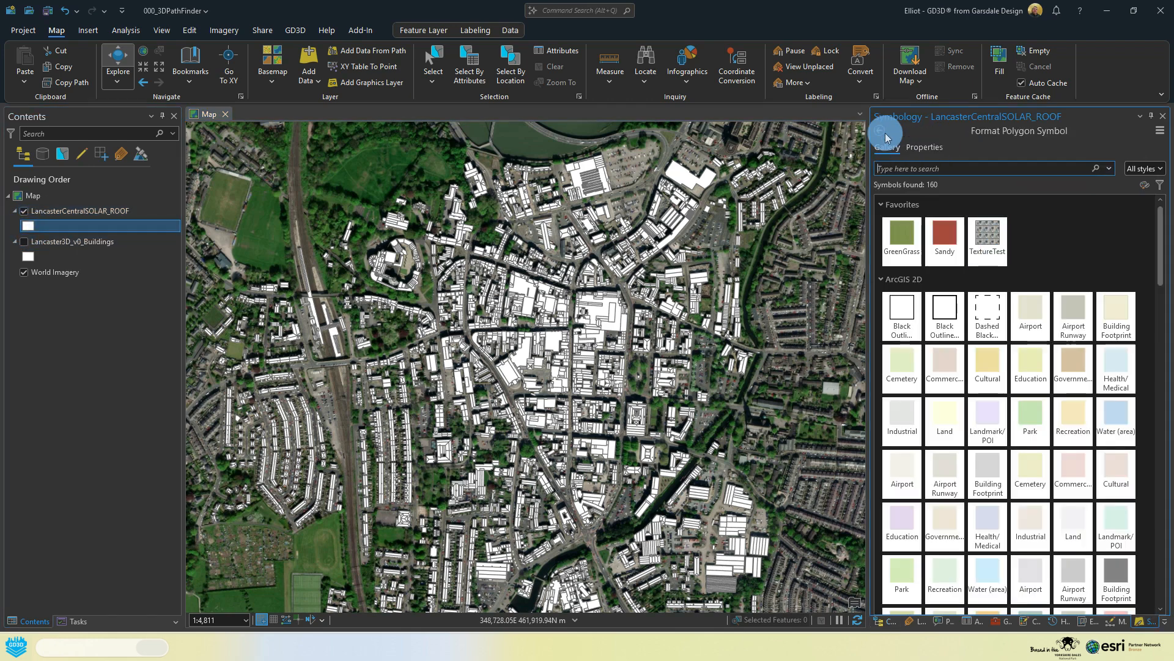
left_click(884, 133)
left_click(935, 174)
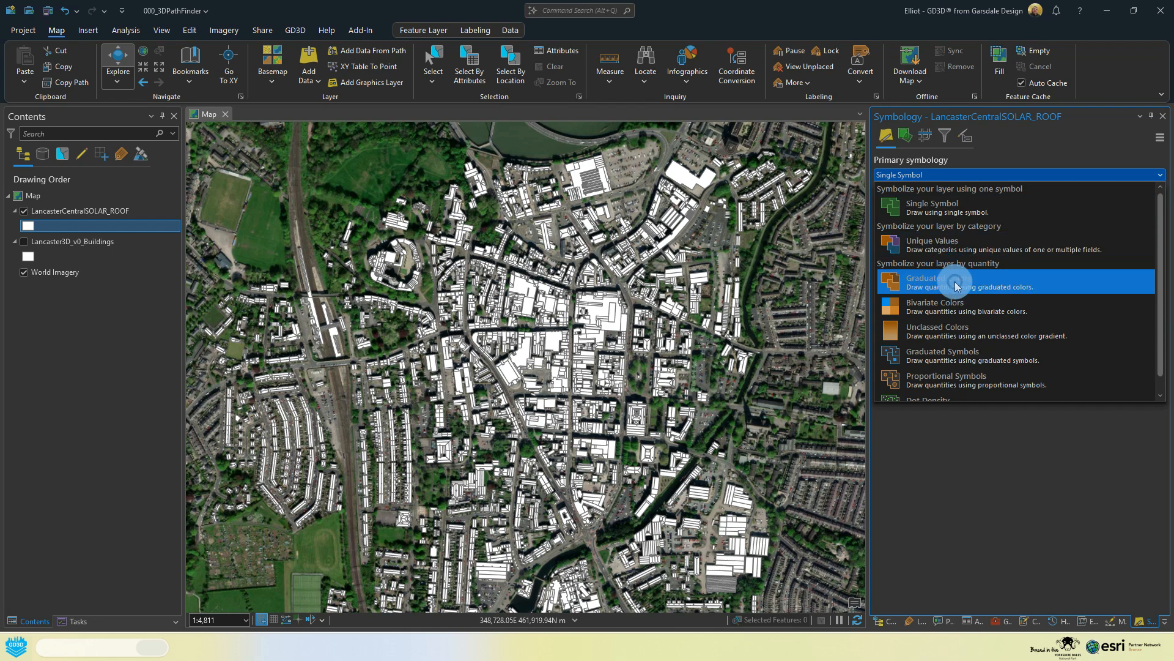
left_click(956, 280)
Step: Try ORIEN_Z as the roof layer's symbology field, settle on ORIEN_TO_NORTH, and inspect the coloured roofs in the city centre
left_click(1007, 194)
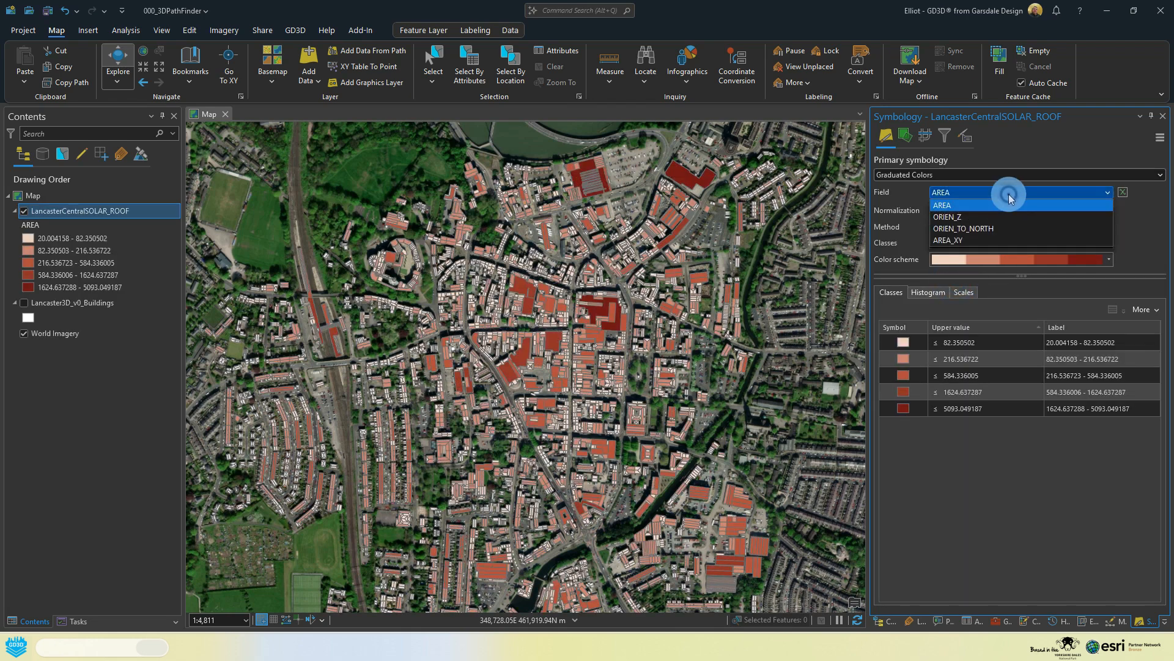
left_click(996, 219)
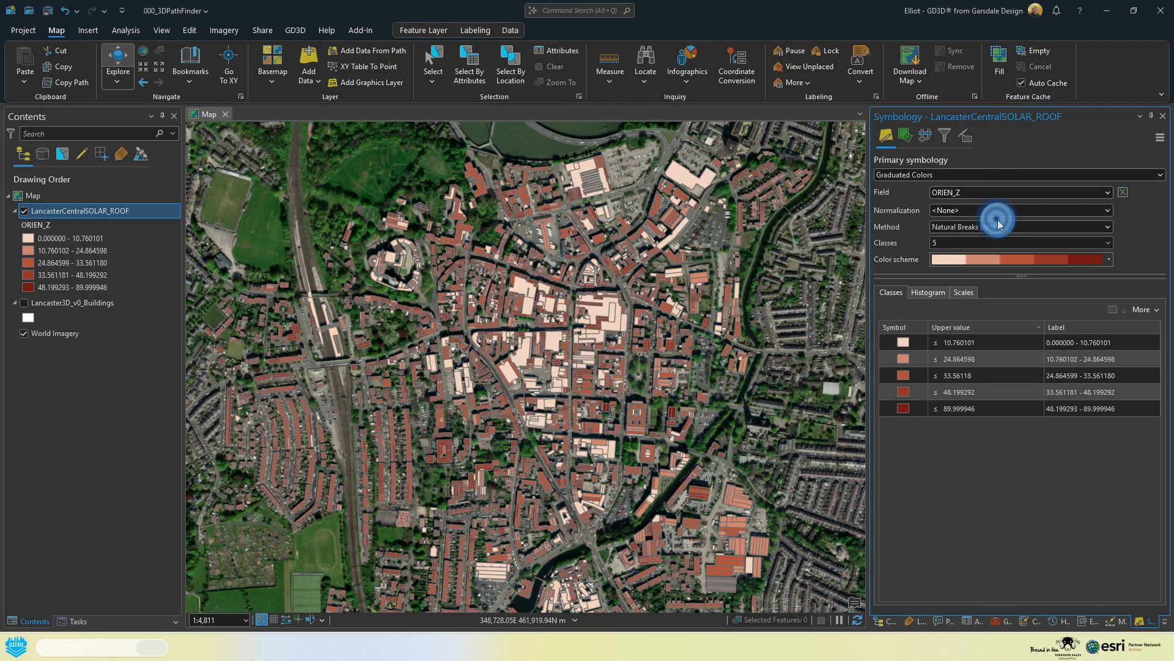
left_click(996, 196)
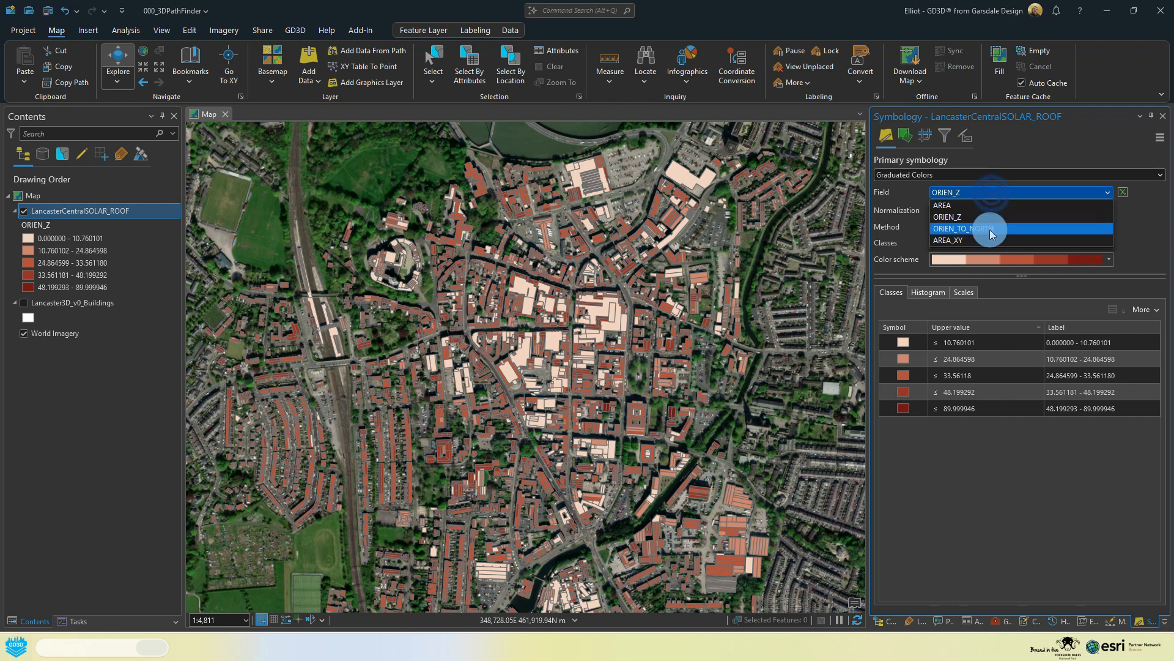
left_click(991, 227)
scroll(577, 335, "up", 5)
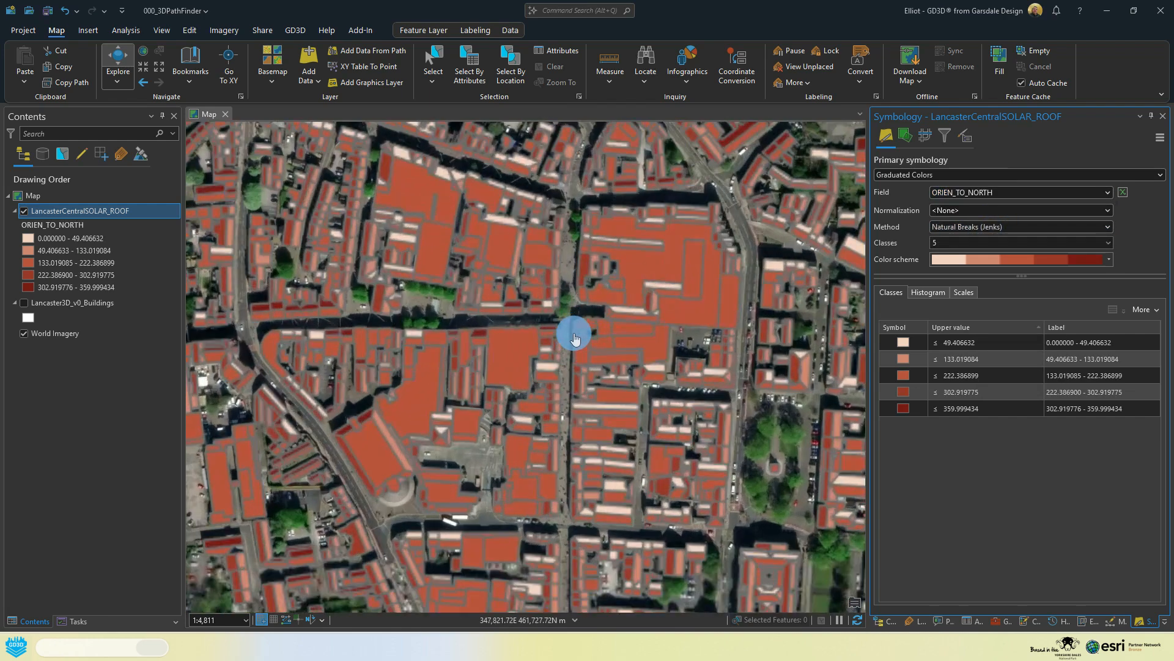
left_click_drag(653, 280, 551, 241)
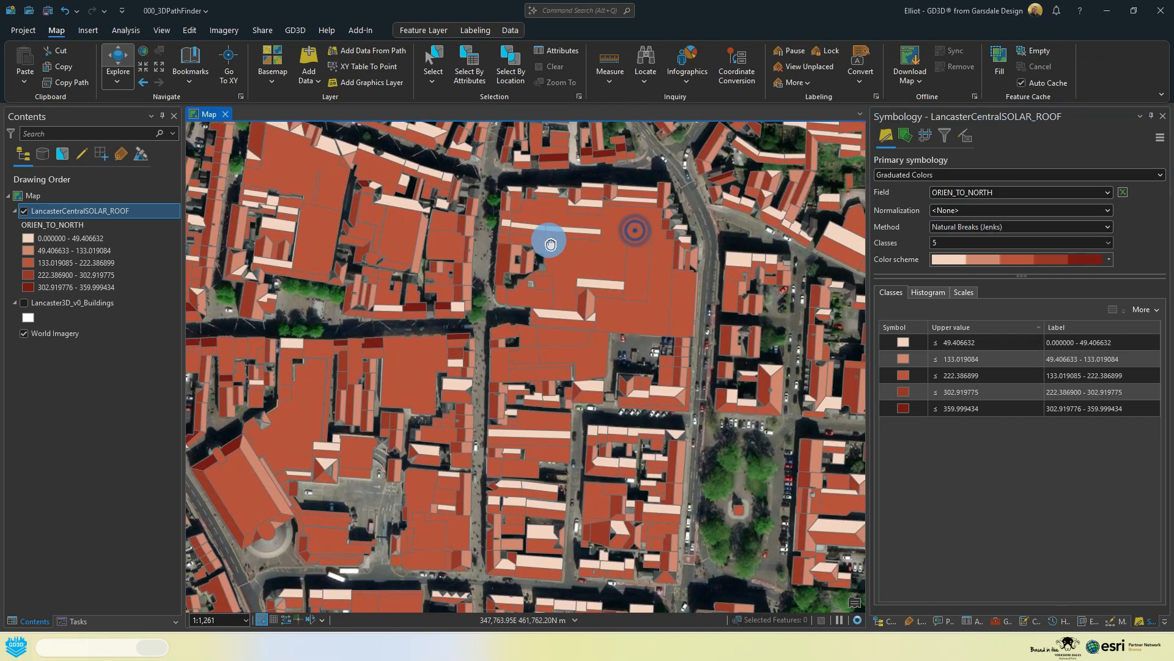
Step: Reverse the class values of the ORIEN_TO_NORTH symbology and check the recoloured roofs on the map
left_click(1144, 310)
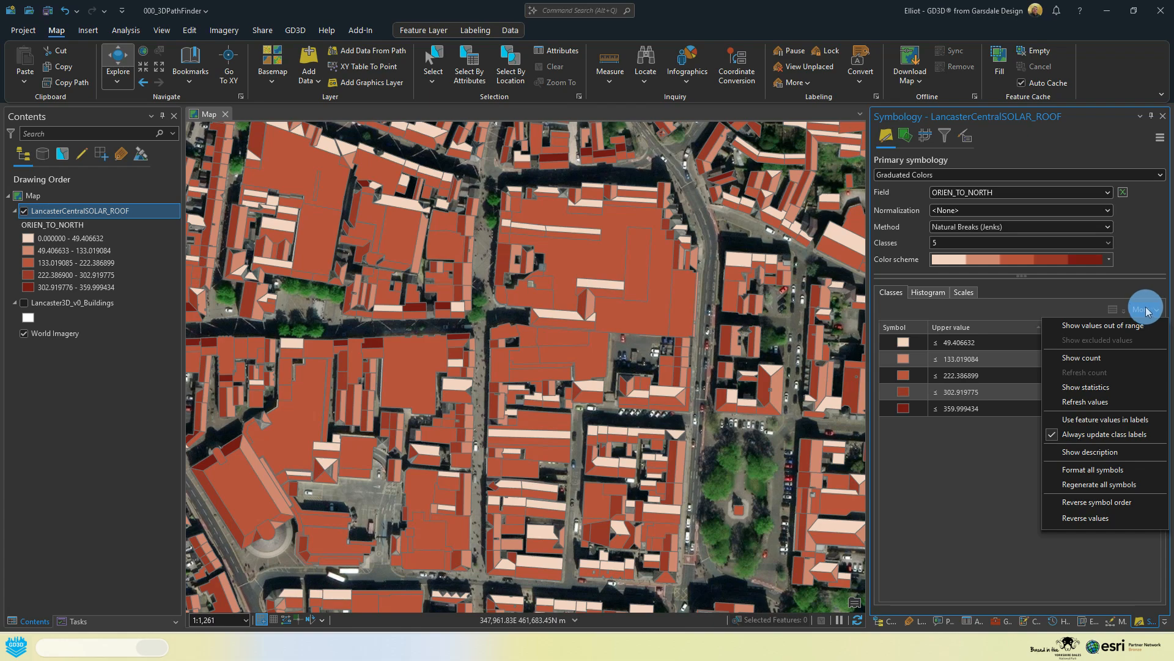
left_click(1089, 518)
scroll(691, 429, "down", 2)
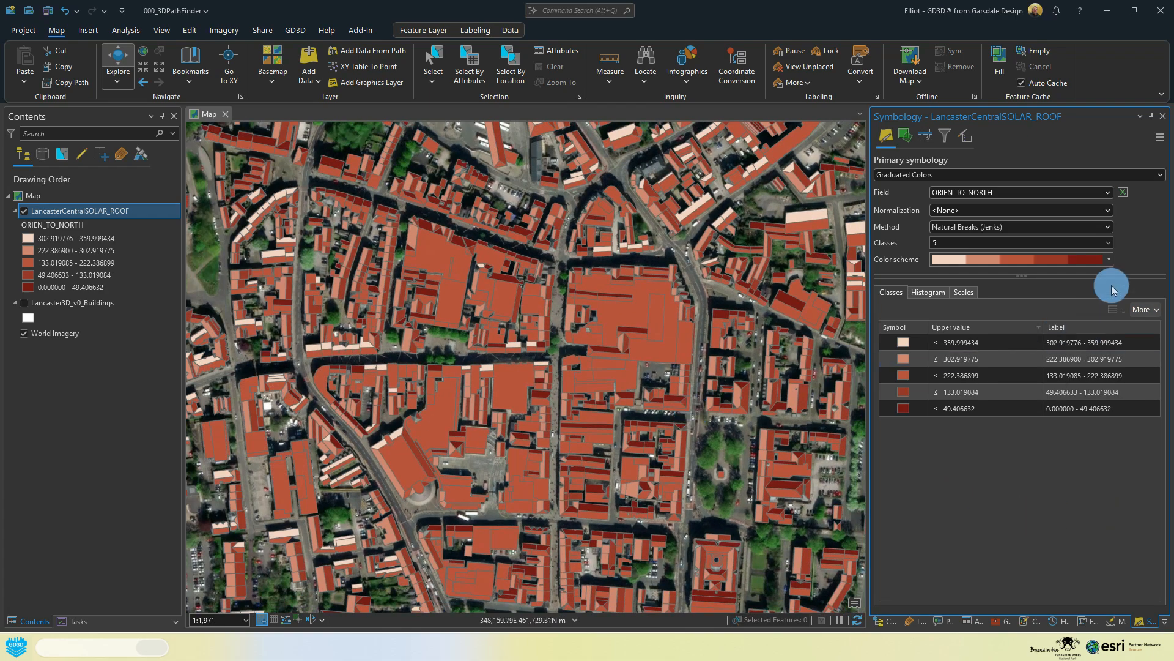
scroll(673, 413, "down", 3)
scroll(646, 369, "up", 3)
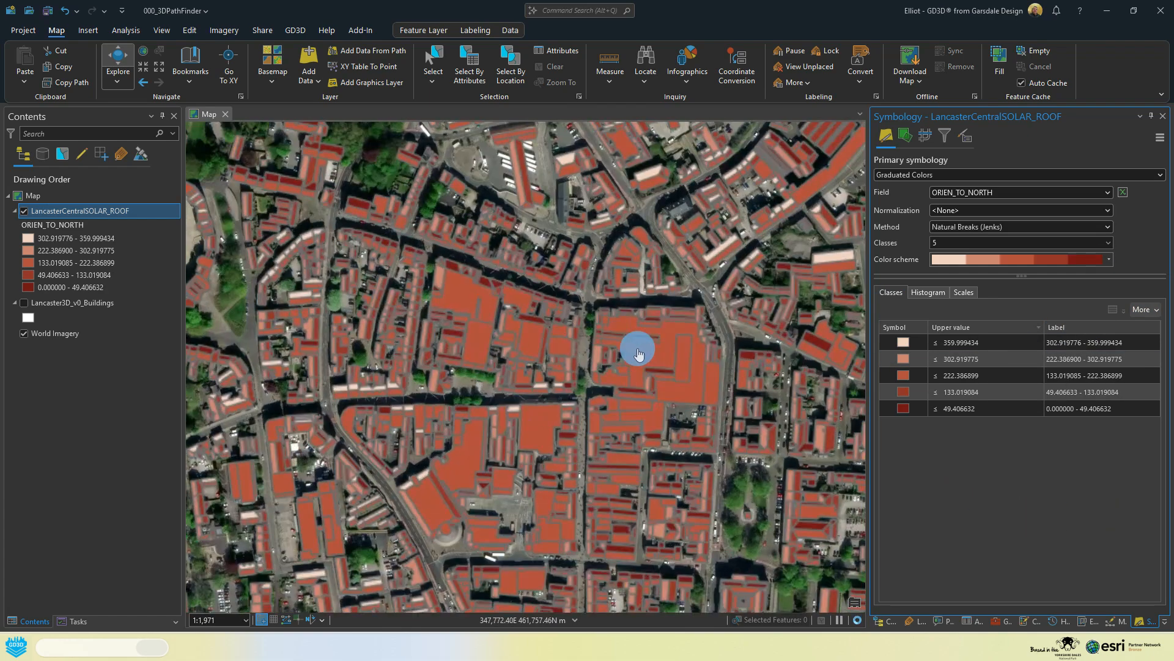
scroll(465, 306, "down", 4)
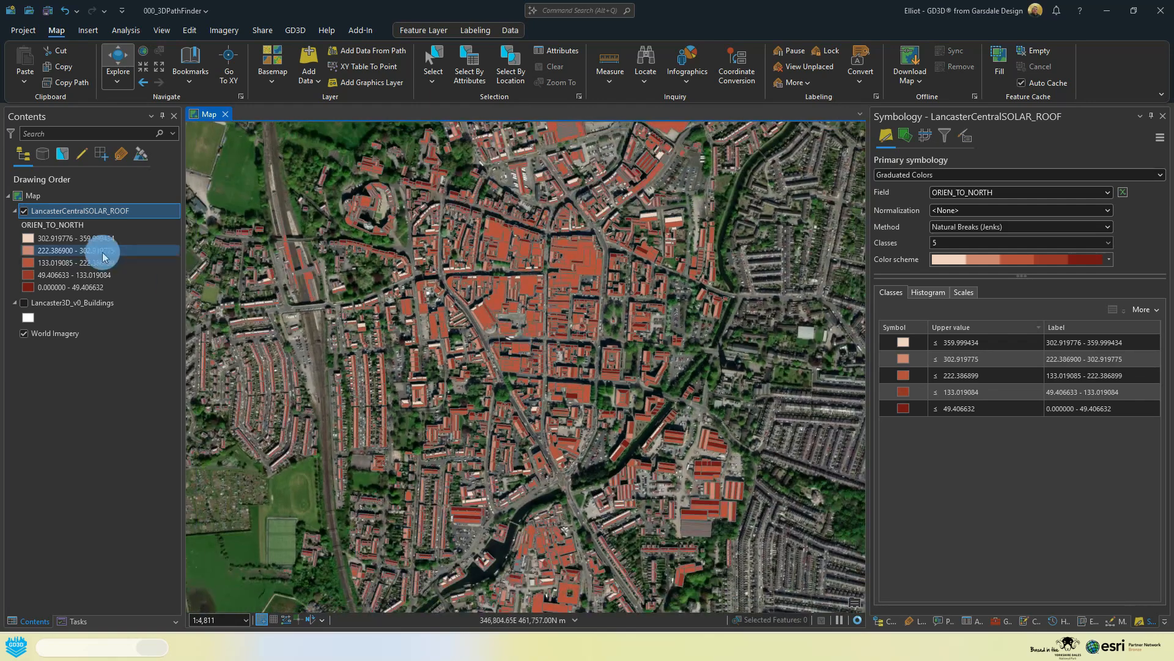
Step: Hide the LancasterCentralSOLAR_ROOF layer and create a new local scene in the project
left_click(24, 211)
left_click(87, 30)
left_click(27, 70)
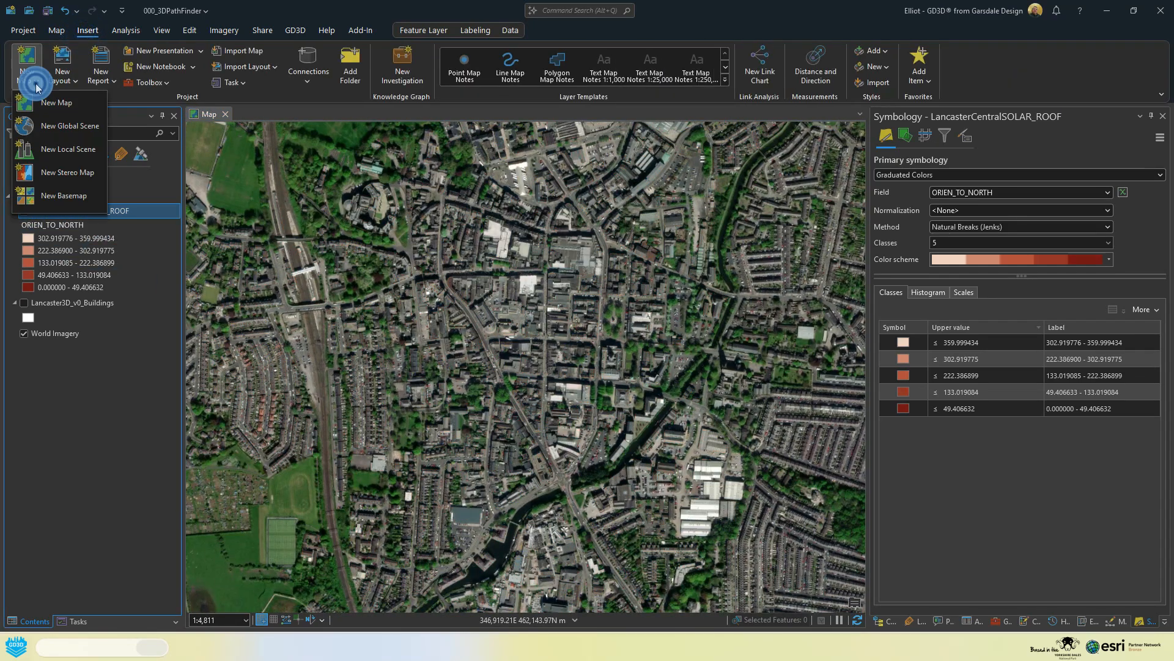
left_click(63, 146)
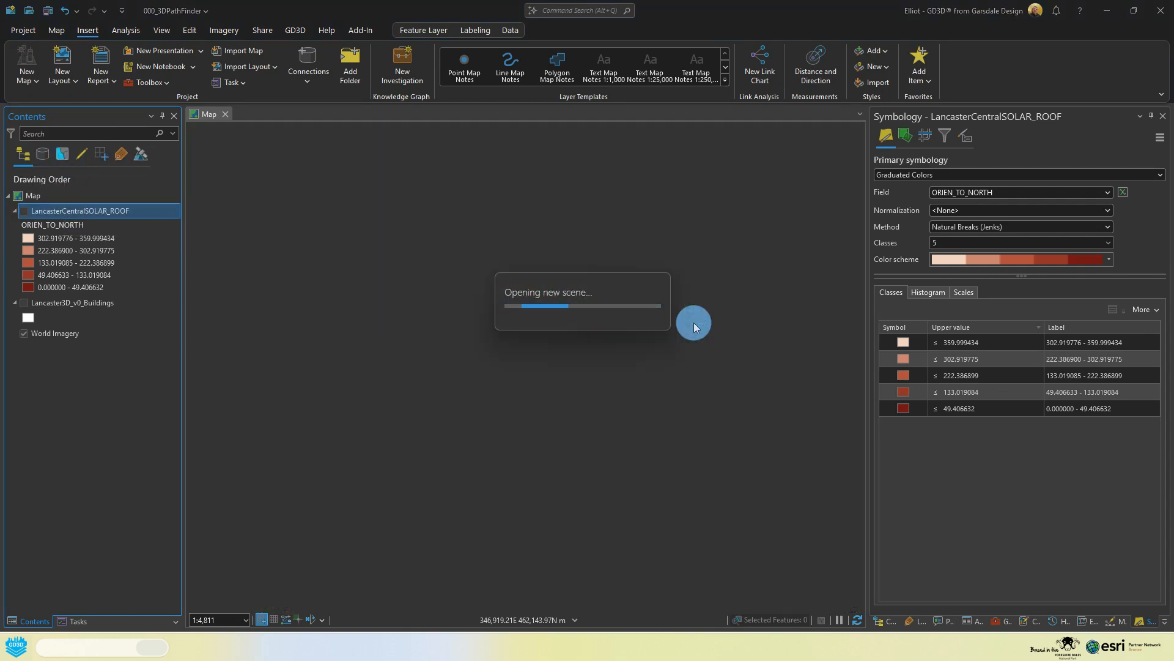
Step: Add the Lancaster3D_v0_Buildings feature class from Lancaster3D_v0_merged.gdb to the new scene
left_click(884, 620)
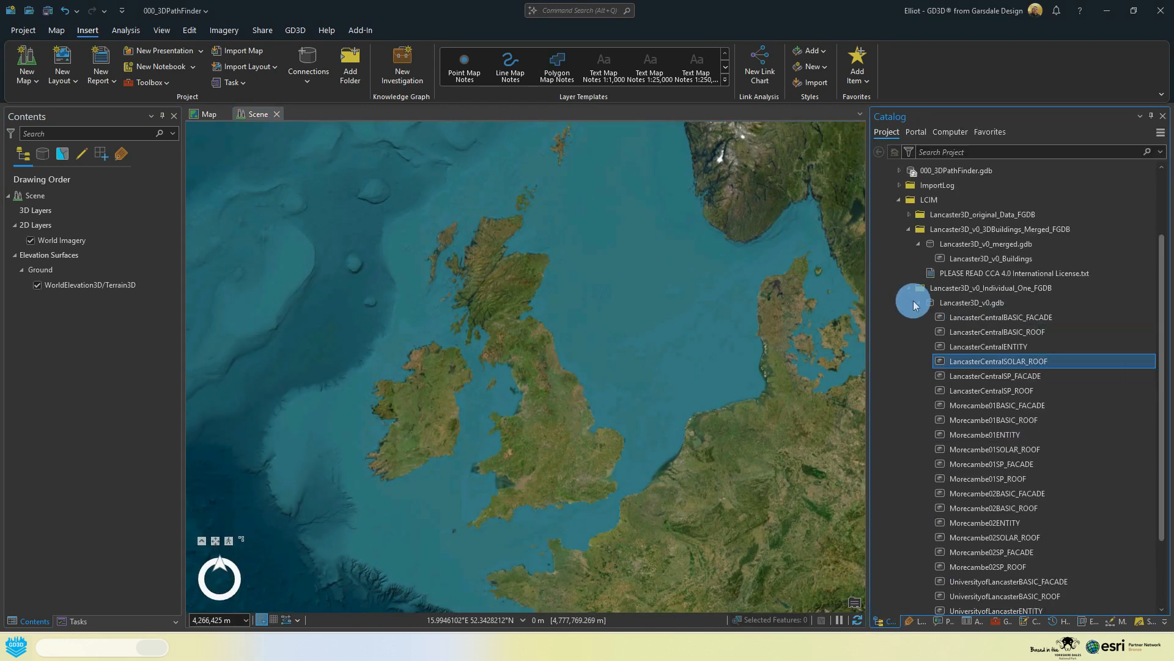
left_click(918, 302)
left_click(1012, 349)
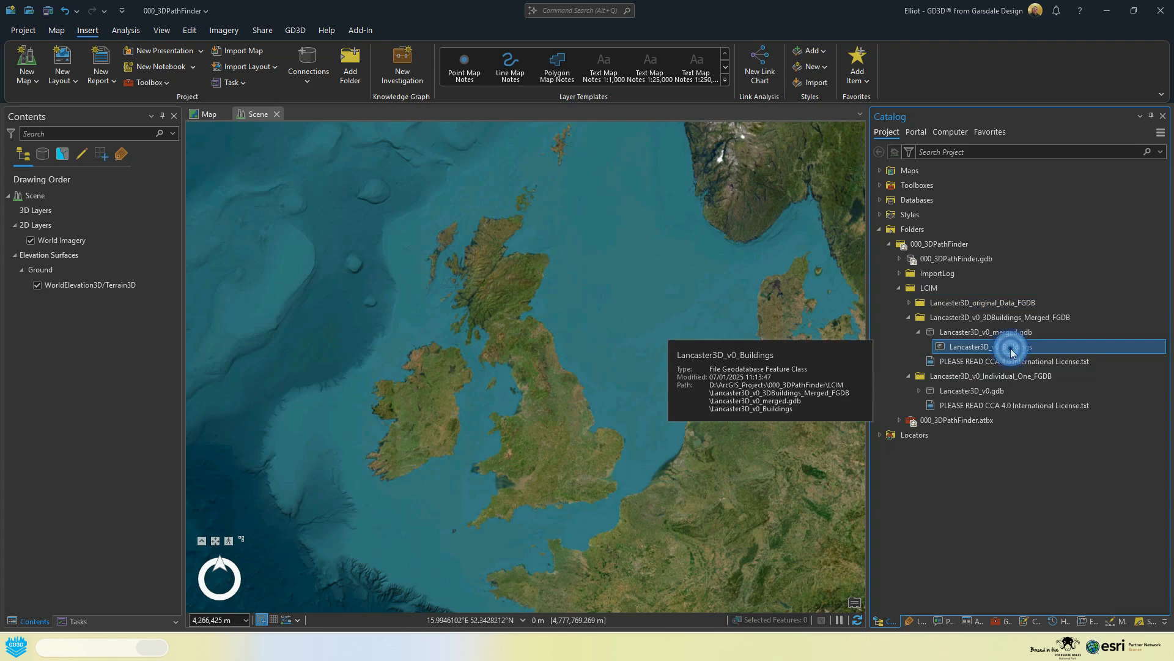
left_click_drag(1012, 351, 966, 328)
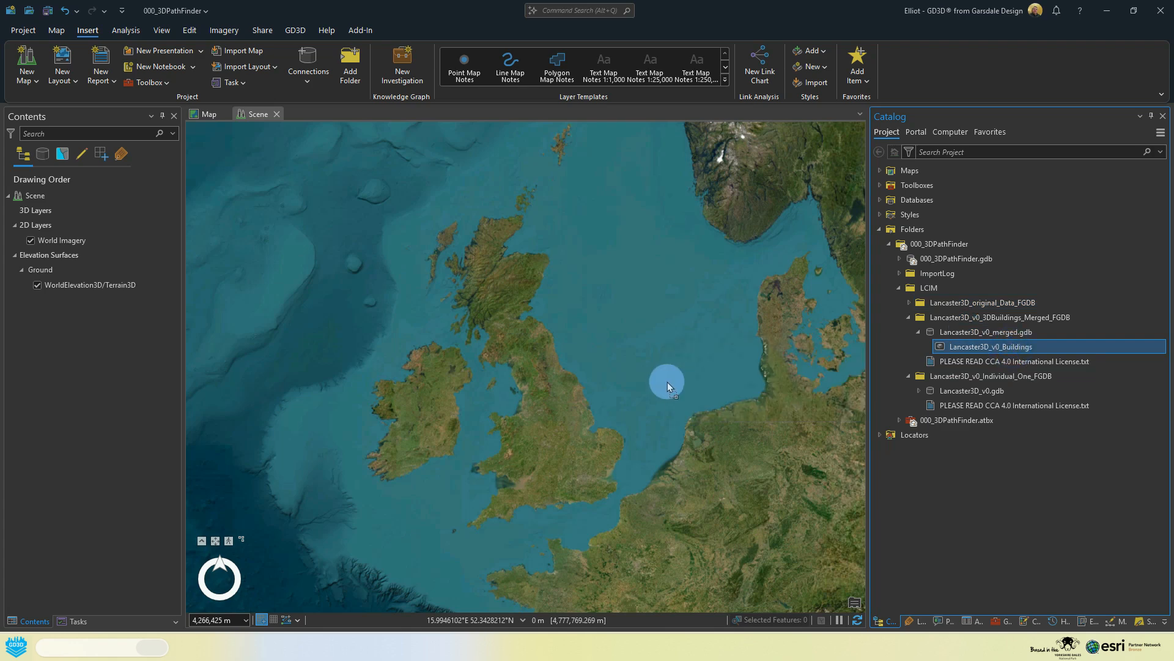
left_click_drag(667, 382, 667, 381)
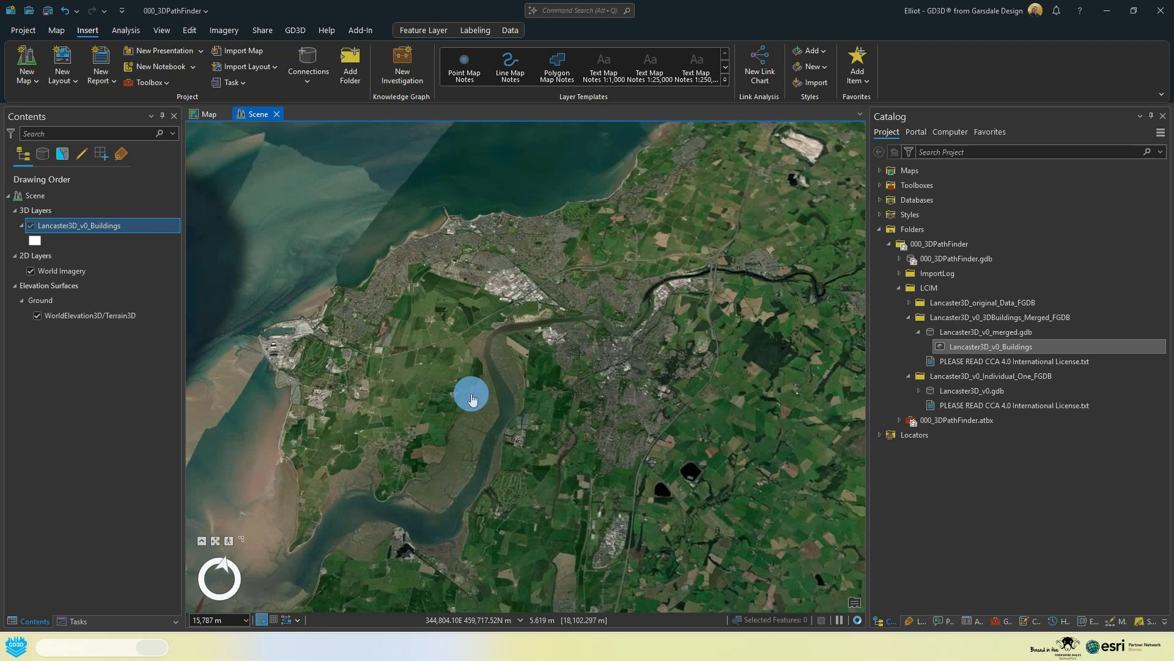
Step: Refresh the scene over central Lancaster and examine the merged 3D buildings from several angles around the river
middle_click_drag(480, 390, 599, 331)
scroll(531, 306, "up", 5)
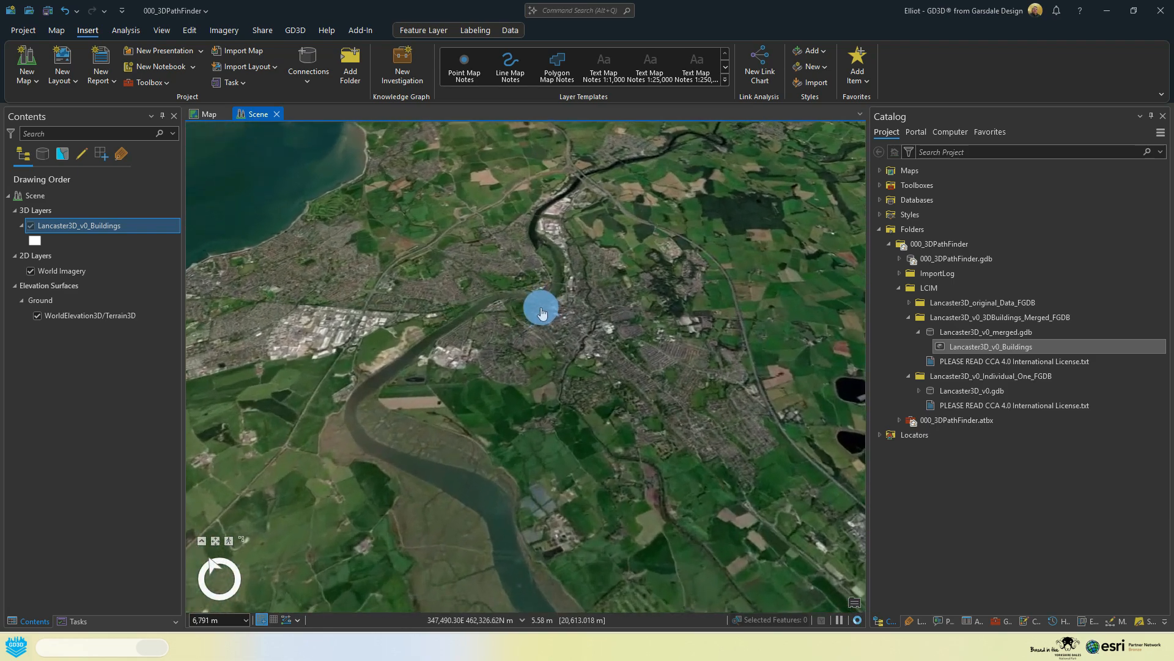
scroll(542, 312, "up", 5)
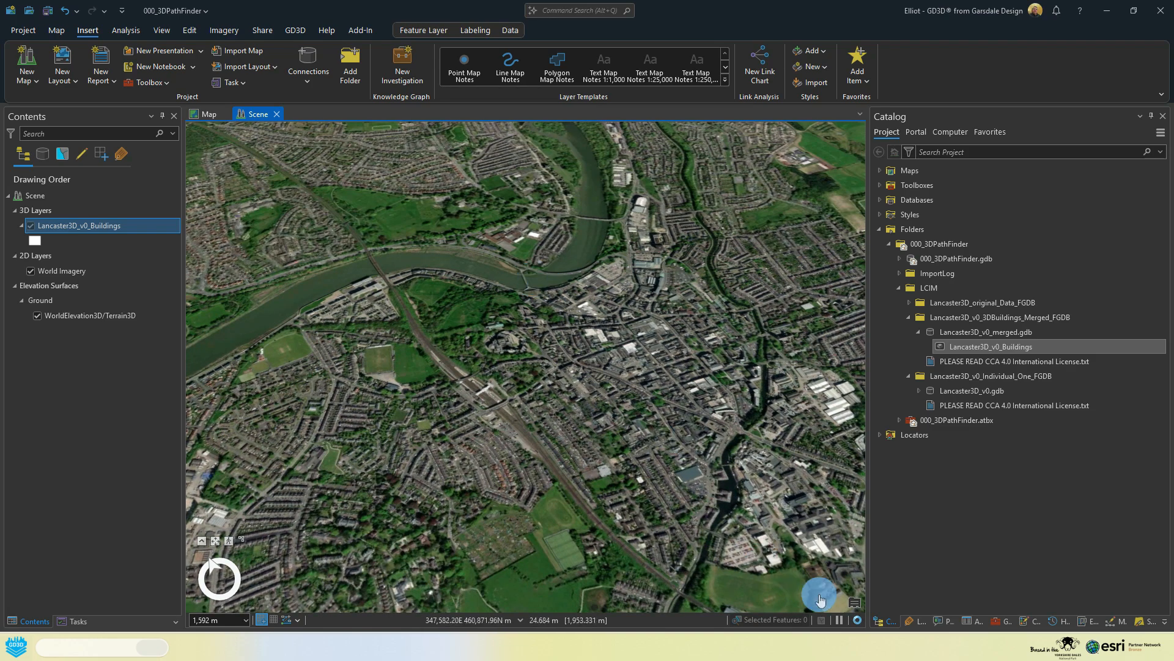
left_click(859, 619)
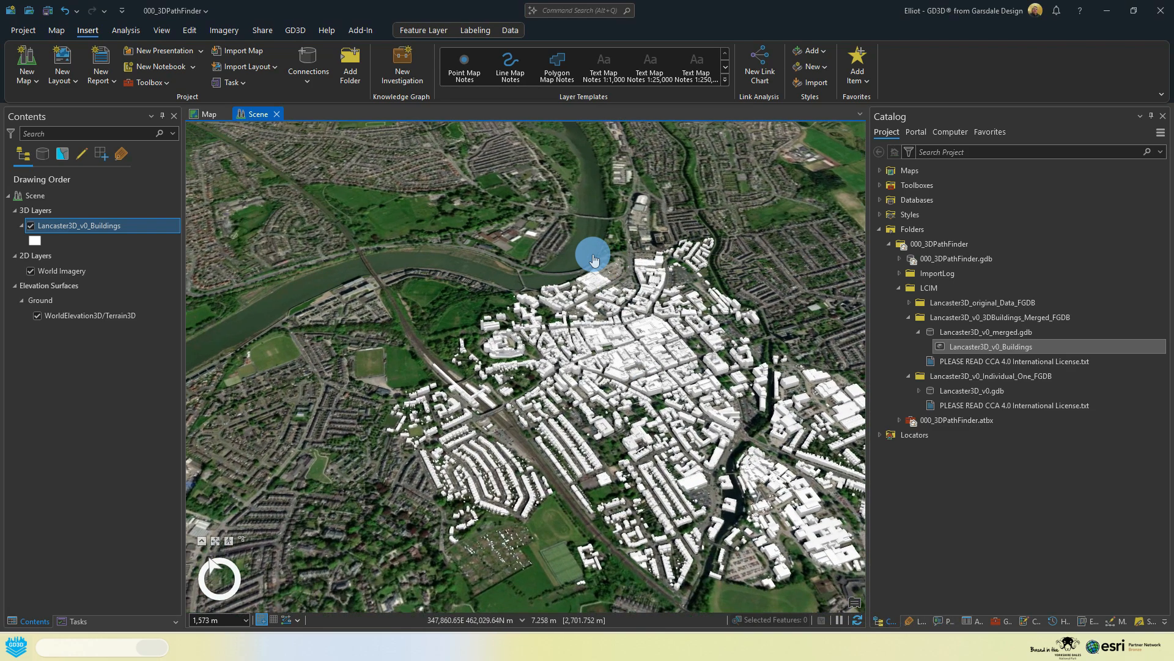
scroll(592, 258, "up", 4)
scroll(592, 258, "up", 3)
middle_click_drag(460, 328, 775, 320)
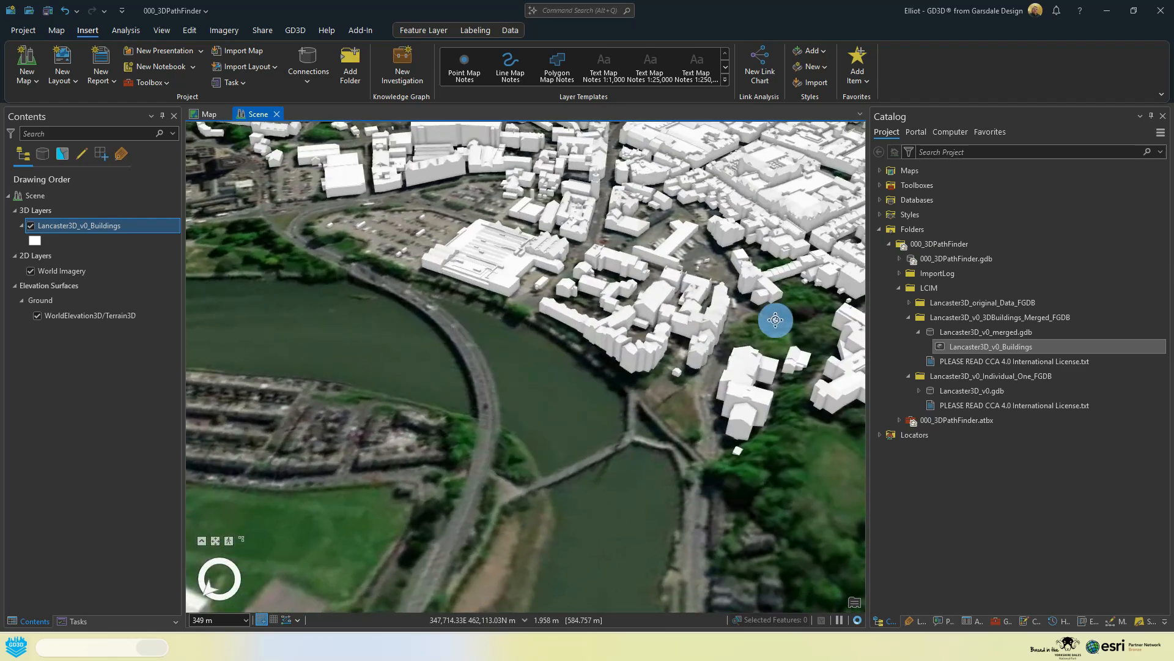
scroll(706, 341, "down", 5)
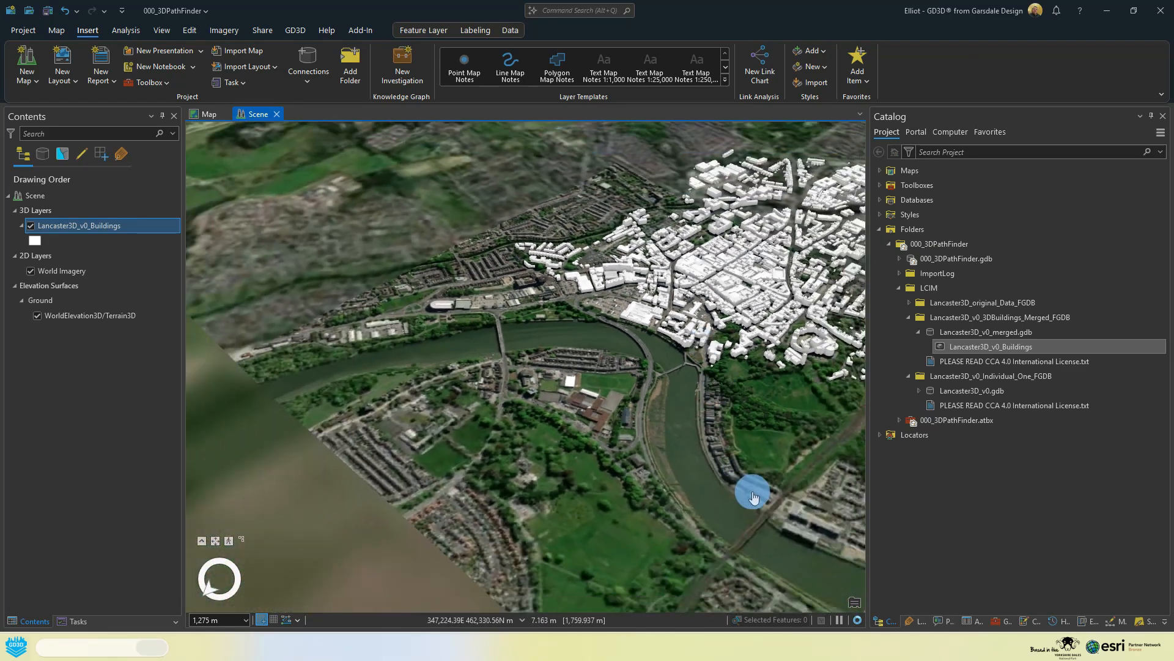
Step: Move the scene from Lancaster to the Morecambe seafront and examine the merged 3D buildings there
left_click_drag(755, 490, 520, 271)
scroll(511, 281, "down", 2)
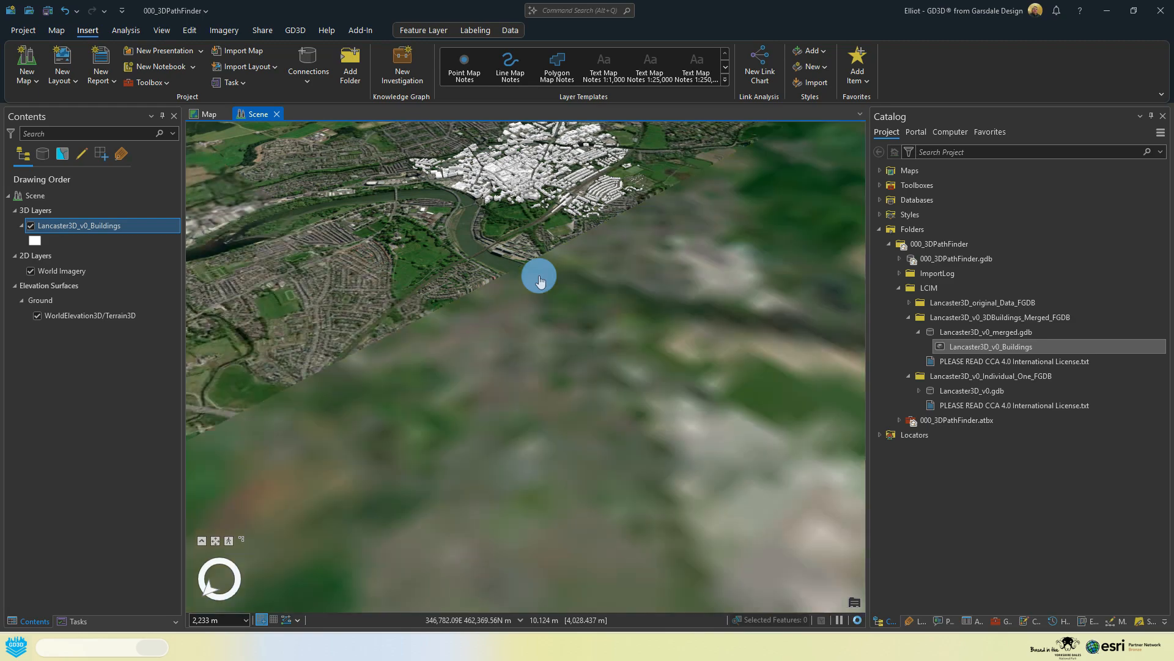
left_click_drag(750, 330, 273, 273)
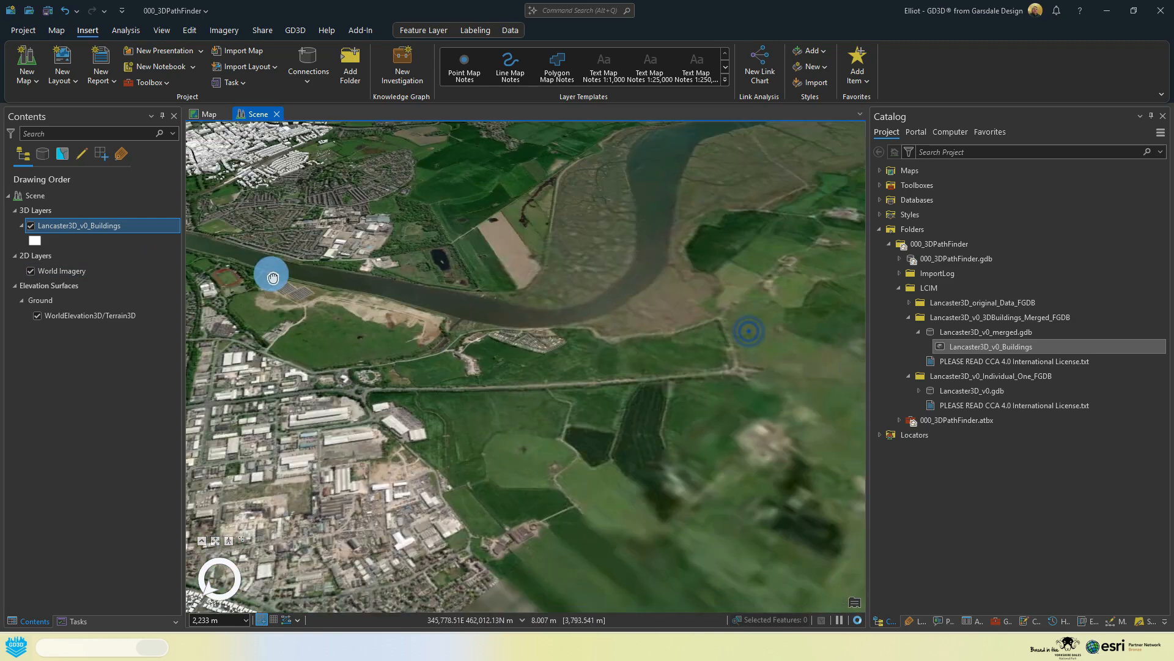
left_click_drag(545, 318, 320, 343)
scroll(456, 487, "up", 5)
scroll(467, 363, "up", 3)
middle_click_drag(467, 363, 367, 362)
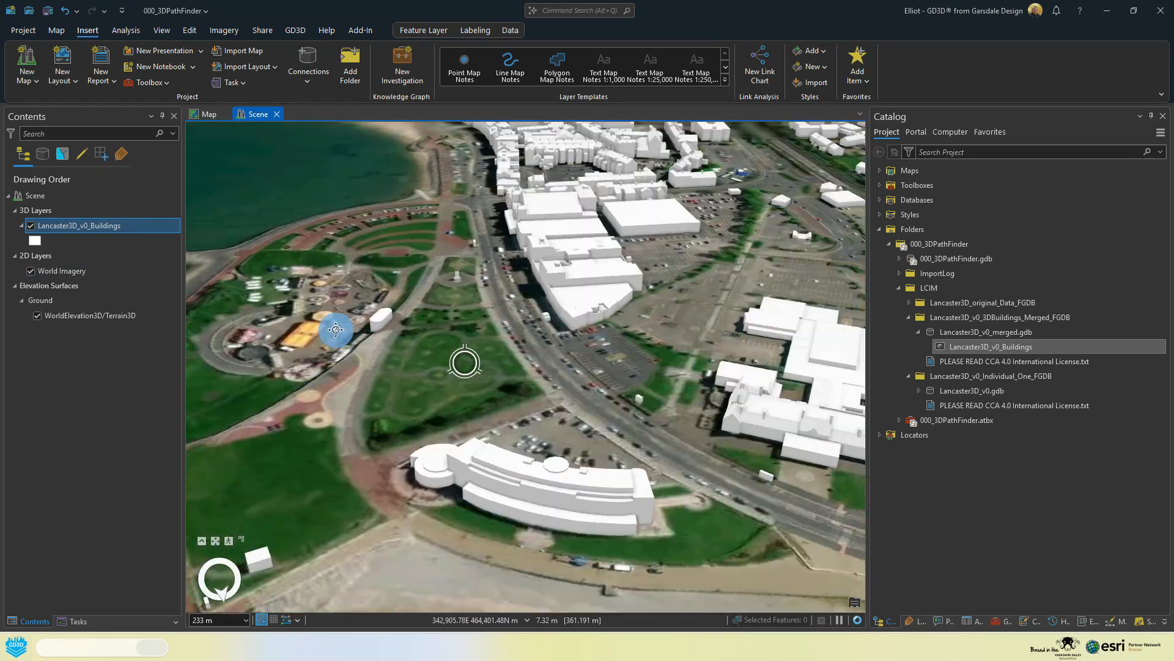
left_click_drag(758, 245, 451, 336)
Step: Hide the Lancaster3D_v0_Buildings layer and add the Morecambe01SOLAR_ROOF feature class from Lancaster3D_v0.gdb to the scene
left_click(31, 226)
left_click(918, 392)
scroll(979, 404, "down", 3)
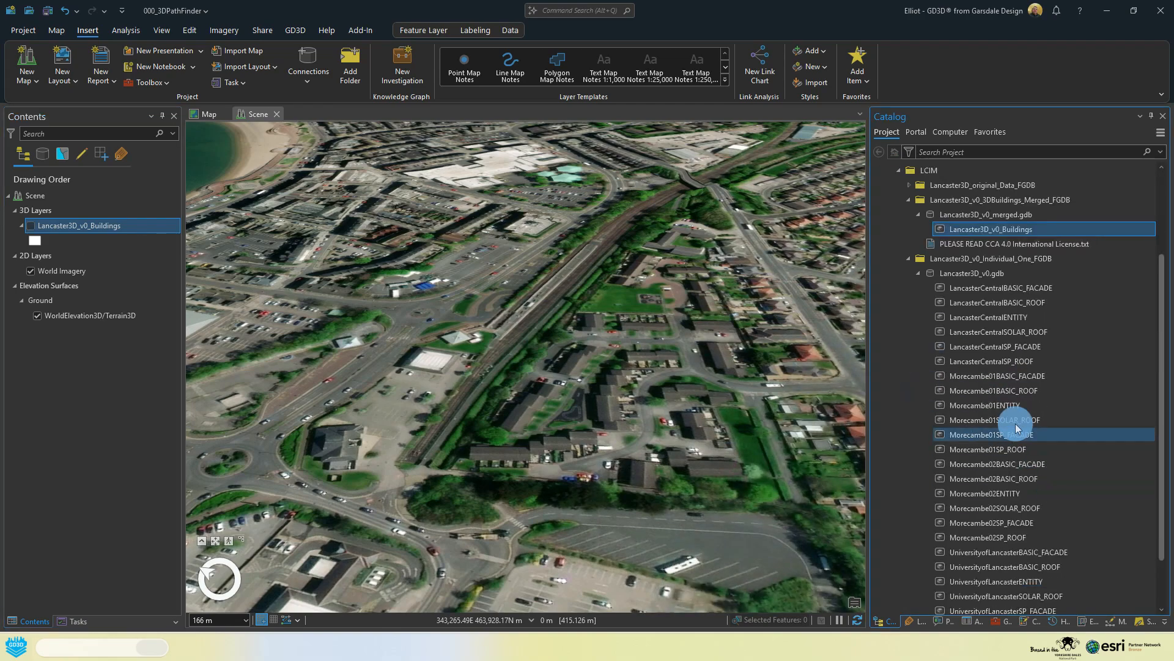
left_click_drag(1012, 416, 672, 367)
middle_click_drag(526, 306, 307, 270)
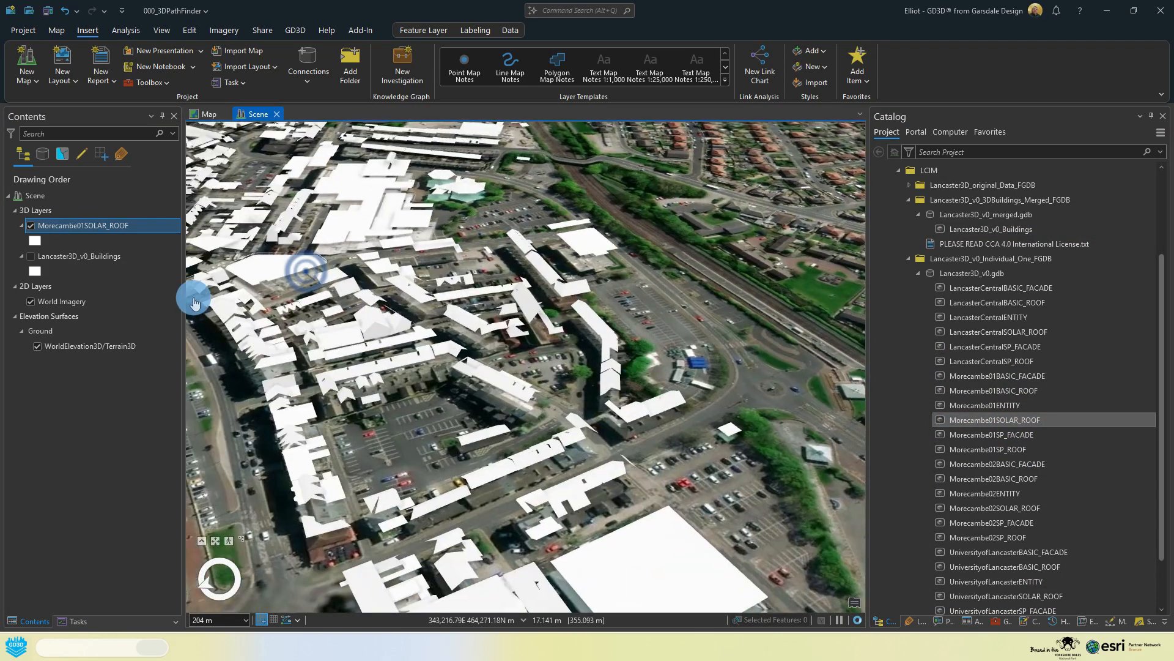
Step: Symbolise the Morecambe01SOLAR_ROOF layer with Graduated Colors based on the ORIEN_TO_NORTH field
left_click(35, 241)
left_click(881, 135)
left_click(942, 175)
left_click(935, 245)
left_click(945, 175)
left_click(937, 280)
left_click(972, 193)
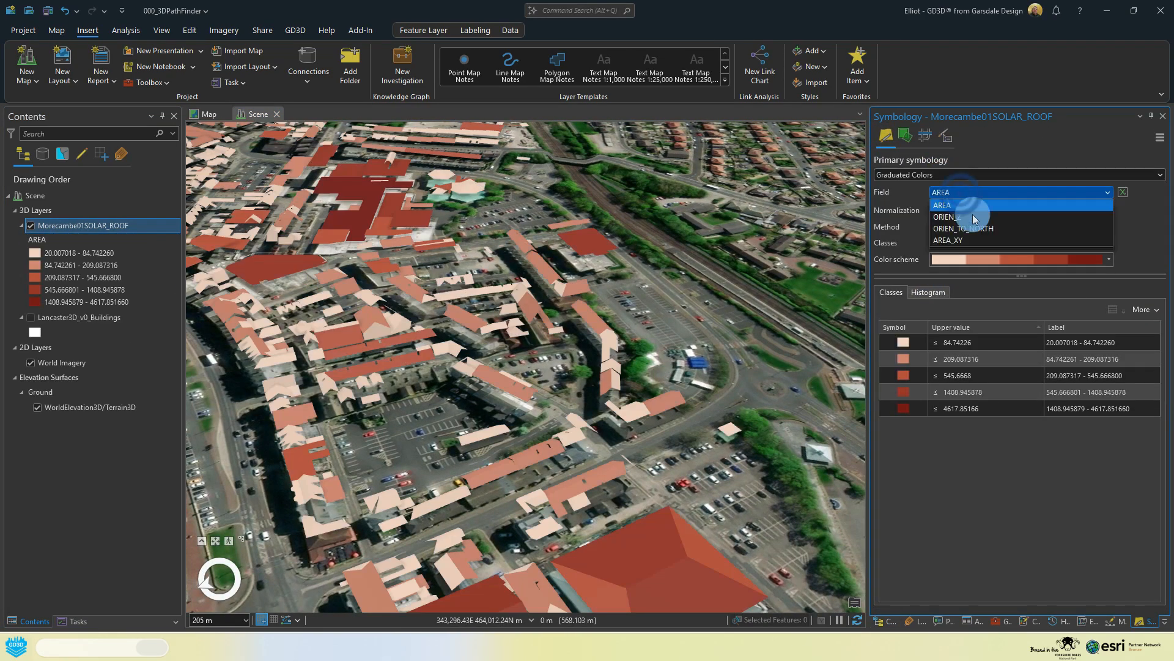
left_click(973, 228)
Step: View the Morecambe roofs from above with north up and try a cyan-to-magenta colour scheme on them
middle_click_drag(579, 306, 501, 343)
left_click(205, 577)
left_click_drag(544, 508, 541, 309)
scroll(541, 309, "down", 5)
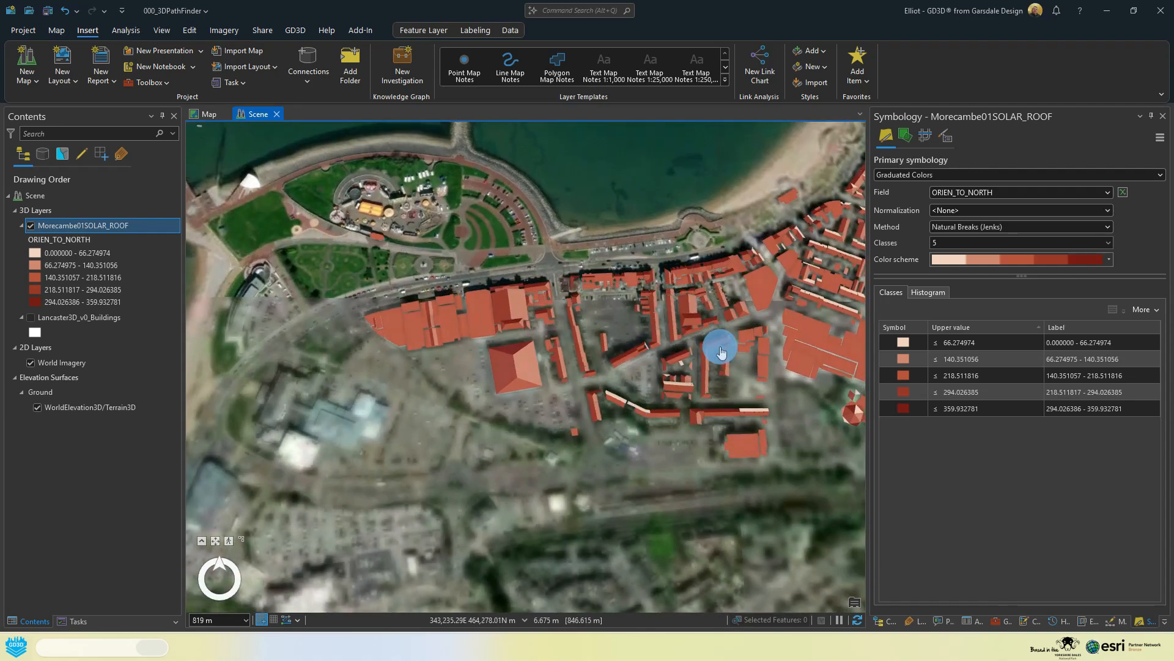
middle_click_drag(718, 347, 624, 338)
left_click(219, 577)
left_click(1108, 260)
left_click(1022, 312)
left_click(1109, 260)
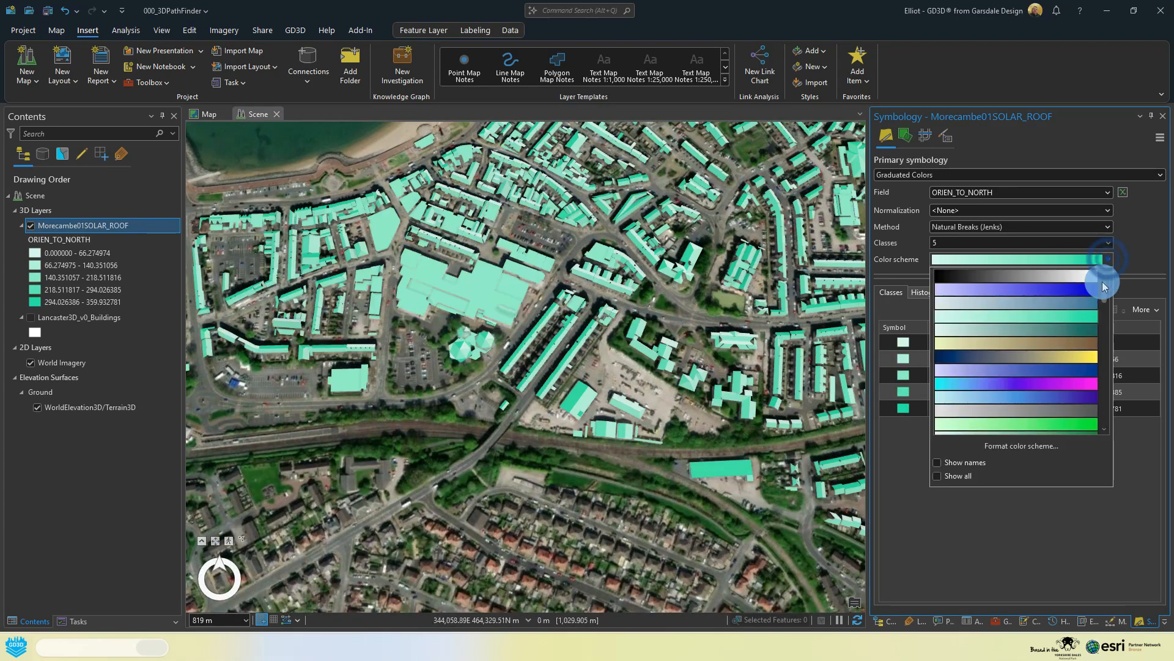
left_click(1052, 367)
Step: Set the solar roof classification to 10 classes using the Equal Interval method
left_click(1108, 243)
left_click(975, 317)
left_click(1108, 226)
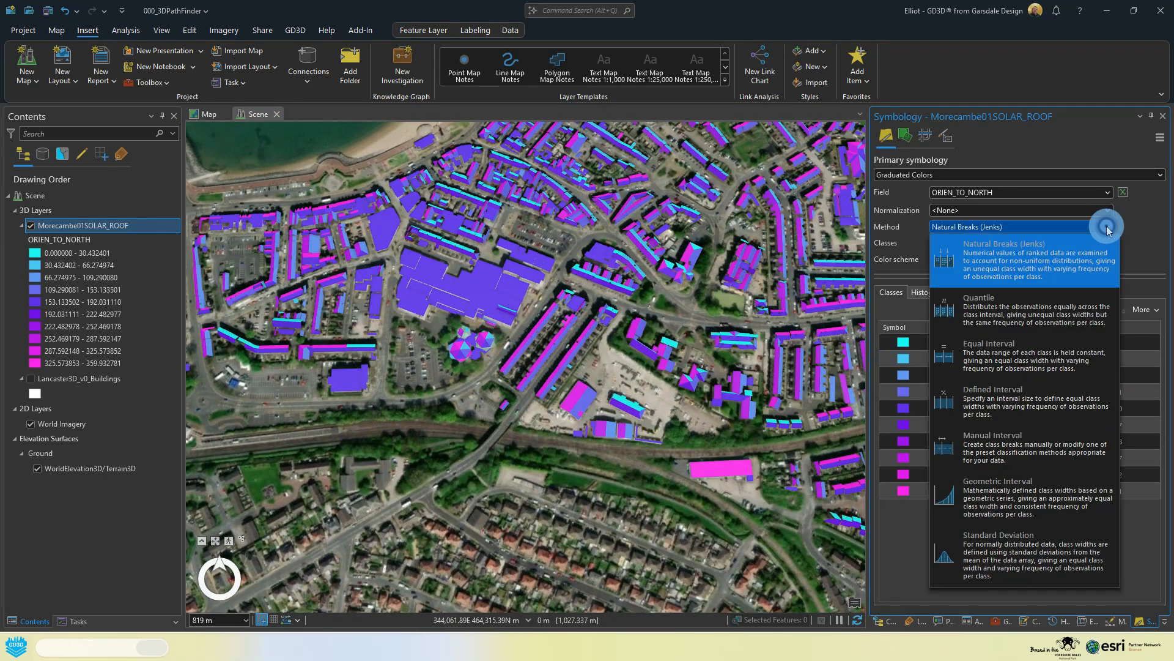
left_click(1025, 402)
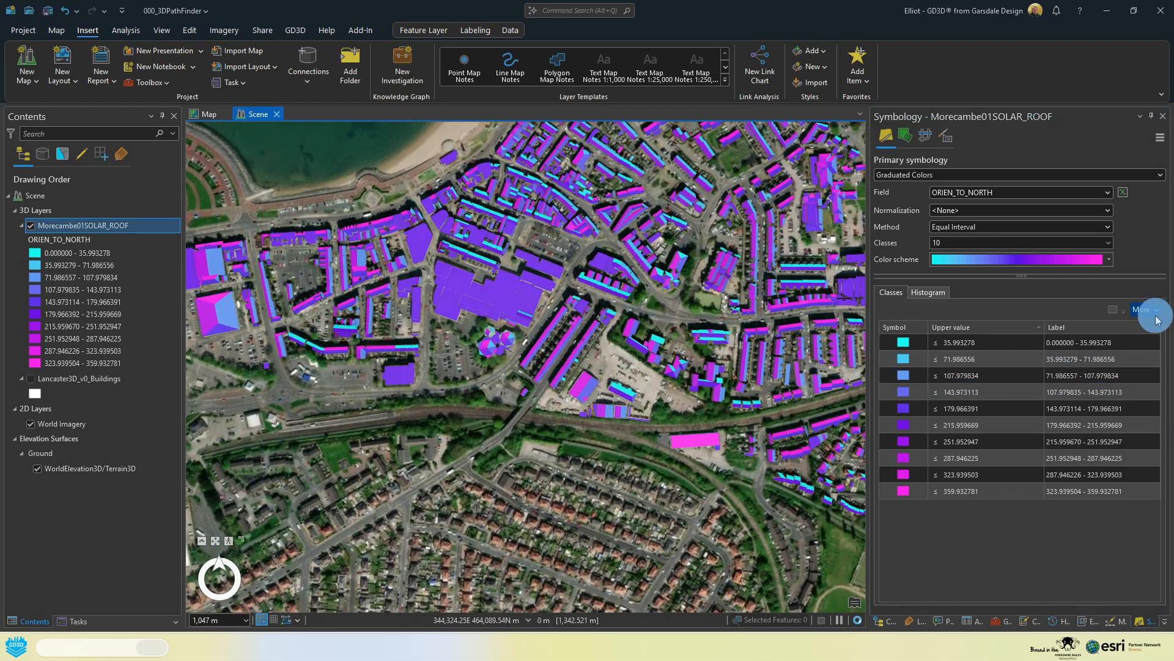
Step: Reverse the class values of the Morecambe01SOLAR_ROOF symbology and inspect the recoloured roofs in the scene
left_click(1145, 309)
left_click(1114, 513)
middle_click_drag(598, 389, 721, 168)
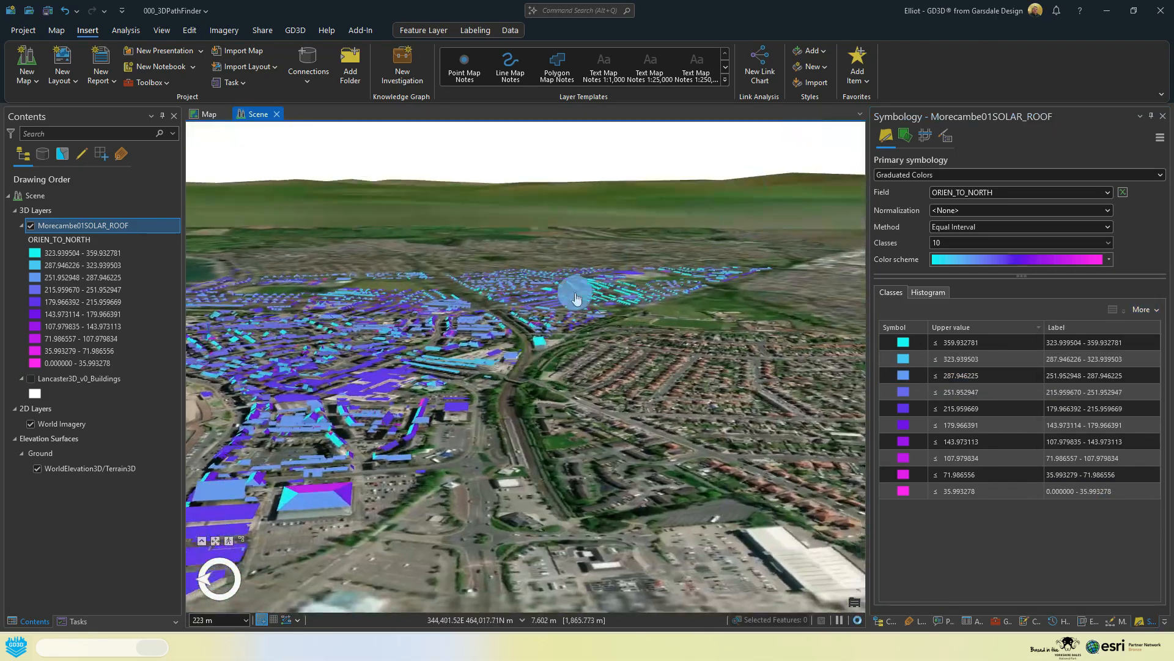
scroll(532, 336, "up", 7)
middle_click_drag(524, 341, 333, 378)
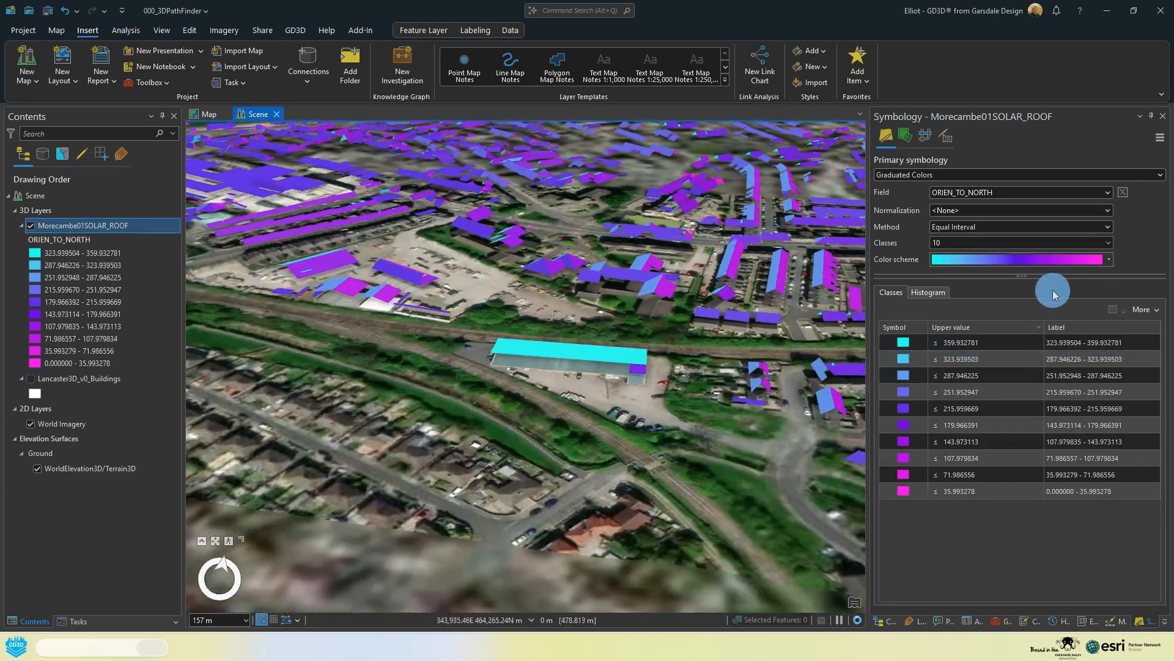
Step: Apply the dark blue-to-yellow colour scheme to the Morecambe01SOLAR_ROOF classes
left_click(1052, 259)
left_click(1061, 365)
middle_click_drag(686, 293, 695, 423)
scroll(695, 423, "down", 4)
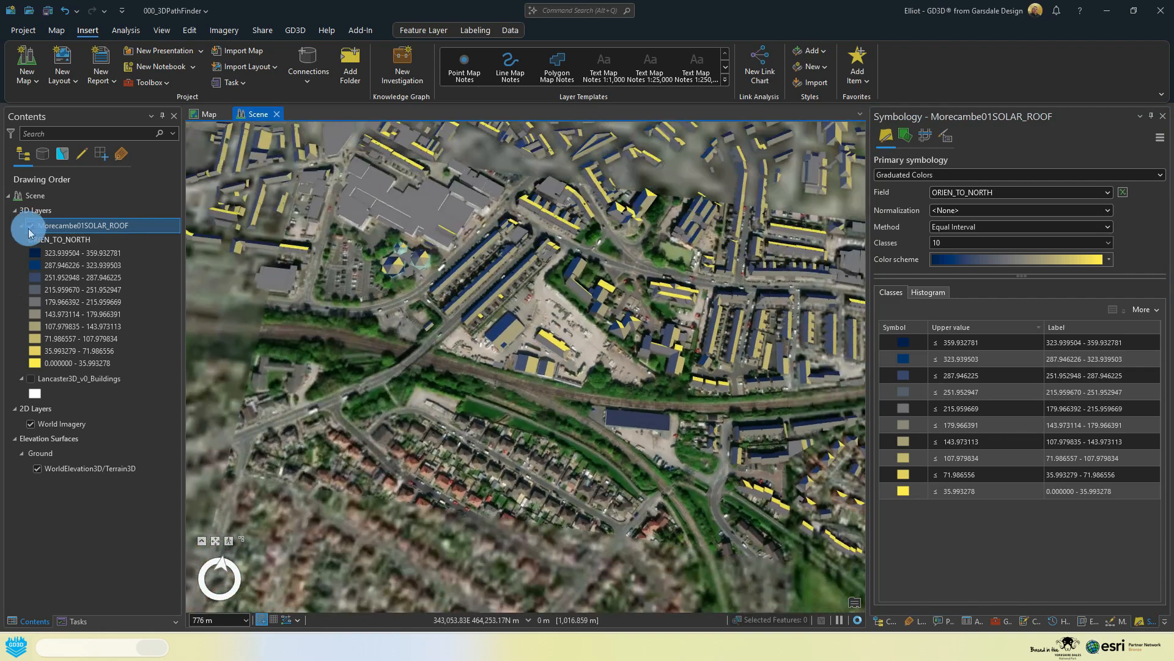
Step: Turn on the Lancaster3D_v0_Buildings layer so it displays together with the Morecambe01SOLAR_ROOF layer
left_click(30, 226)
left_click(30, 378)
middle_click_drag(548, 362, 573, 278)
scroll(388, 286, "up", 5)
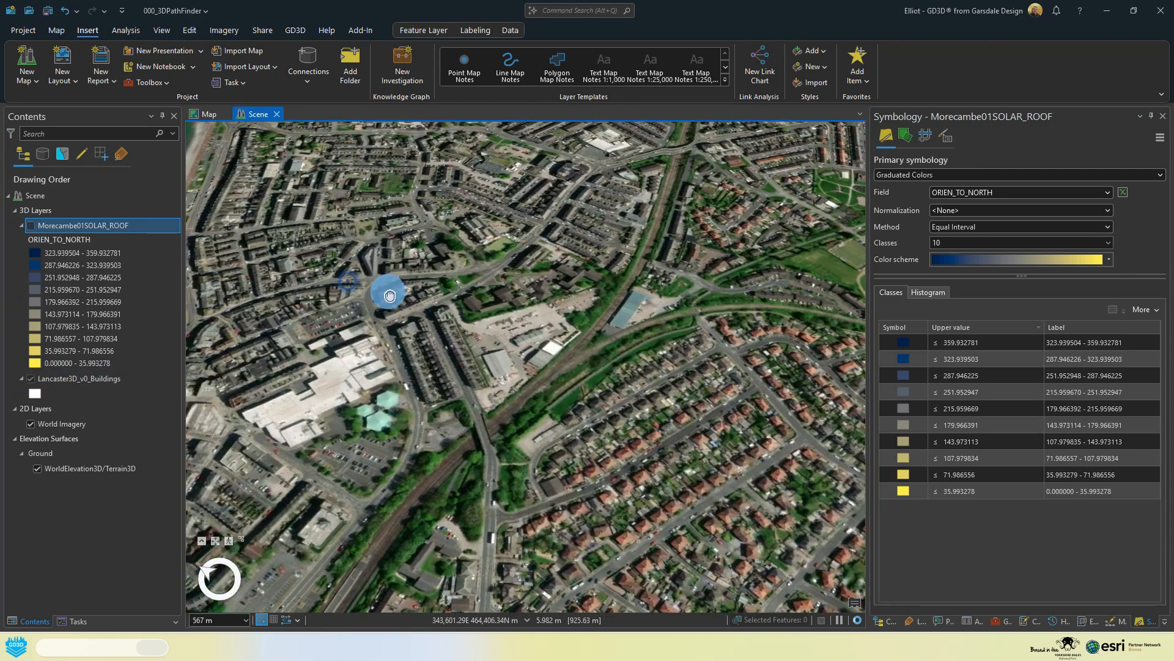
left_click(38, 229)
left_click(32, 226)
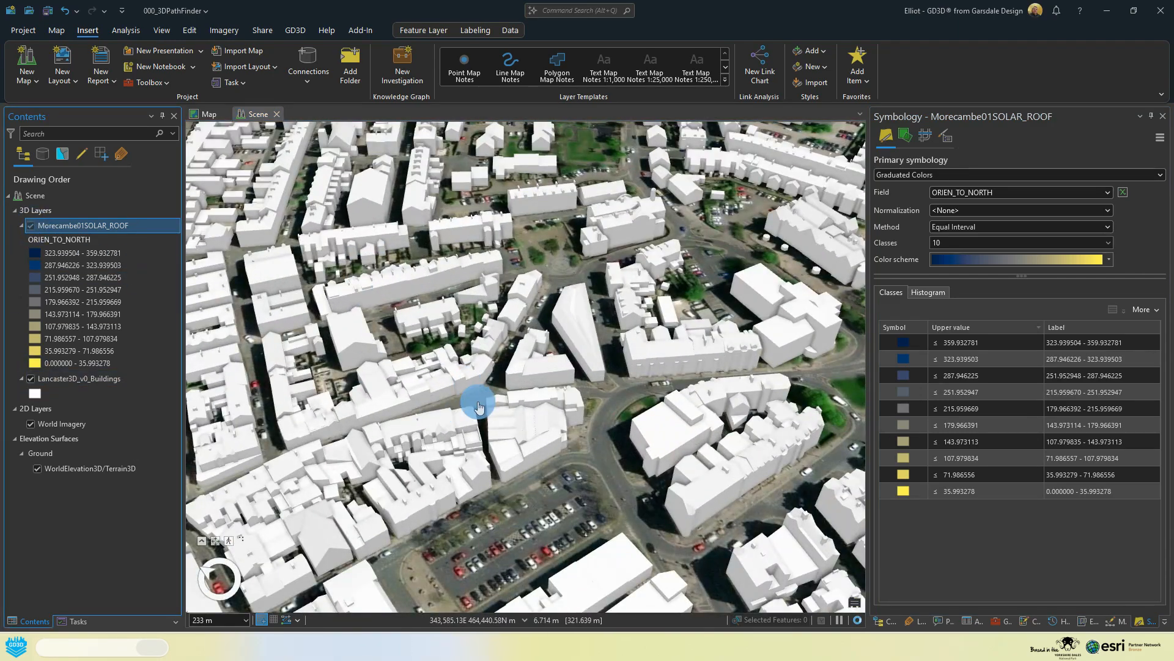
Step: Examine up close how the solar roof surfaces overlap the merged building roofs near the Morecambe seafront
middle_click_drag(479, 406, 592, 392)
left_click_drag(474, 472, 650, 320)
scroll(529, 340, "up", 5)
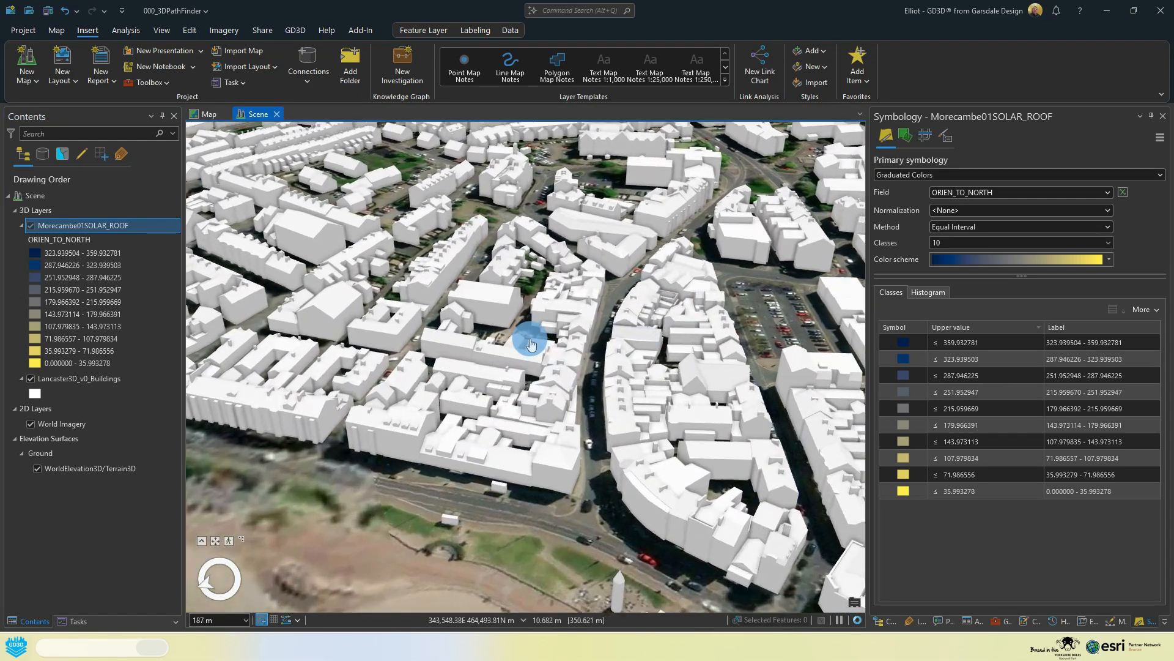
scroll(529, 340, "up", 4)
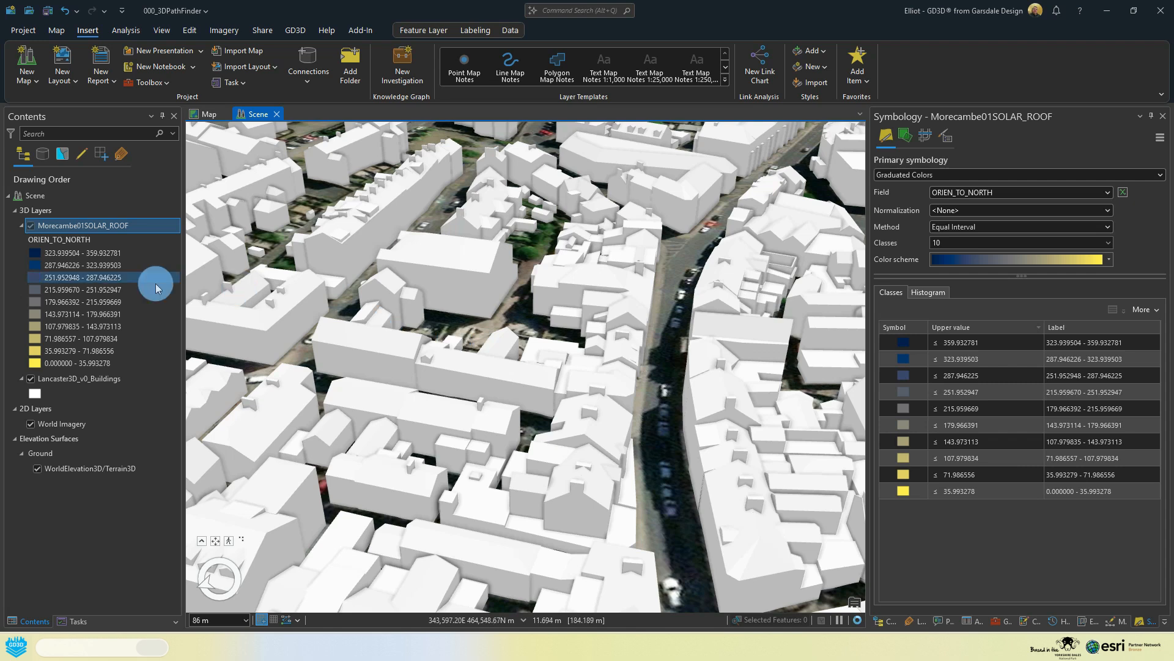
left_click(46, 379)
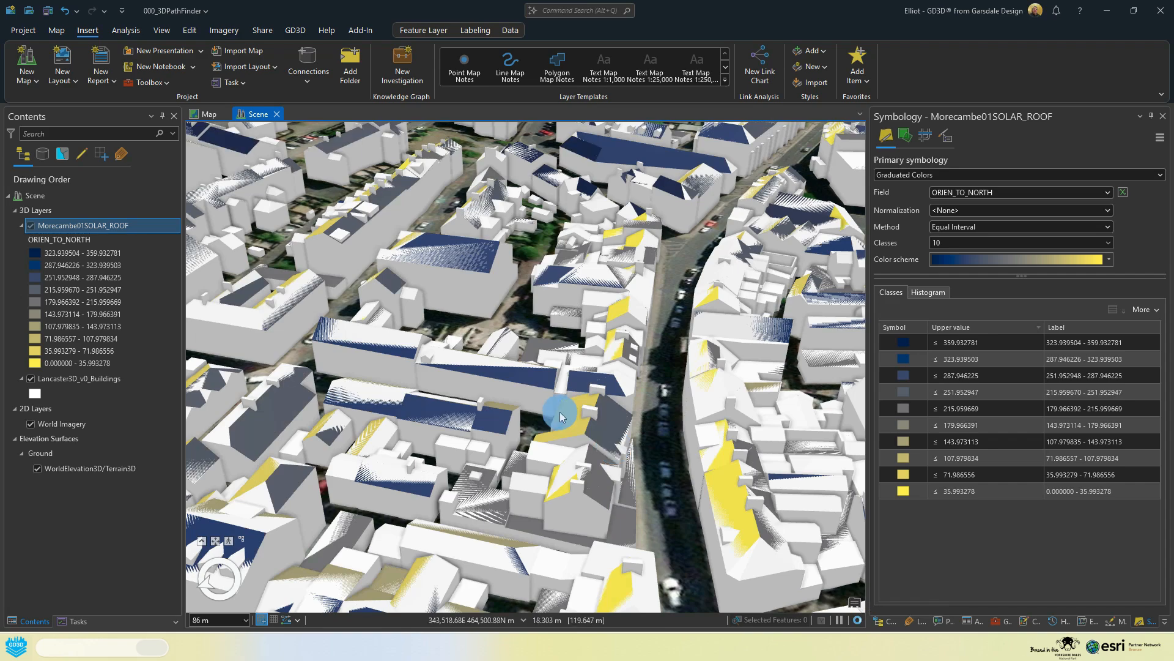
mouse_move(398, 357)
middle_mouse_down()
mouse_move(428, 351)
mouse_move(464, 365)
mouse_move(427, 359)
middle_mouse_up()
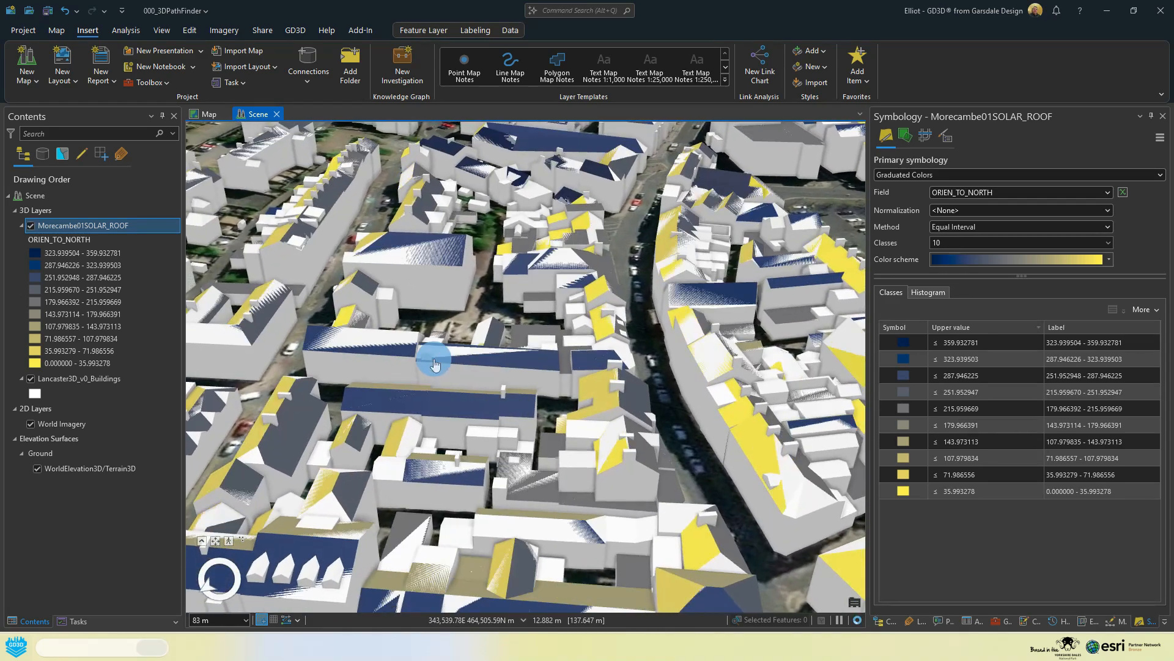
Step: Set the Morecambe01SOLAR_ROOF layer's cartographic offset to 0.1 meters in its elevation properties
left_click(130, 213)
left_click(71, 227)
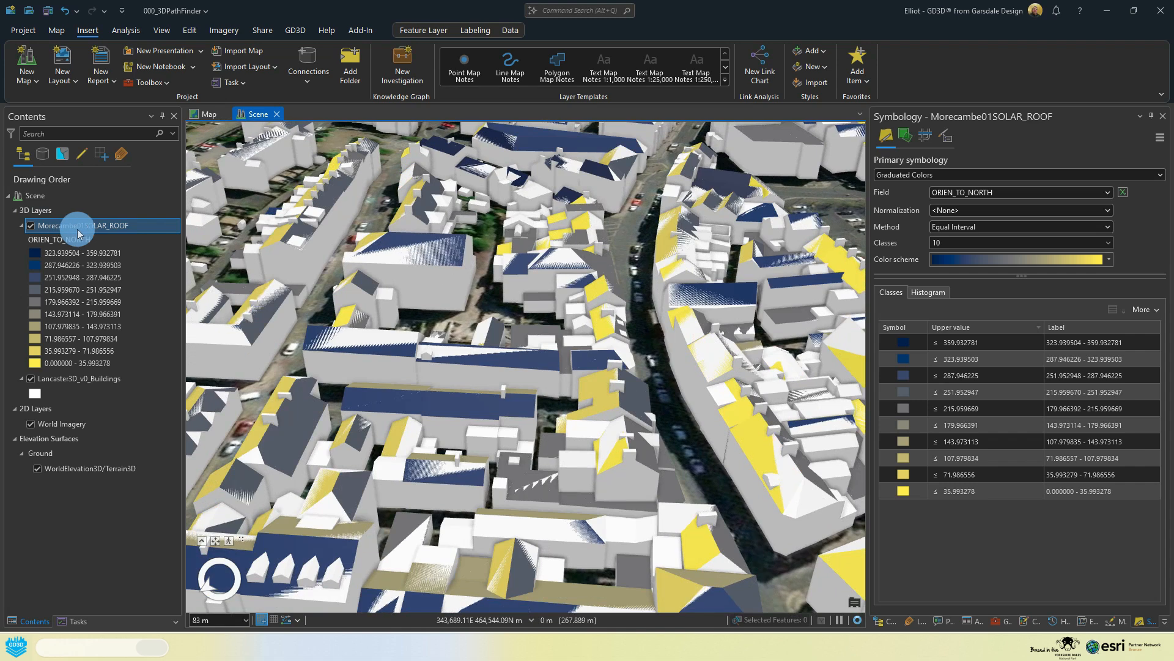
right_click(79, 227)
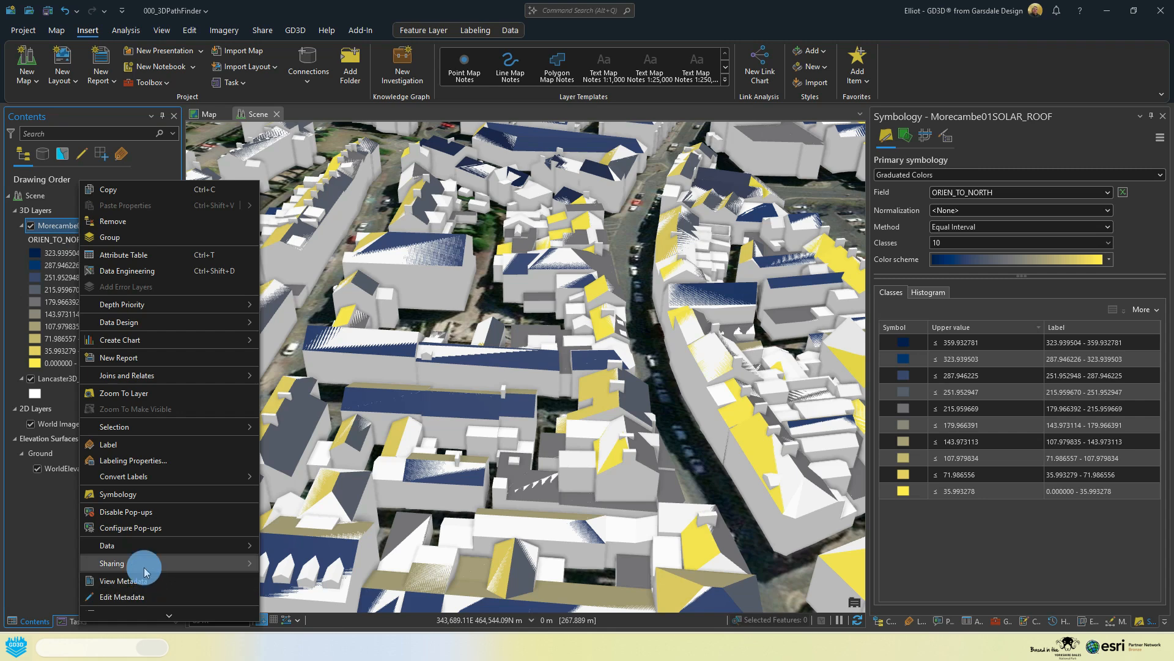
scroll(139, 550, "down", 1)
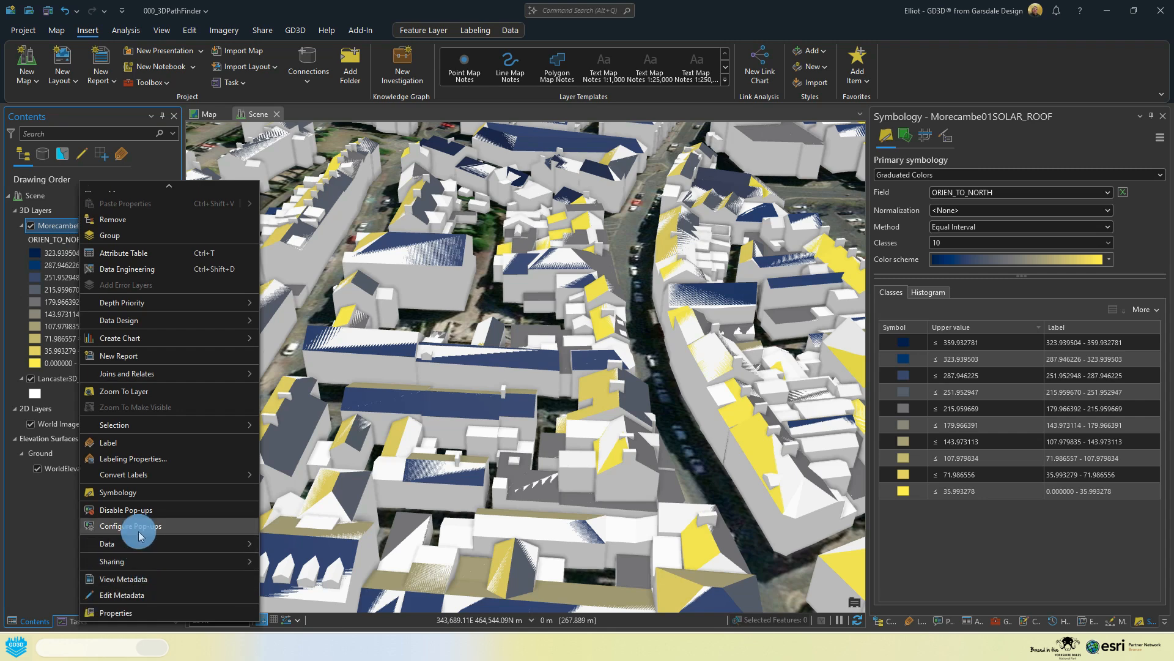
left_click(154, 612)
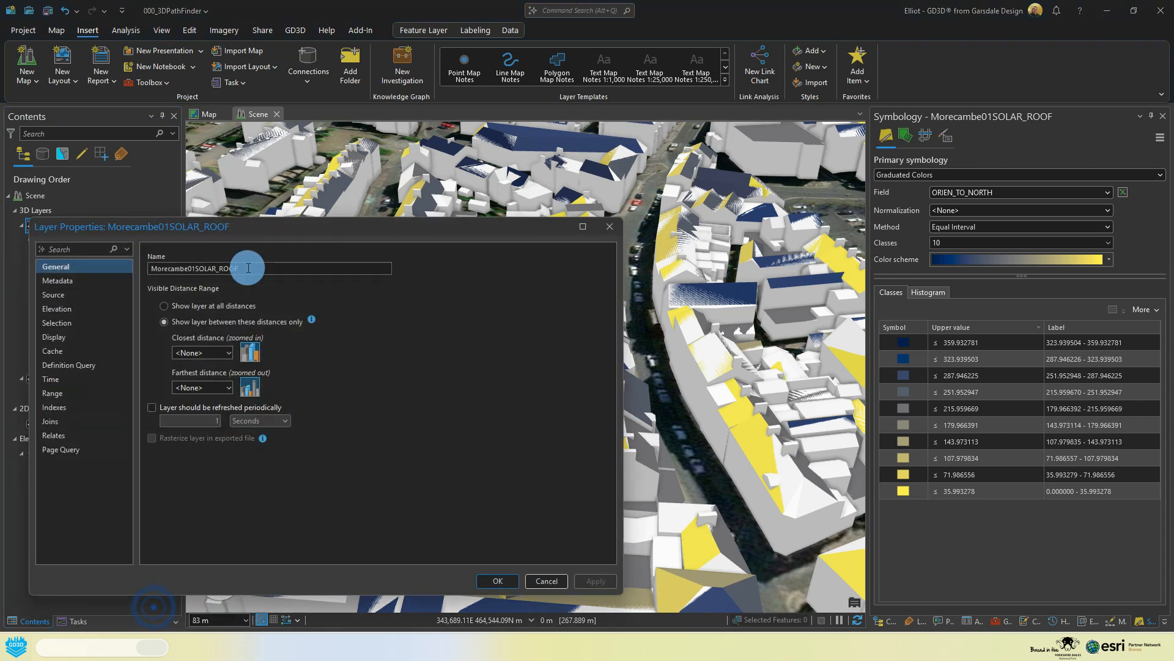
left_click(64, 310)
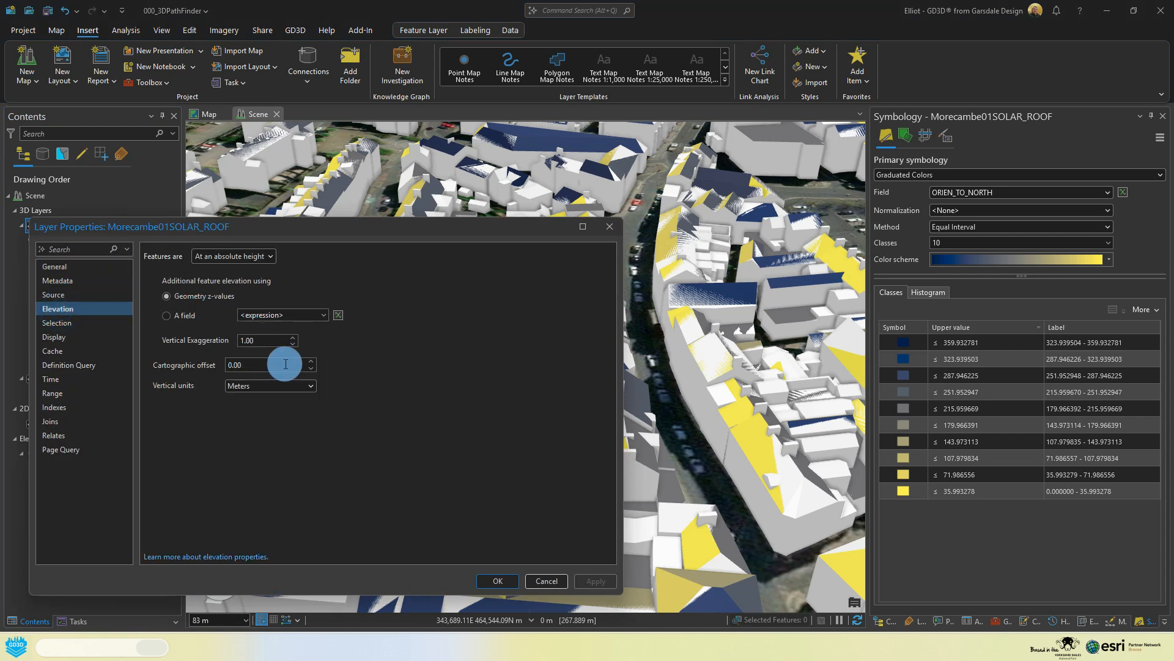
left_click(266, 365)
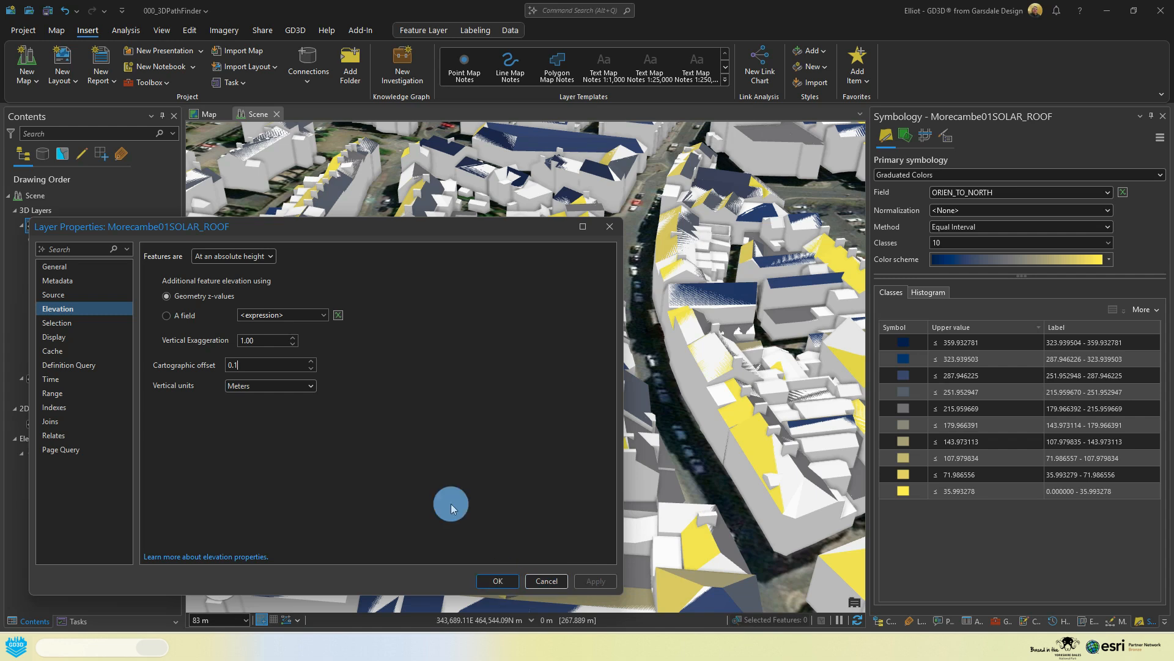
left_click(394, 480)
left_click(581, 579)
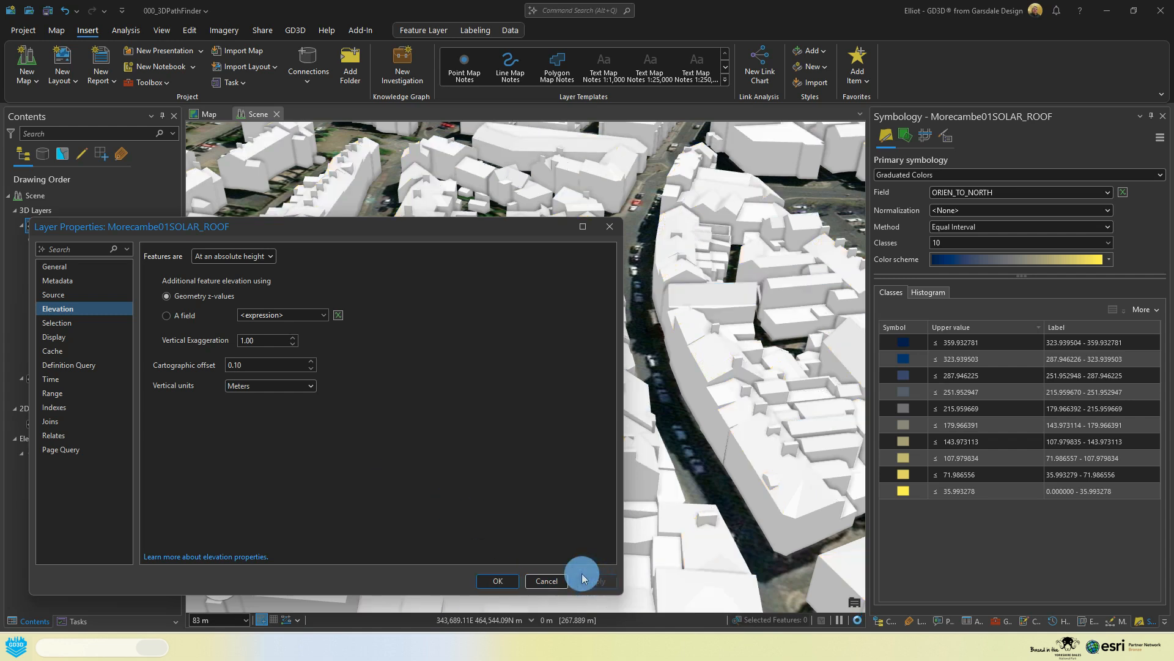
left_click(501, 579)
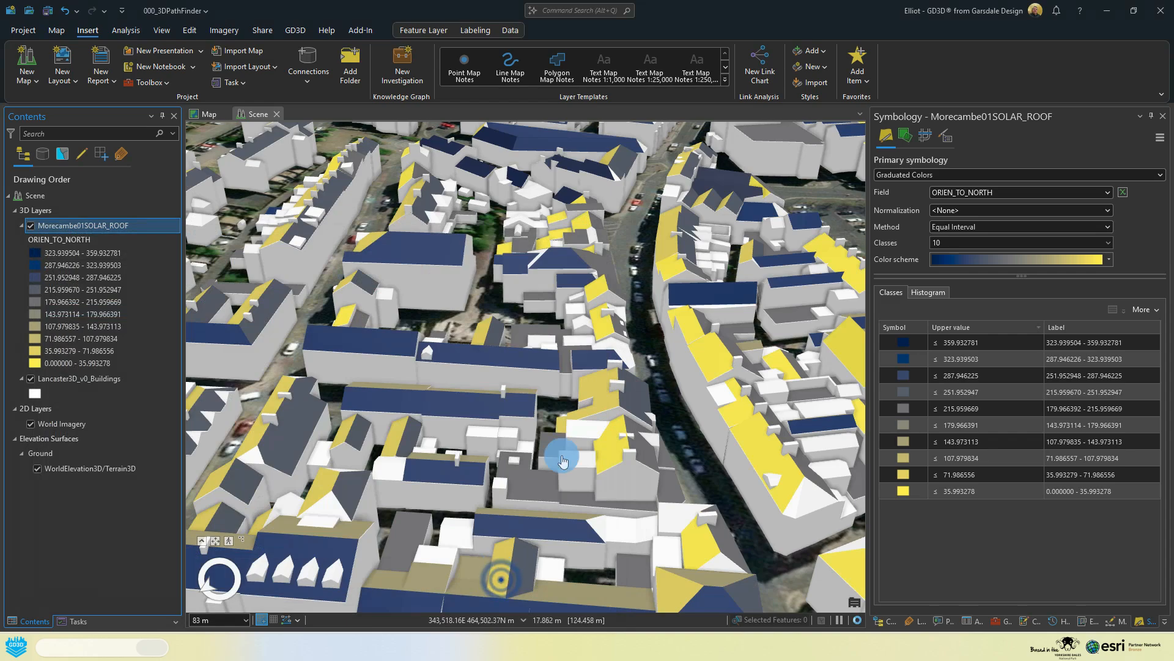
Step: Examine the offset solar roofs from several angles and inspect the pop-up attributes of one Morecambe roof
mouse_move(588, 366)
middle_mouse_down()
mouse_move(563, 341)
mouse_move(371, 348)
mouse_move(502, 369)
middle_mouse_up()
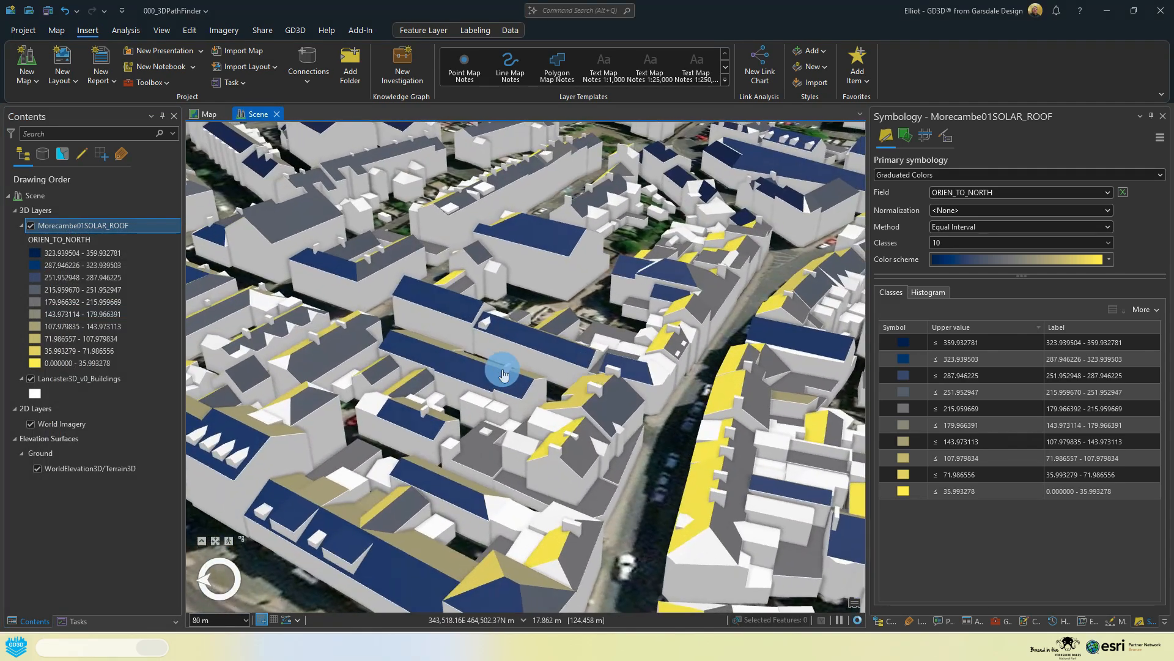
scroll(503, 373, "down", 5)
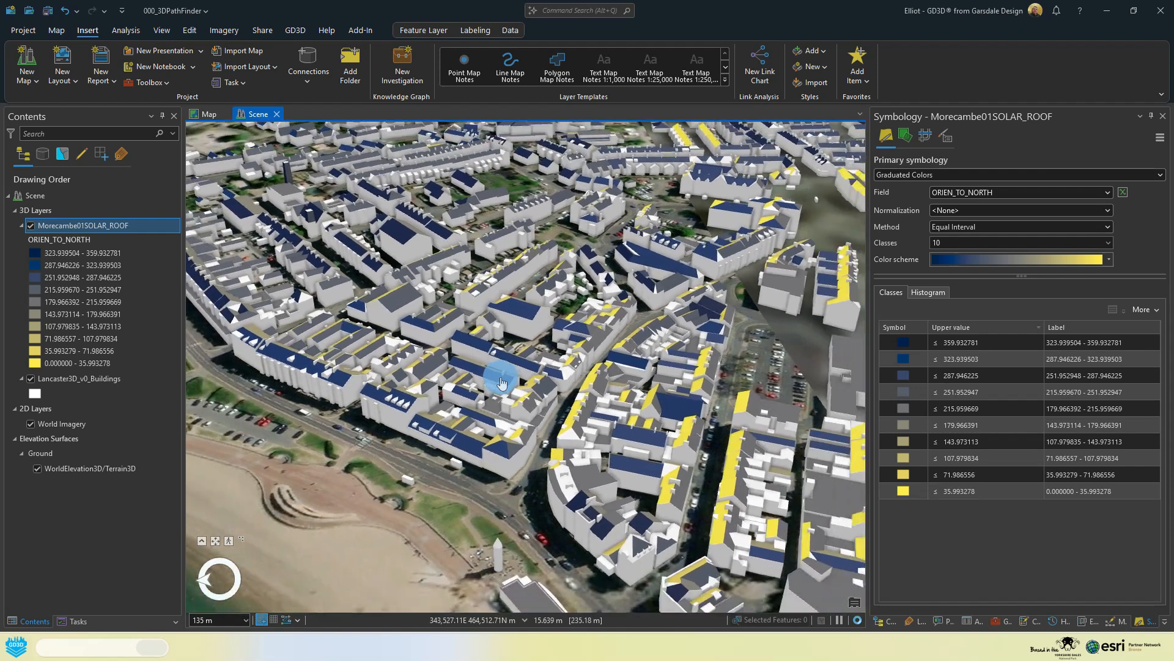
scroll(500, 383, "down", 3)
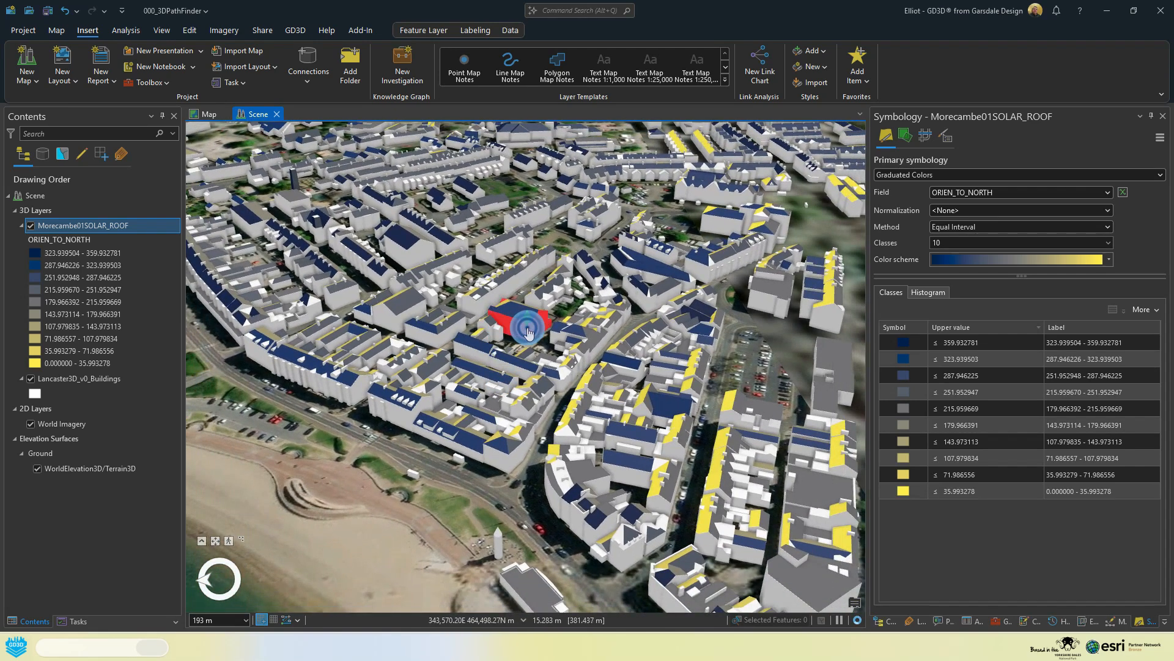
left_click(511, 313)
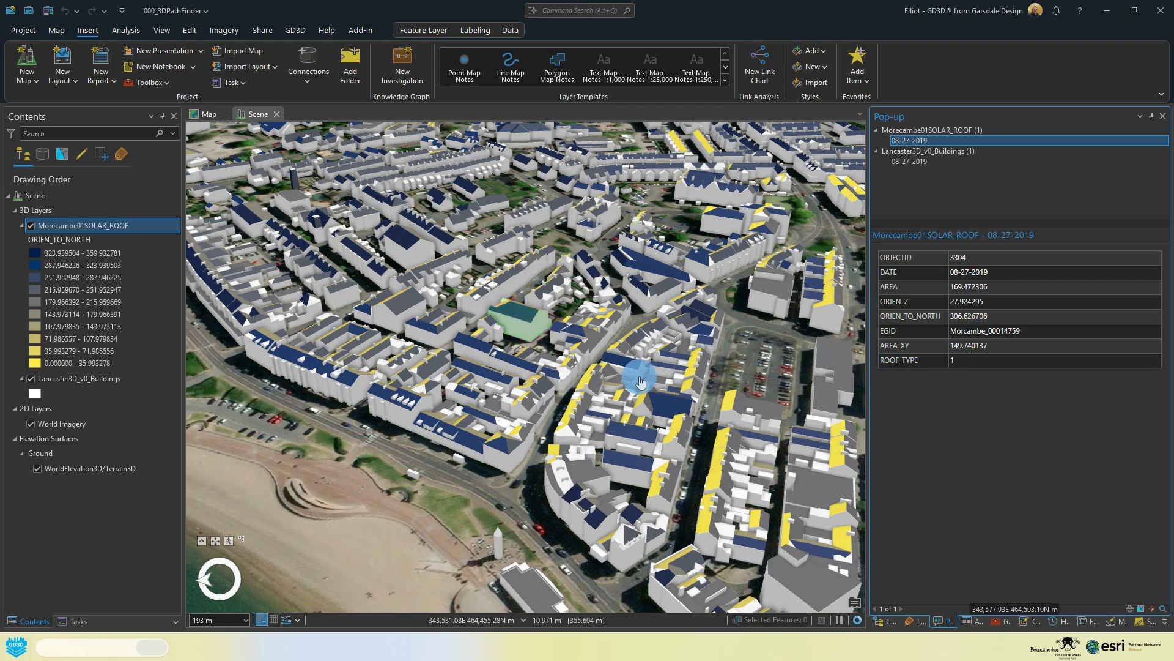
middle_click_drag(625, 372, 296, 396)
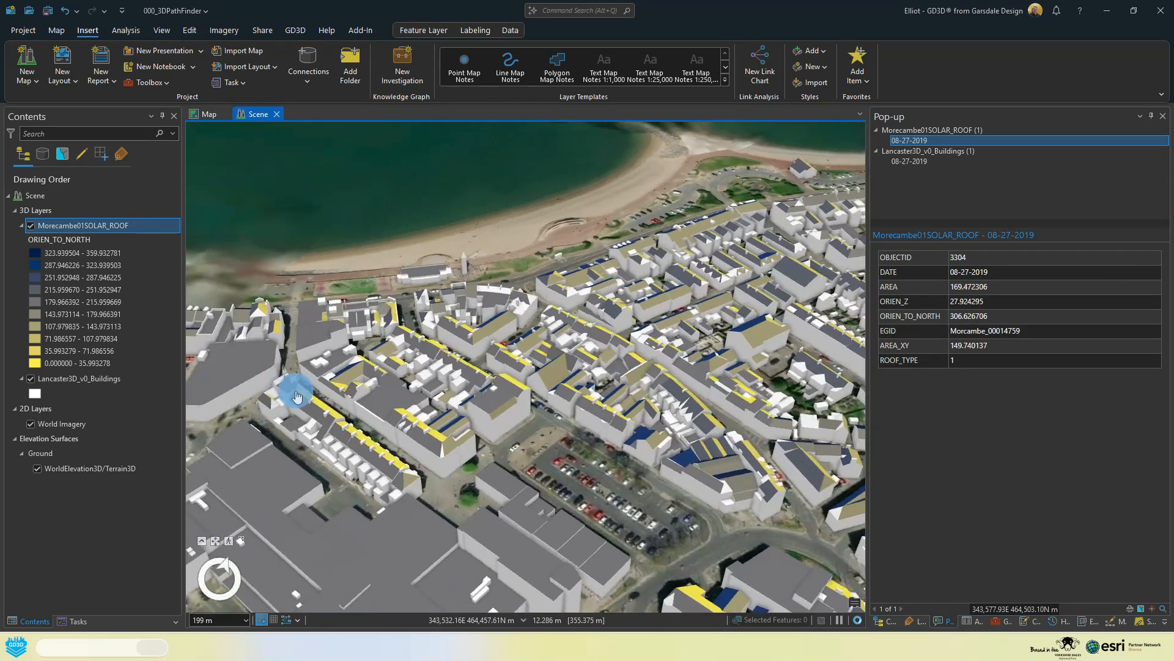
scroll(523, 370, "down", 3)
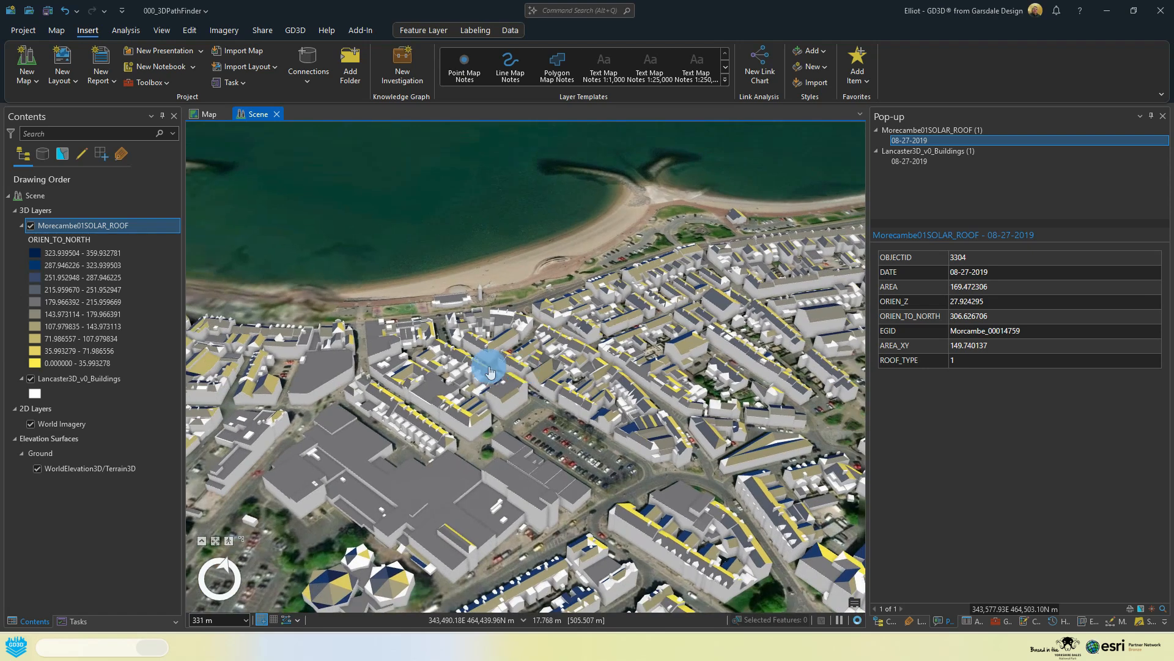
Step: Review the sharing options of the Lancaster3D_v0_Buildings layer and search the geoprocessing tools for "scene layer"
right_click(84, 382)
left_click(190, 380)
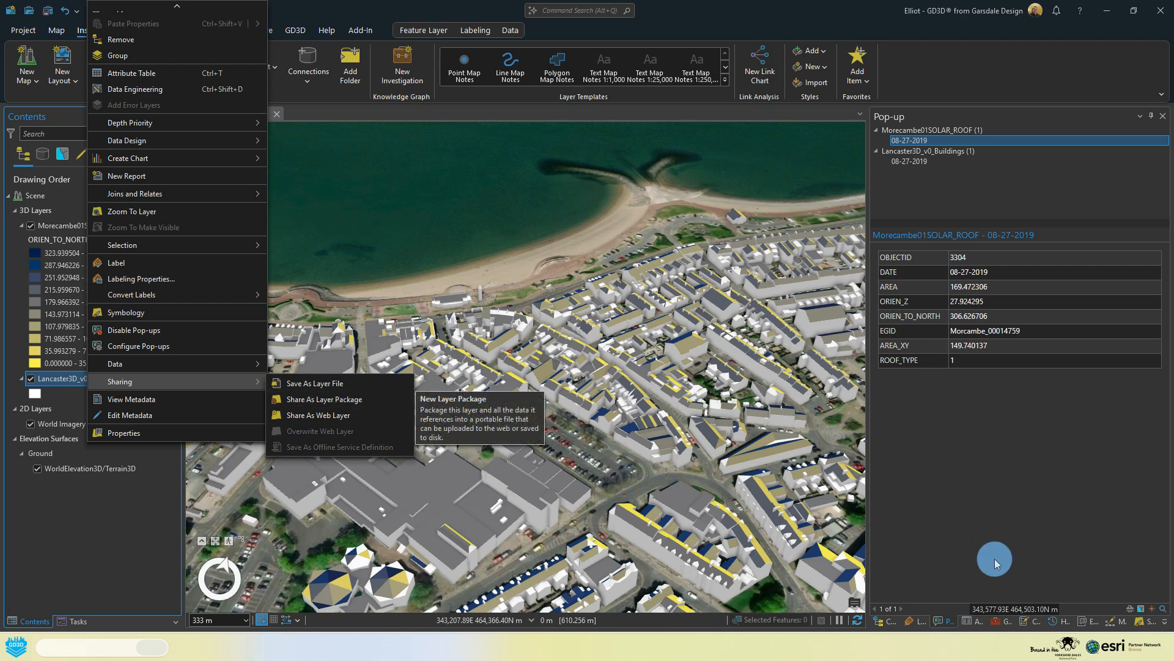
left_click(997, 622)
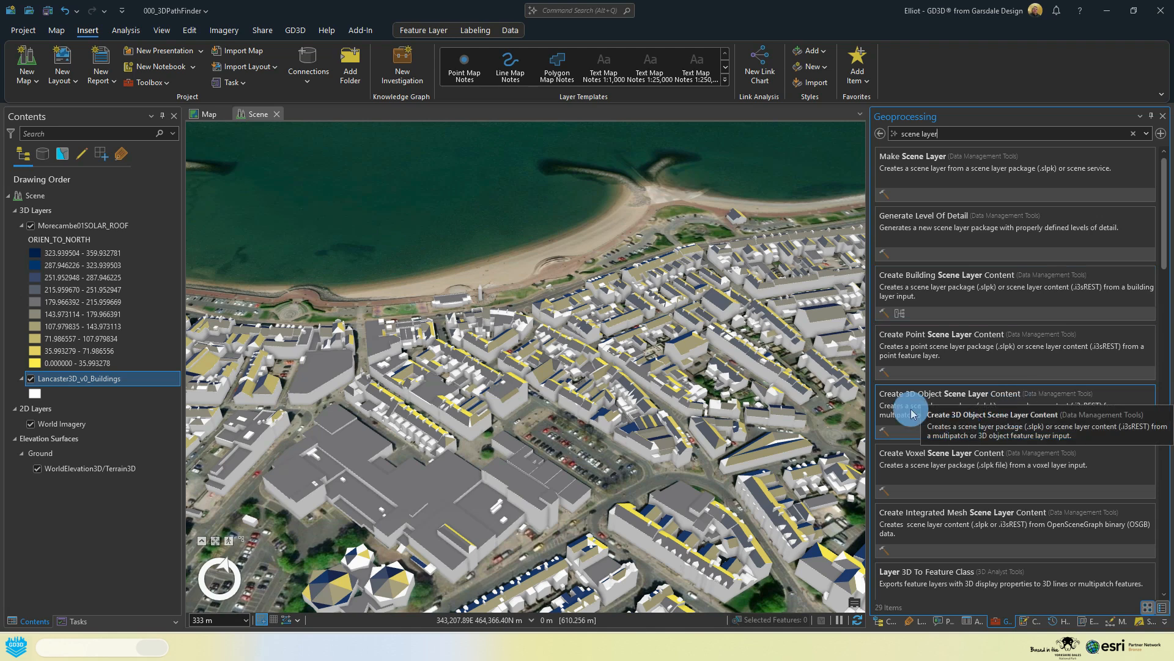
Step: Open the Create 3D Object Scene Layer Content tool and set Lancaster3D_v0_Buildings as the input dataset
left_click(932, 411)
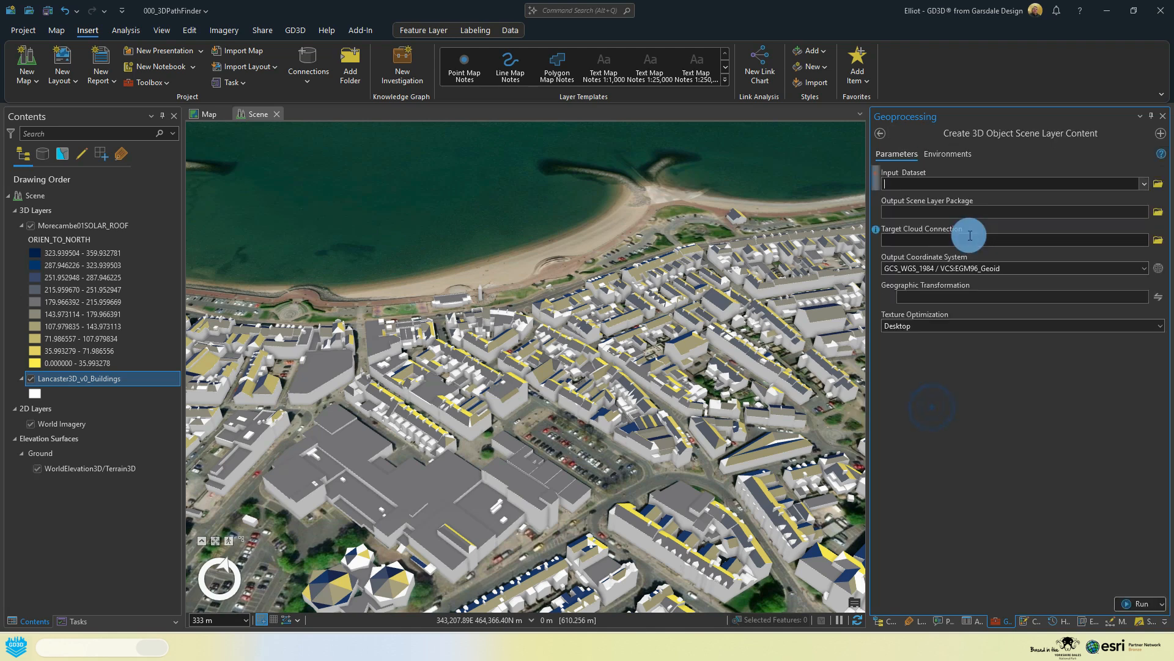
left_click(1144, 184)
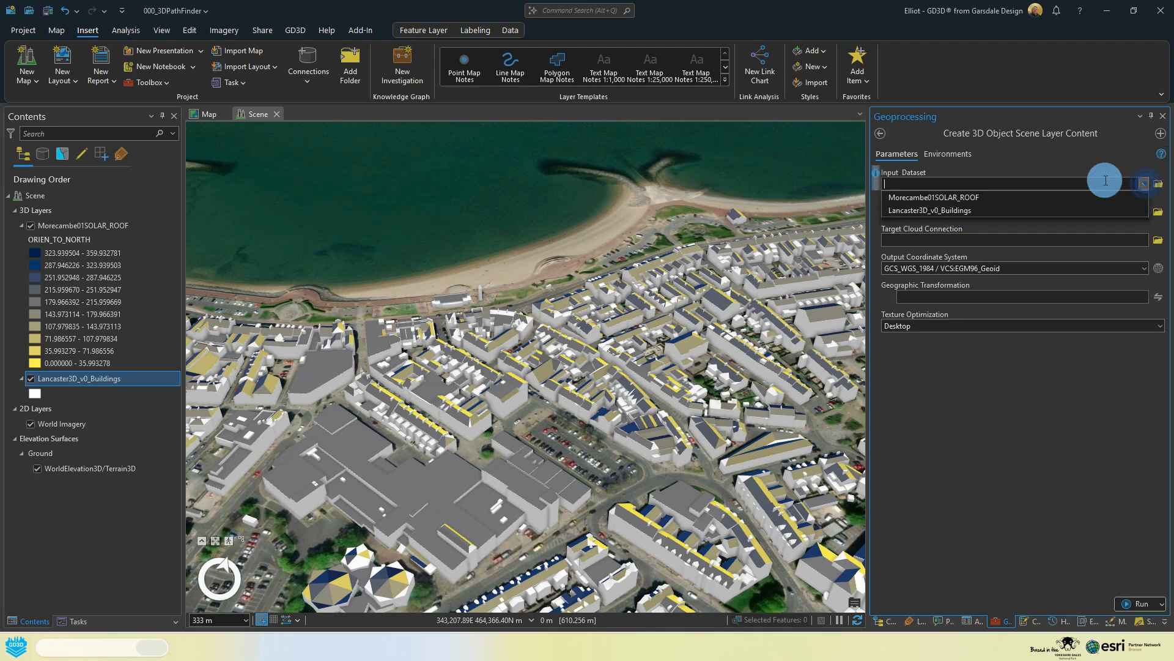
left_click(976, 210)
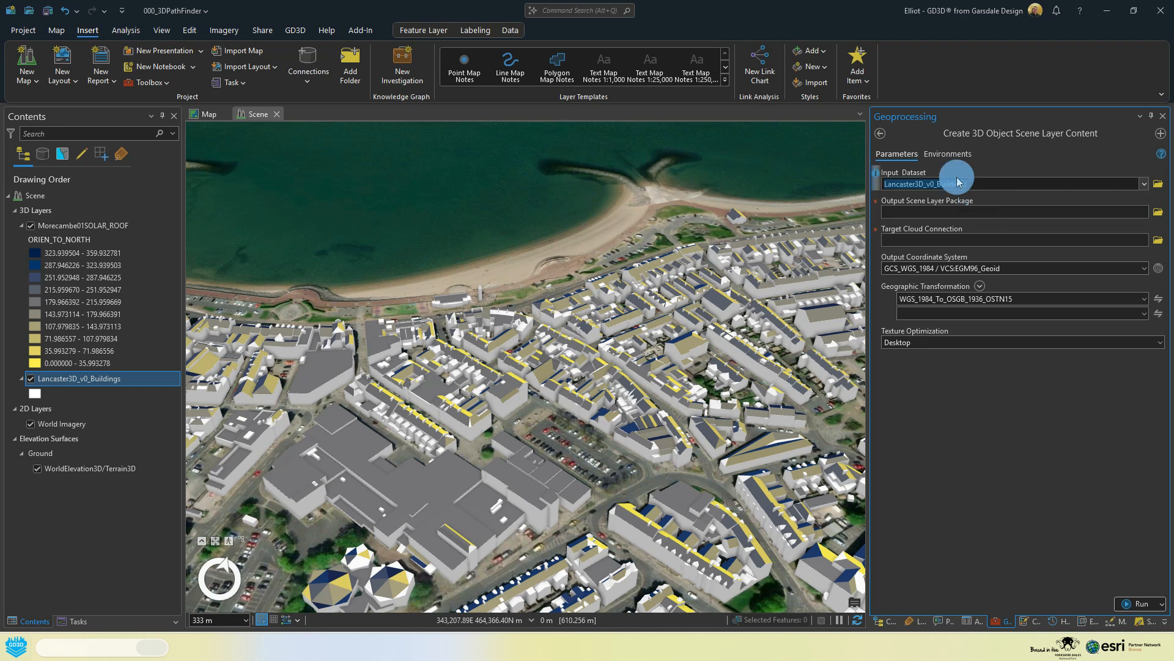
Step: Set the output scene layer package to a file named LCIM in the project's LCIM folder
left_click(1158, 212)
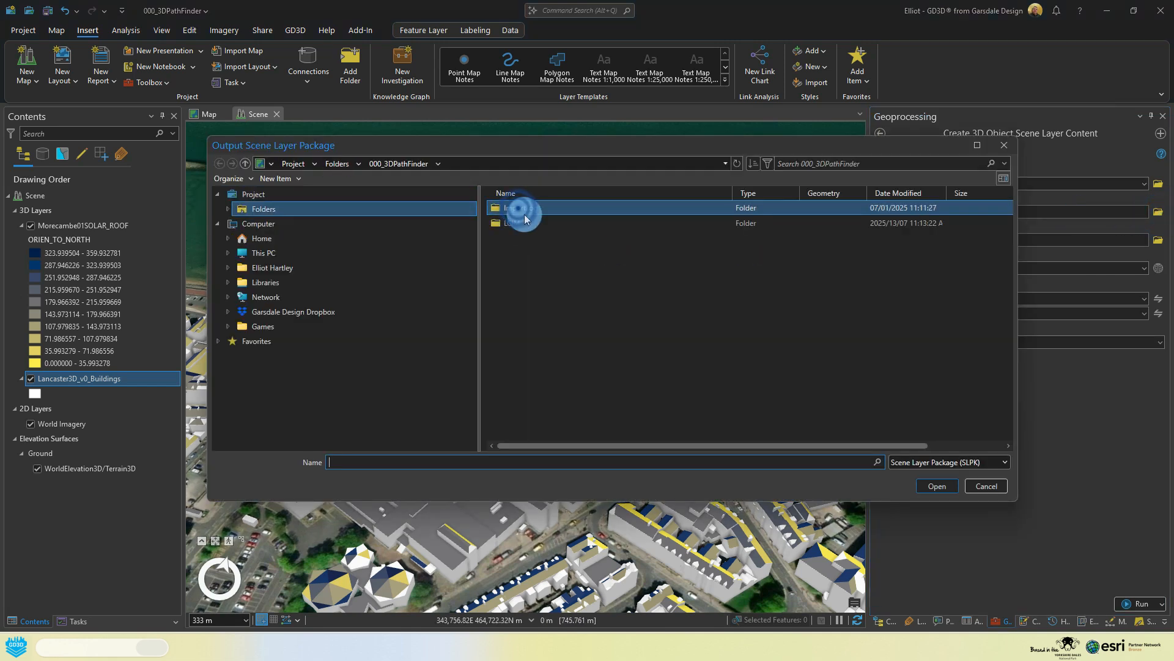
double_click(513, 226)
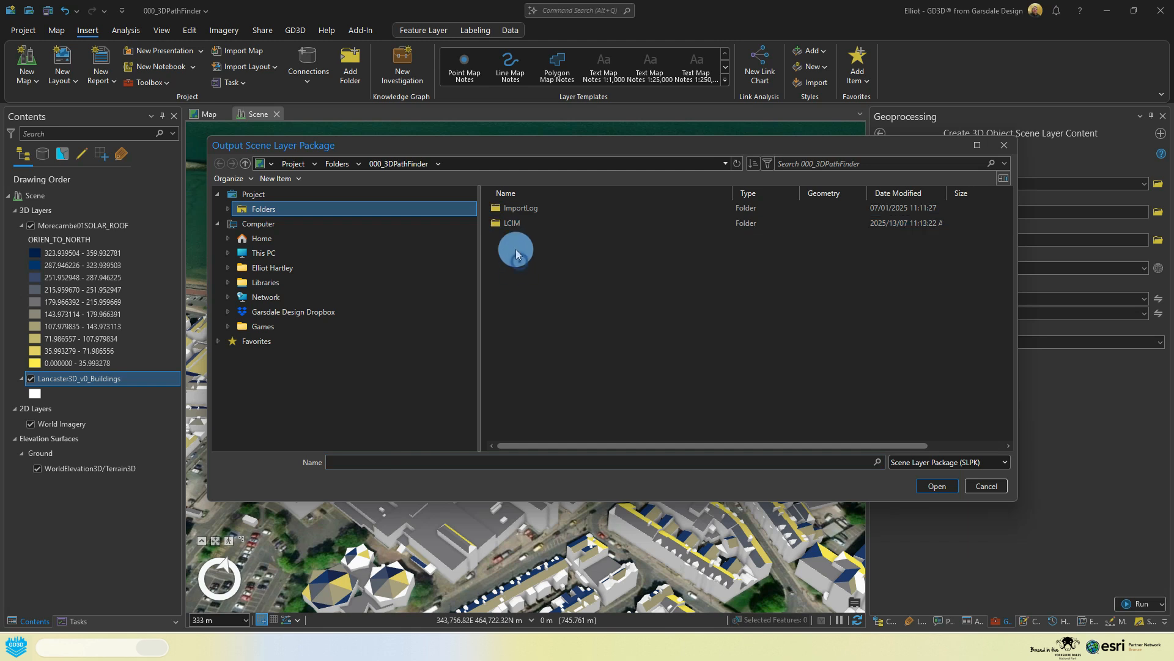
double_click(515, 223)
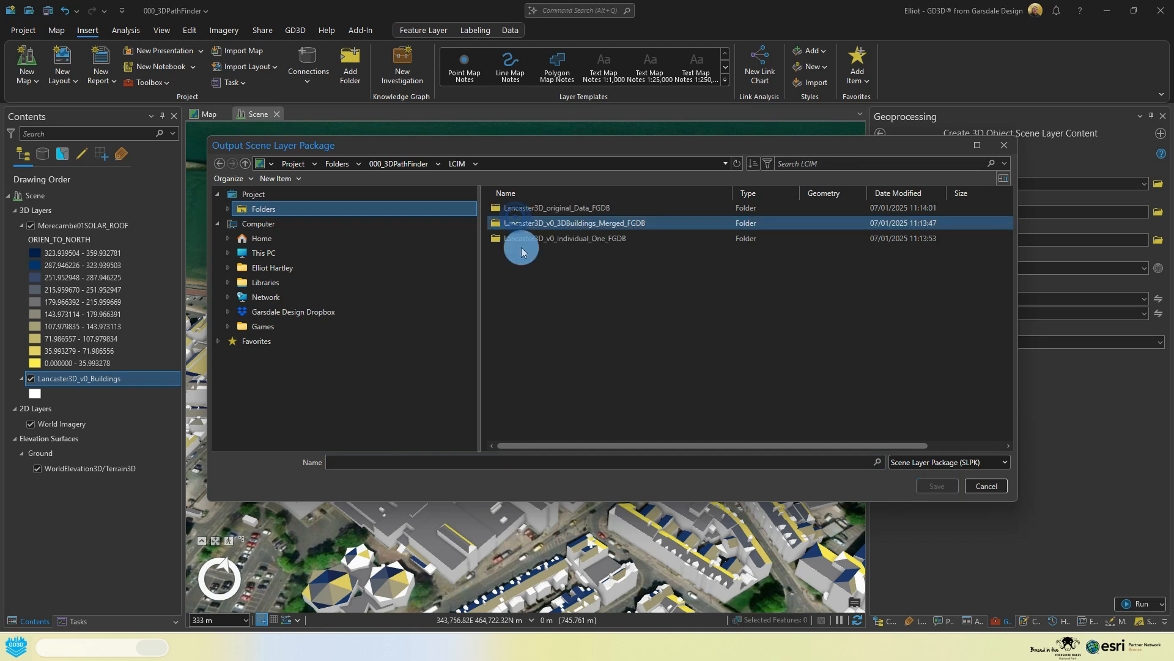
left_click(347, 462)
type("La")
key("BackSpace")
key("BackSpace")
type("C")
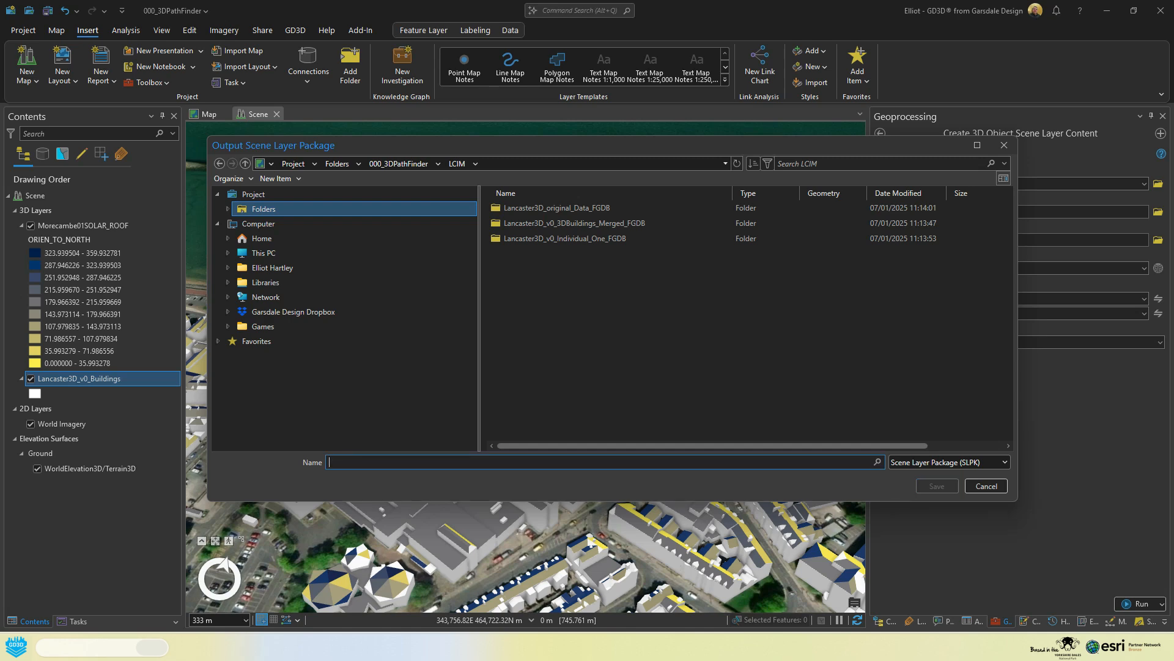
type("LCIM")
left_click(934, 488)
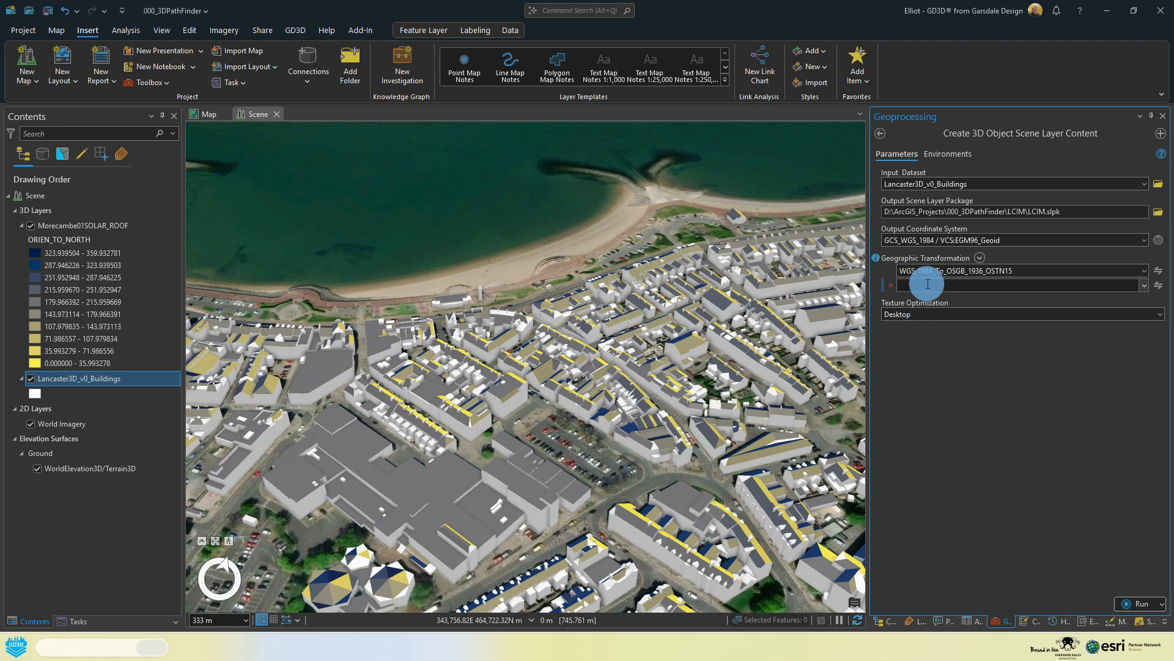
Step: Run the scene layer package creation and check the project's LCIM folder for its output while it processes
left_click(1138, 605)
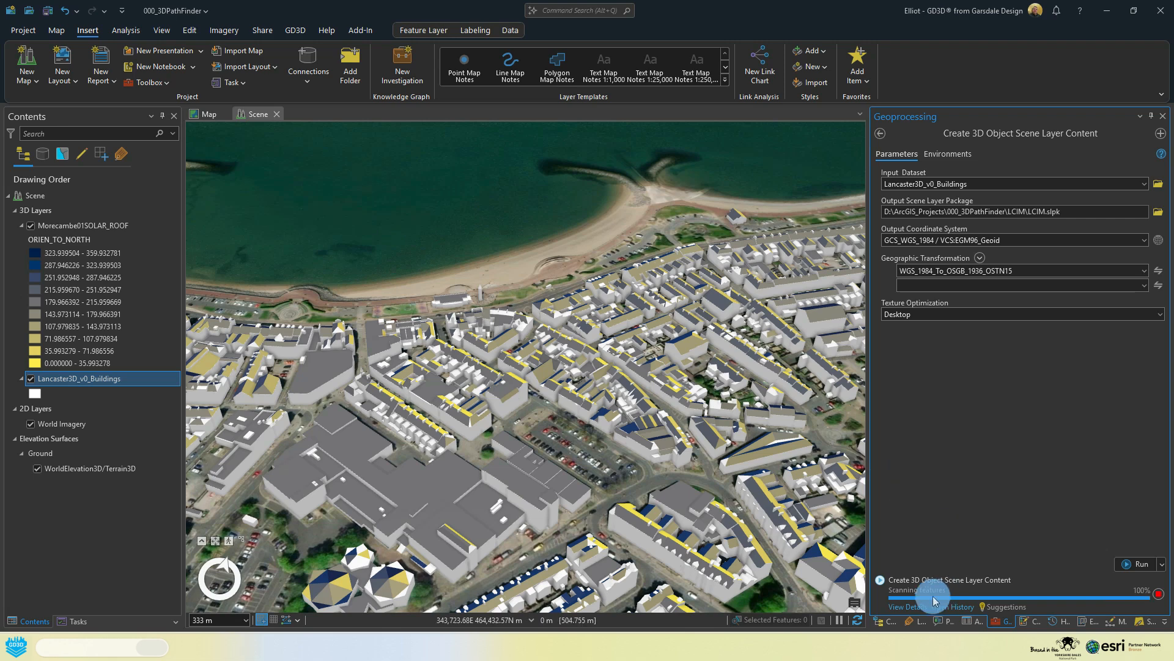
left_click(885, 621)
left_click(913, 268)
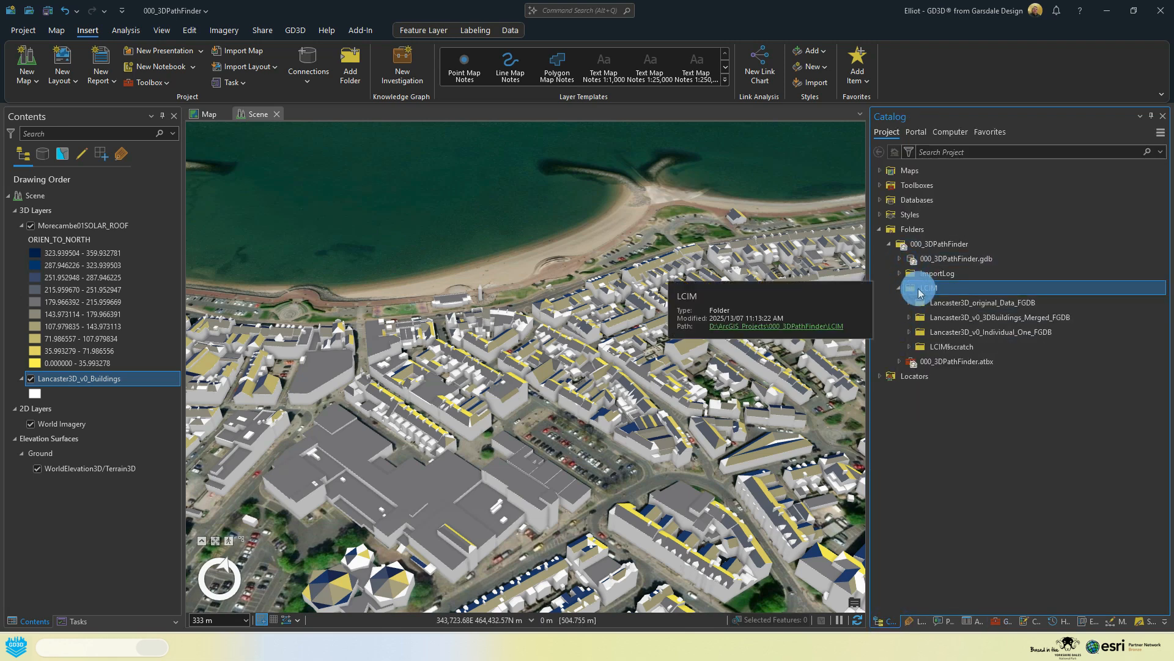
left_click(1002, 621)
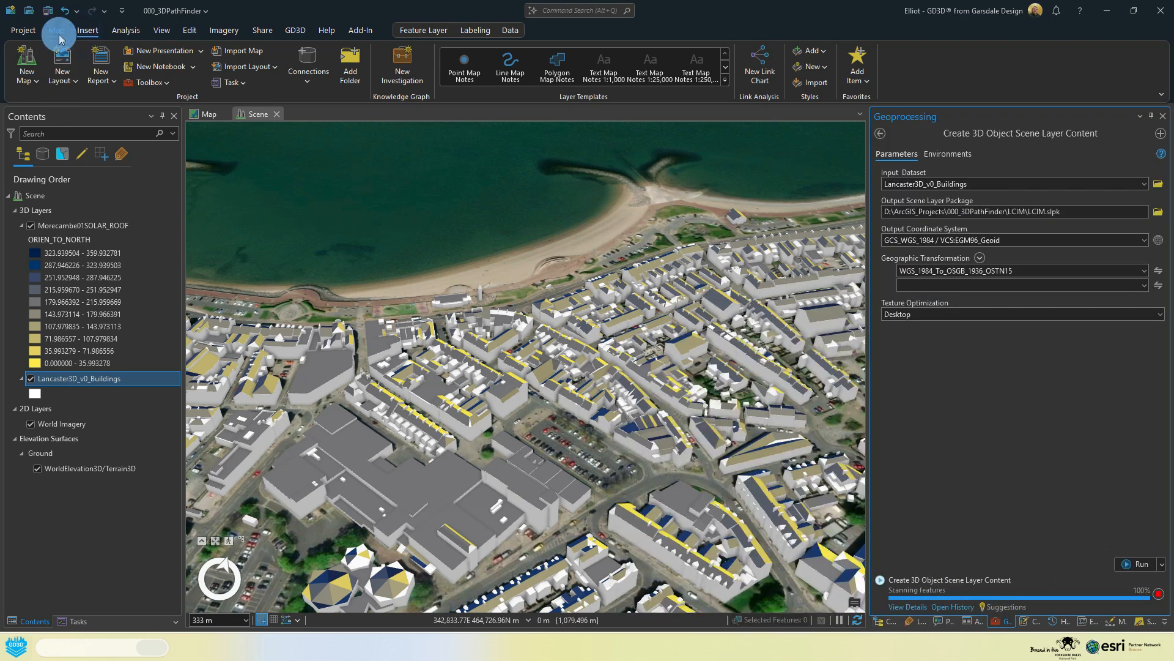
Step: Create a new global scene and add the LCIM.slpk scene layer package to it
left_click(27, 76)
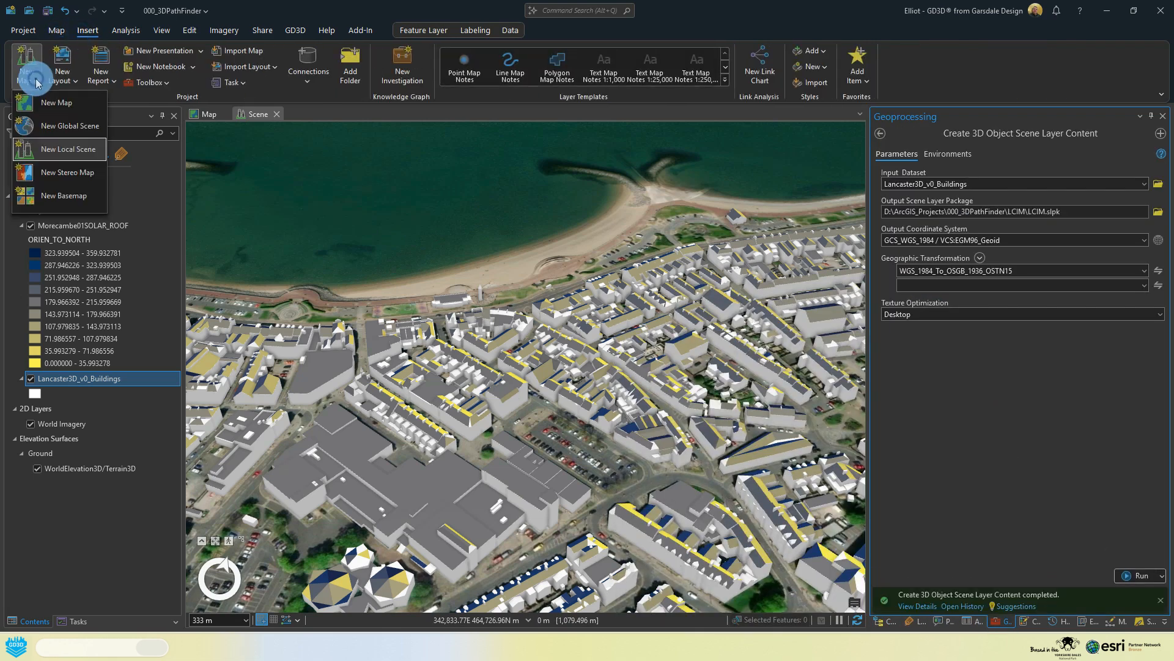
left_click(73, 128)
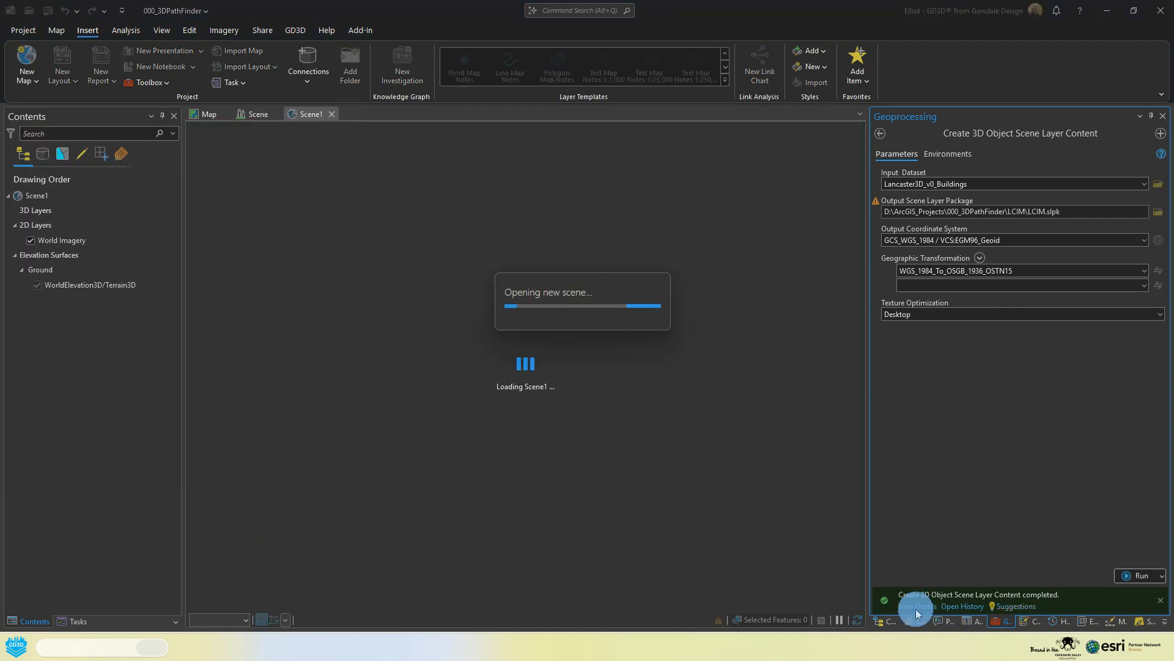
left_click(887, 620)
left_click(951, 348)
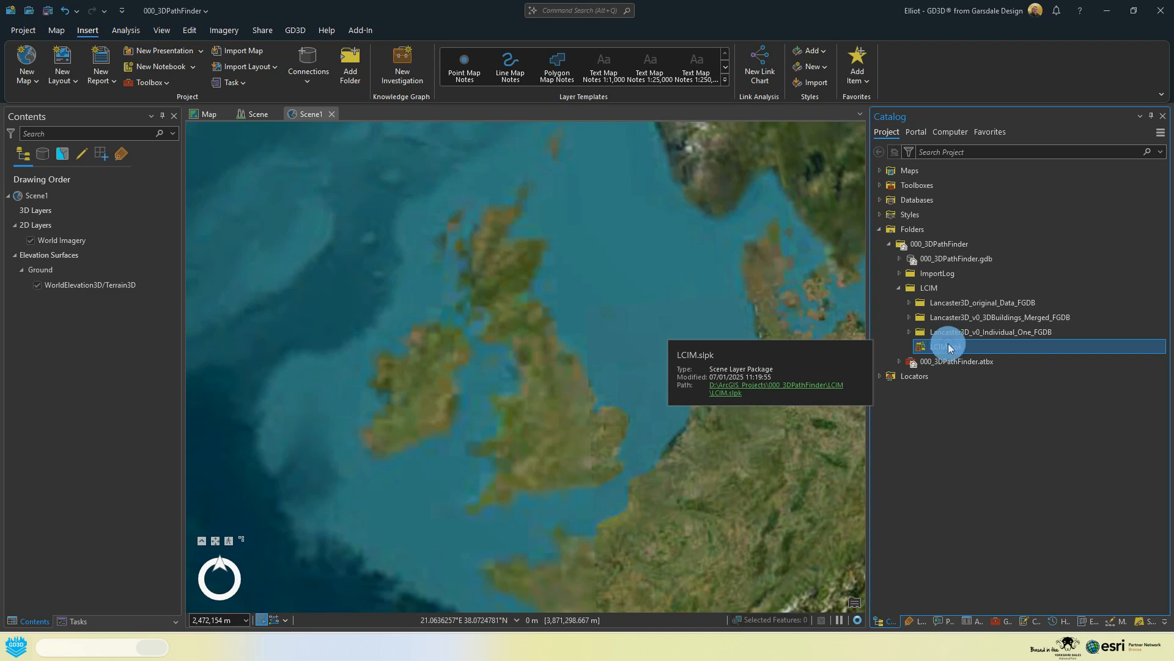
left_click_drag(948, 343, 564, 386)
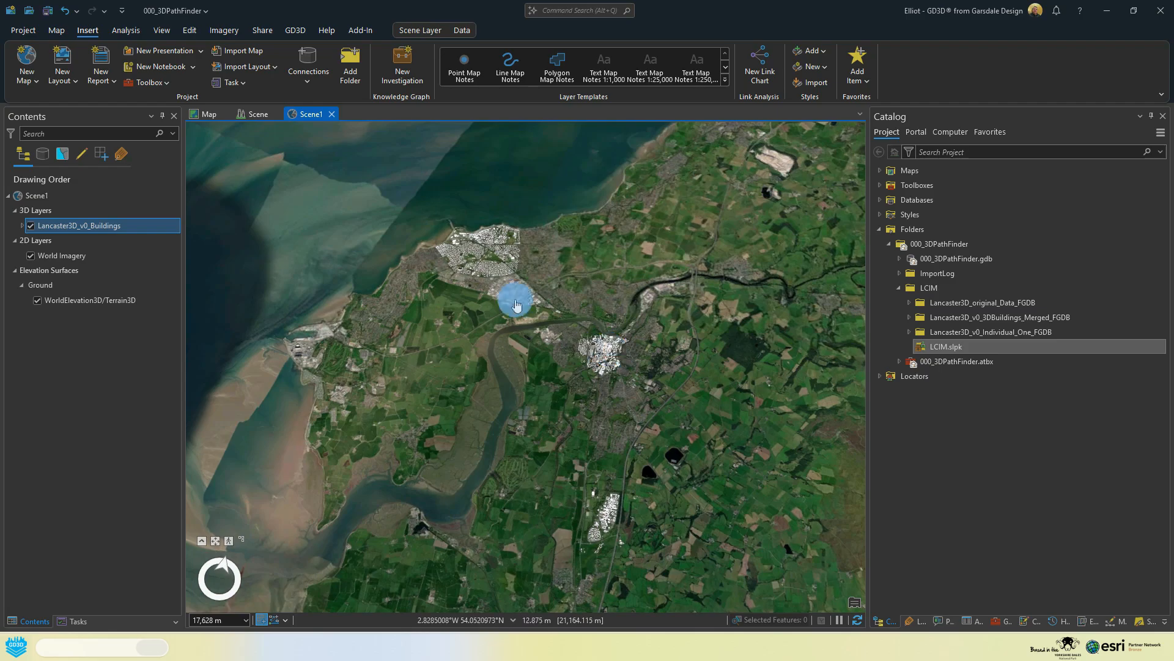
Step: Inspect the scene layer buildings around the Morecambe seafront, toggle them against the imagery and leave the layer hidden
scroll(498, 256, "up", 8)
scroll(486, 250, "up", 8)
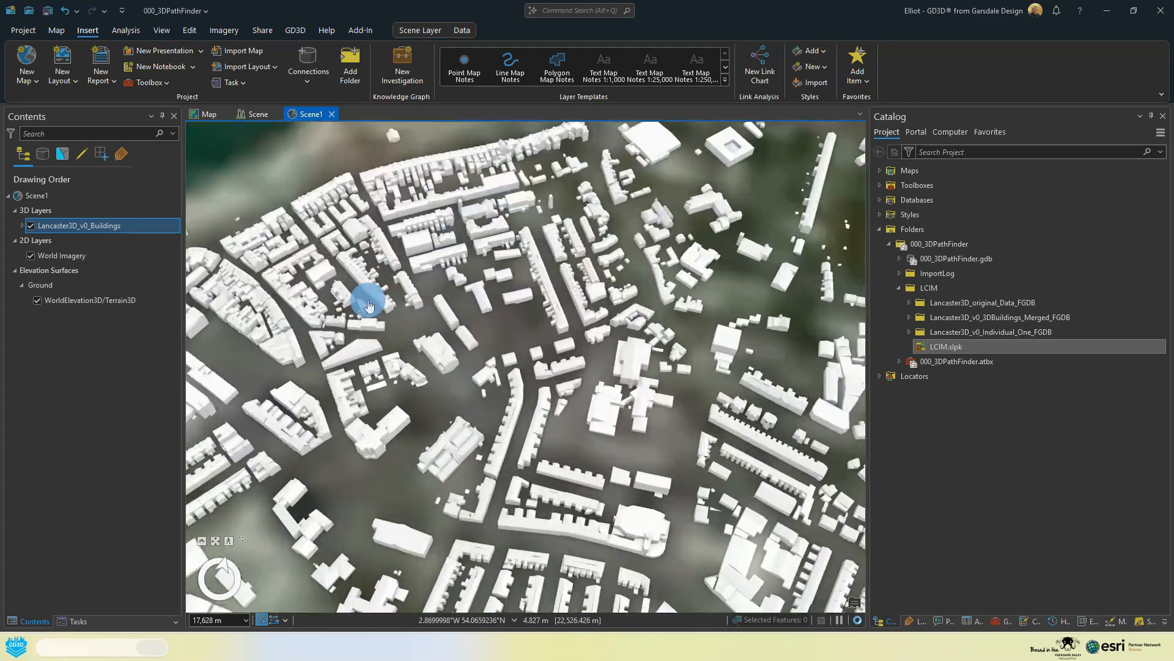
middle_click_drag(367, 301, 544, 341)
scroll(433, 369, "up", 3)
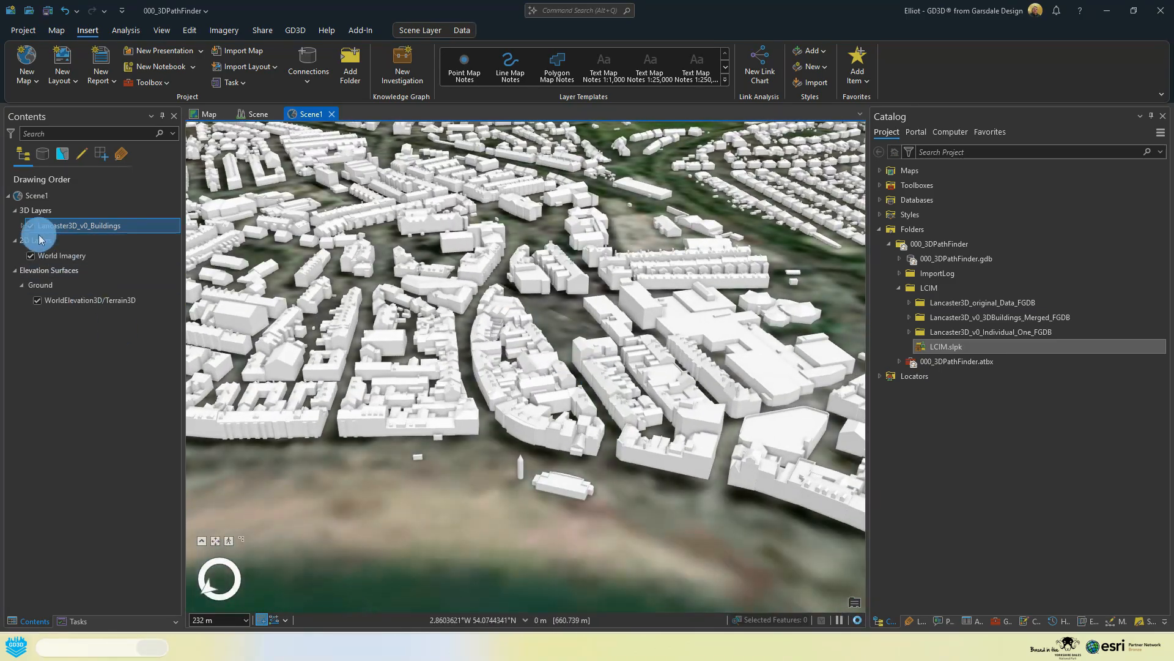
left_click(31, 226)
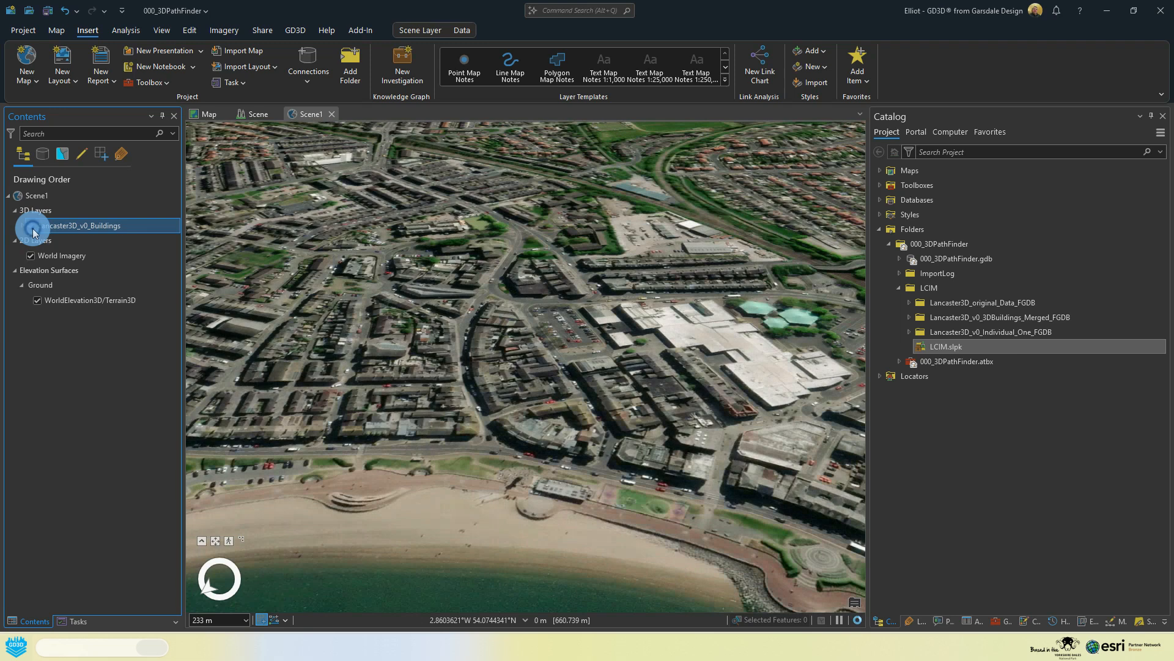
left_click(31, 225)
left_click(30, 226)
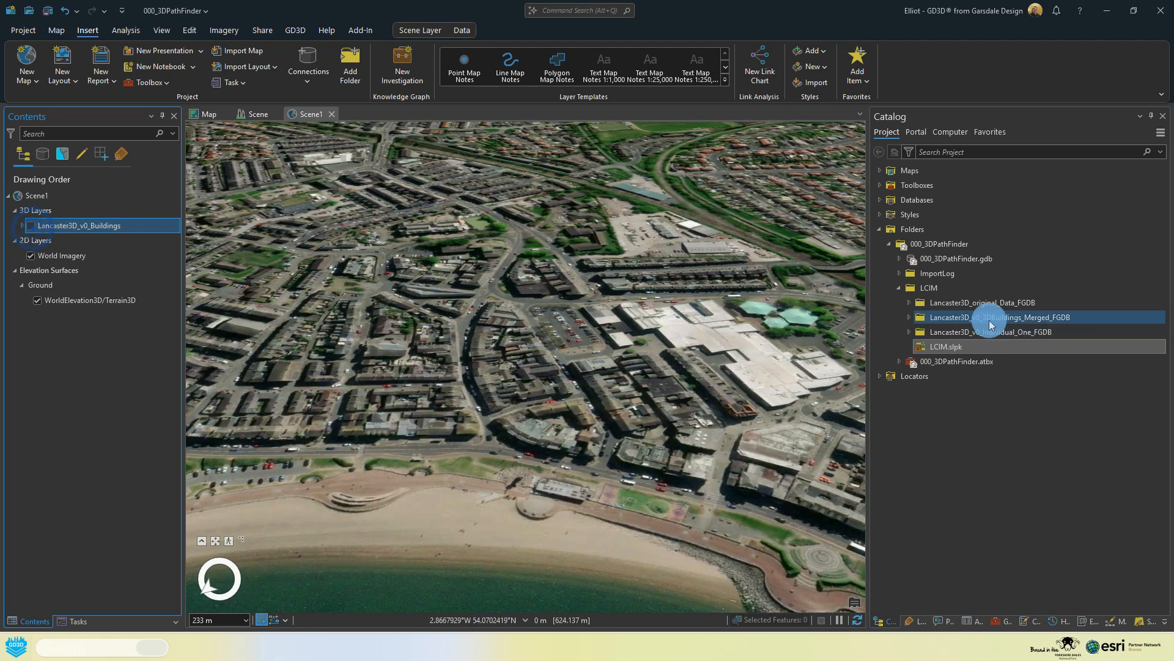
Step: Add the Lancaster3D_v0_Buildings feature class from Lancaster3D_v0_merged.gdb to the global scene
left_click(908, 331)
left_click(954, 347)
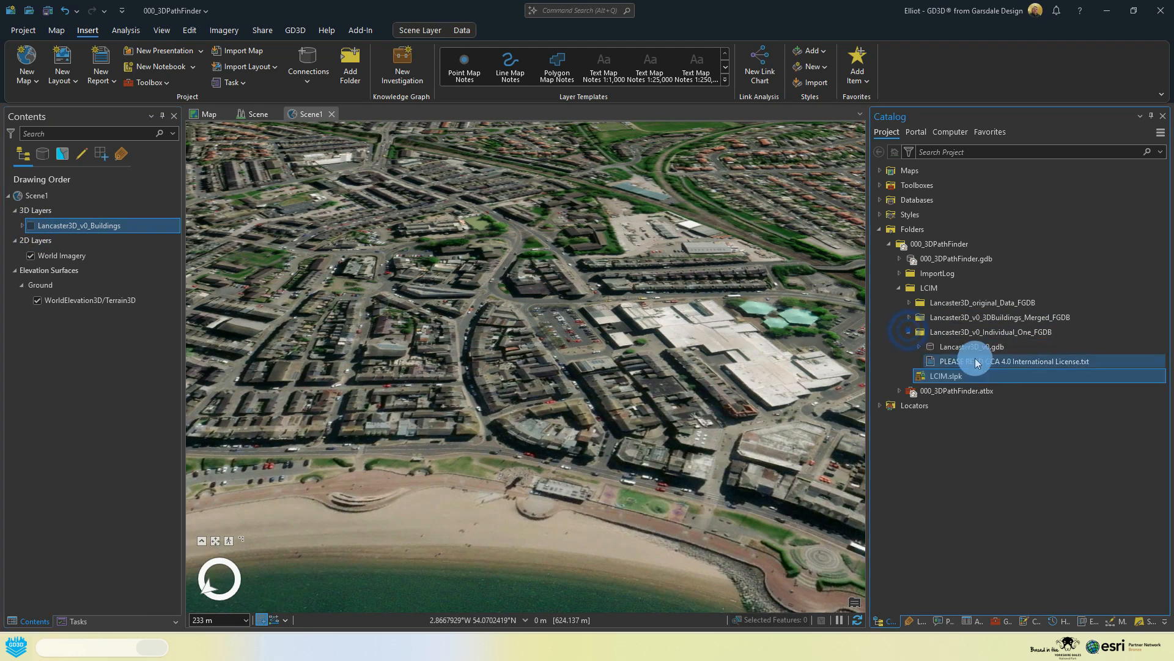
left_click(919, 346)
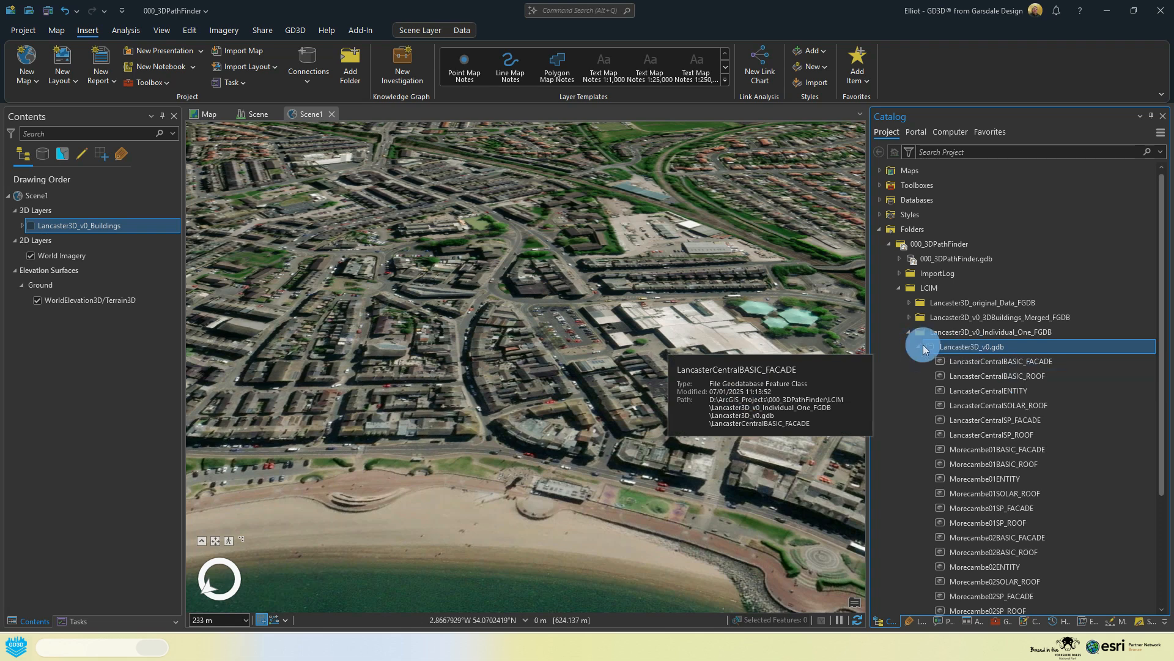
left_click(908, 332)
left_click(908, 318)
left_click(937, 332)
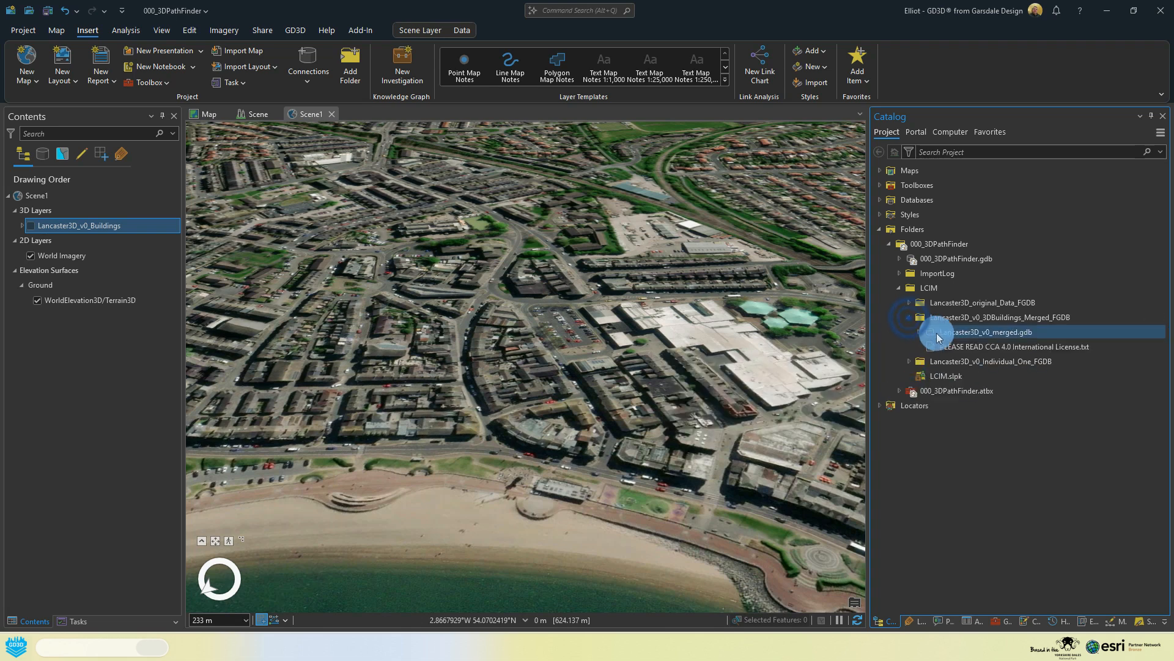
left_click(917, 332)
left_click(977, 348)
left_click_drag(976, 349, 579, 343)
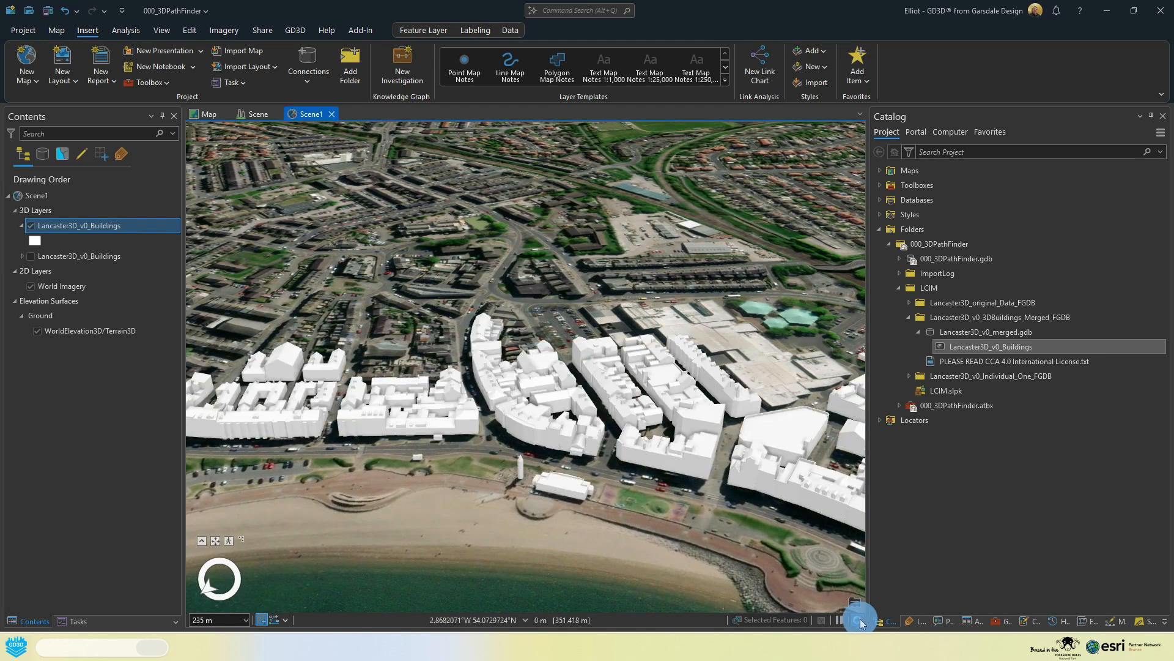
Step: Compare how the feature class and scene layer package draw by alternating their visibility, leaving only the package layer shown
left_click(32, 226)
left_click(30, 257)
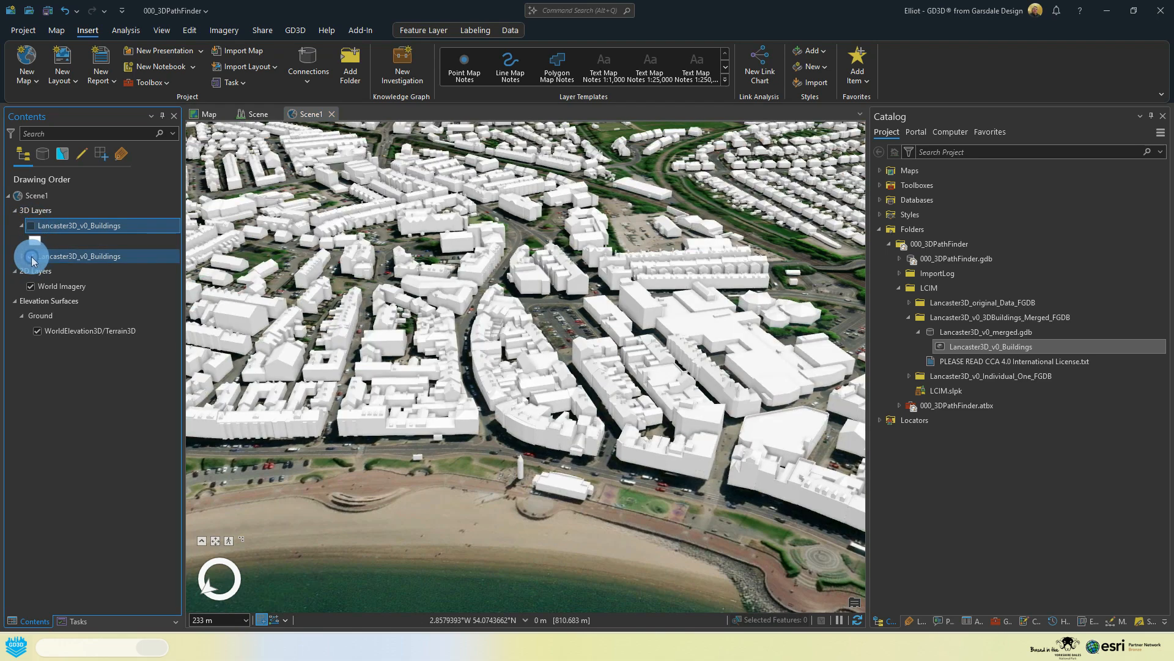
left_click(32, 257)
left_click(29, 226)
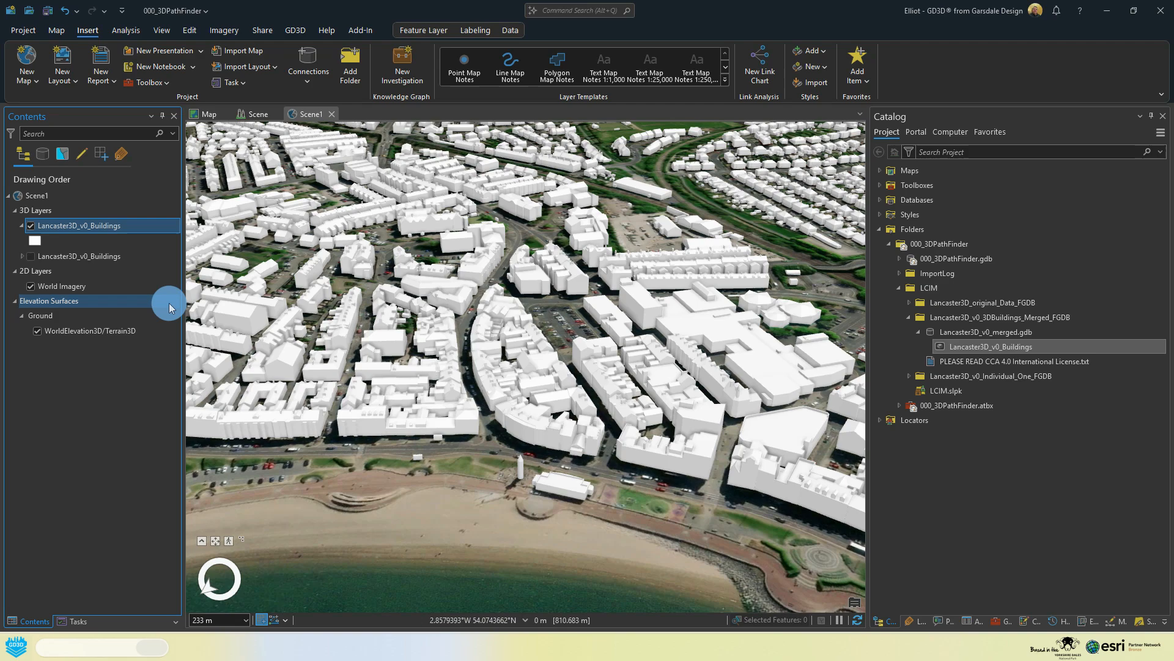
left_click(31, 226)
left_click(30, 257)
Step: Inspect the pop-up attributes of a Morecambe seafront building in the scene layer and view the surrounding coast
scroll(538, 340, "down", 1)
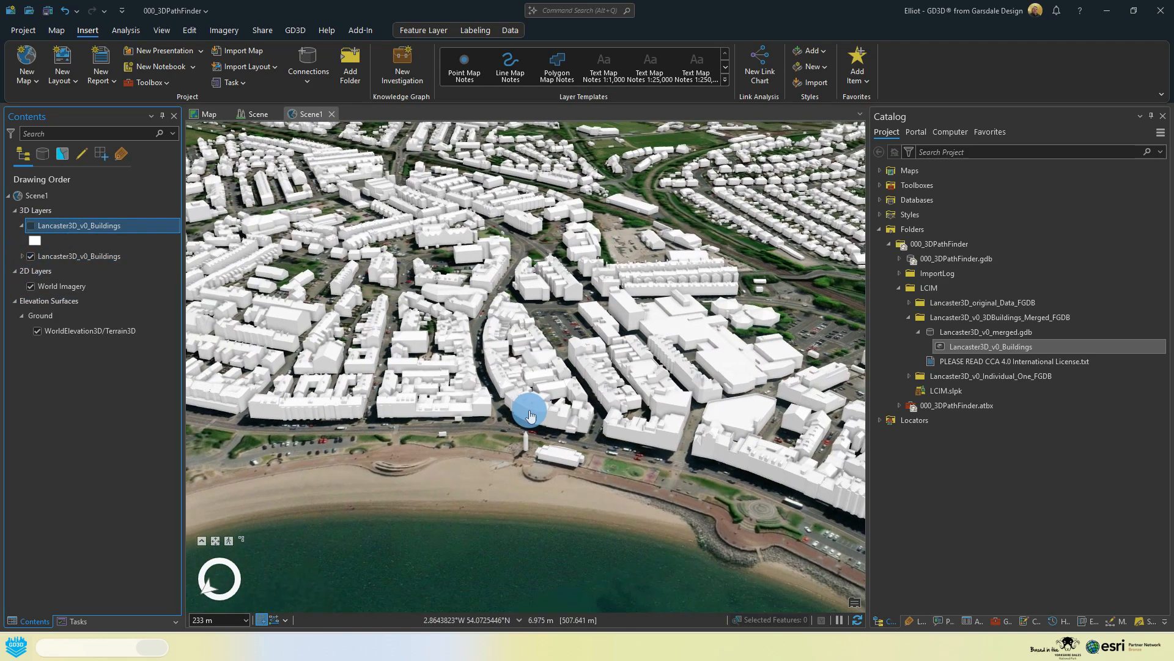
left_click(538, 411)
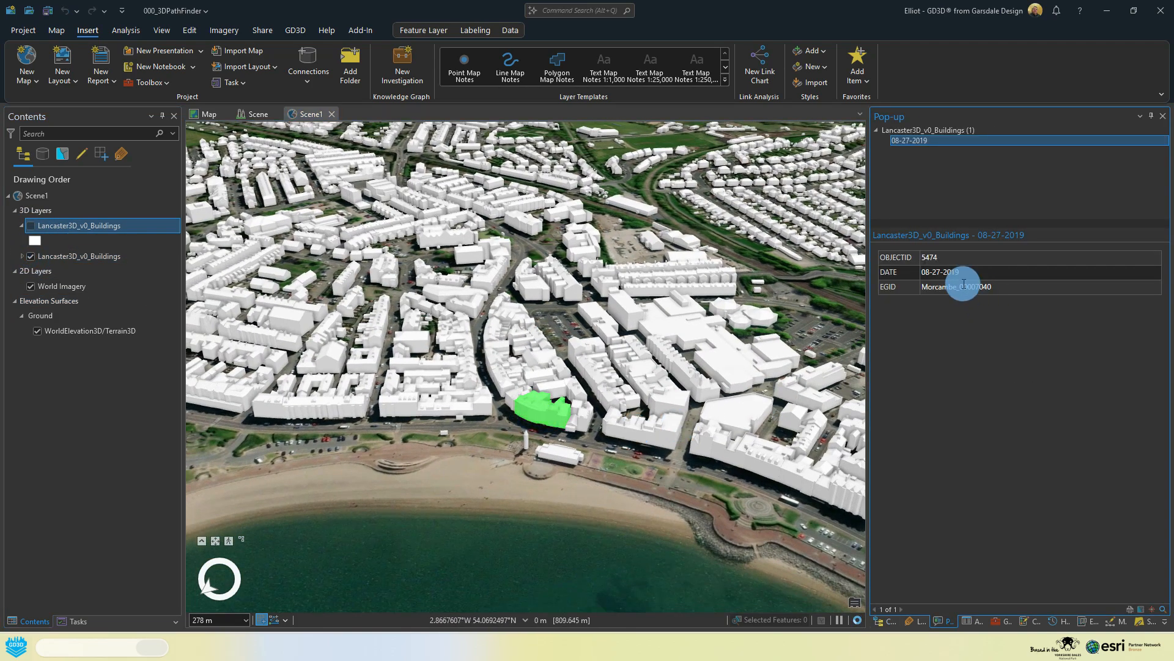
middle_click_drag(553, 406, 273, 408)
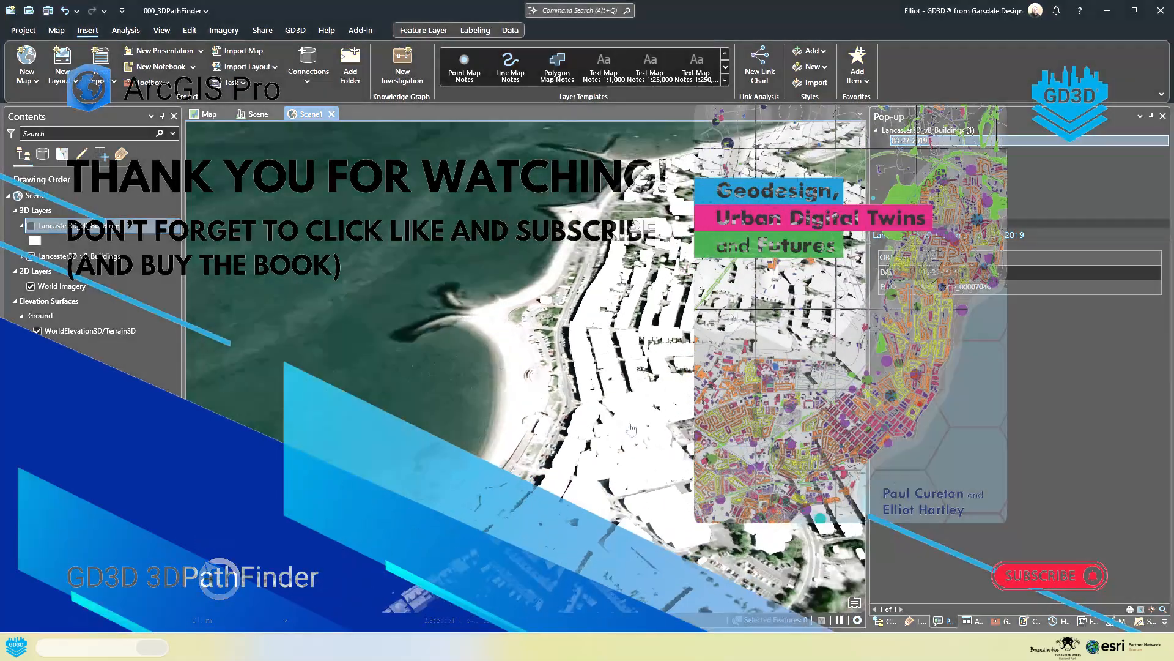